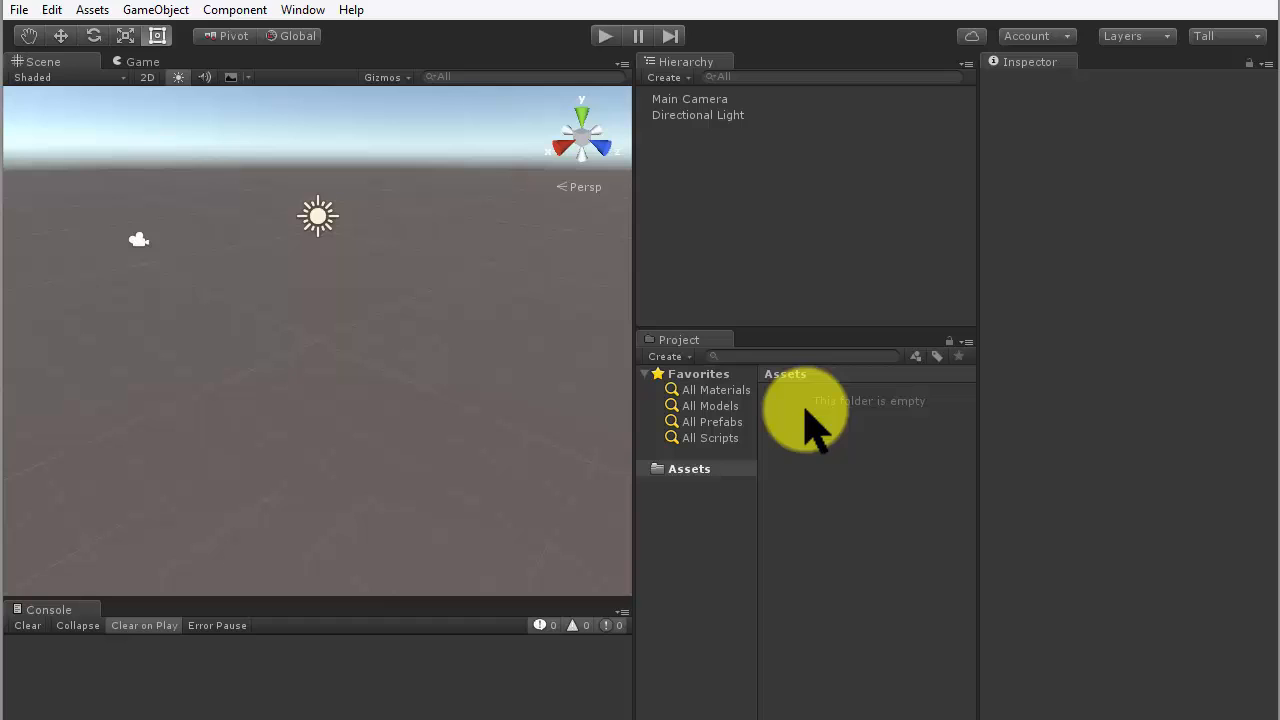
- Import the custom package DABug.unitypackage with all of its items into the project's Assets folder
right_click(805, 410)
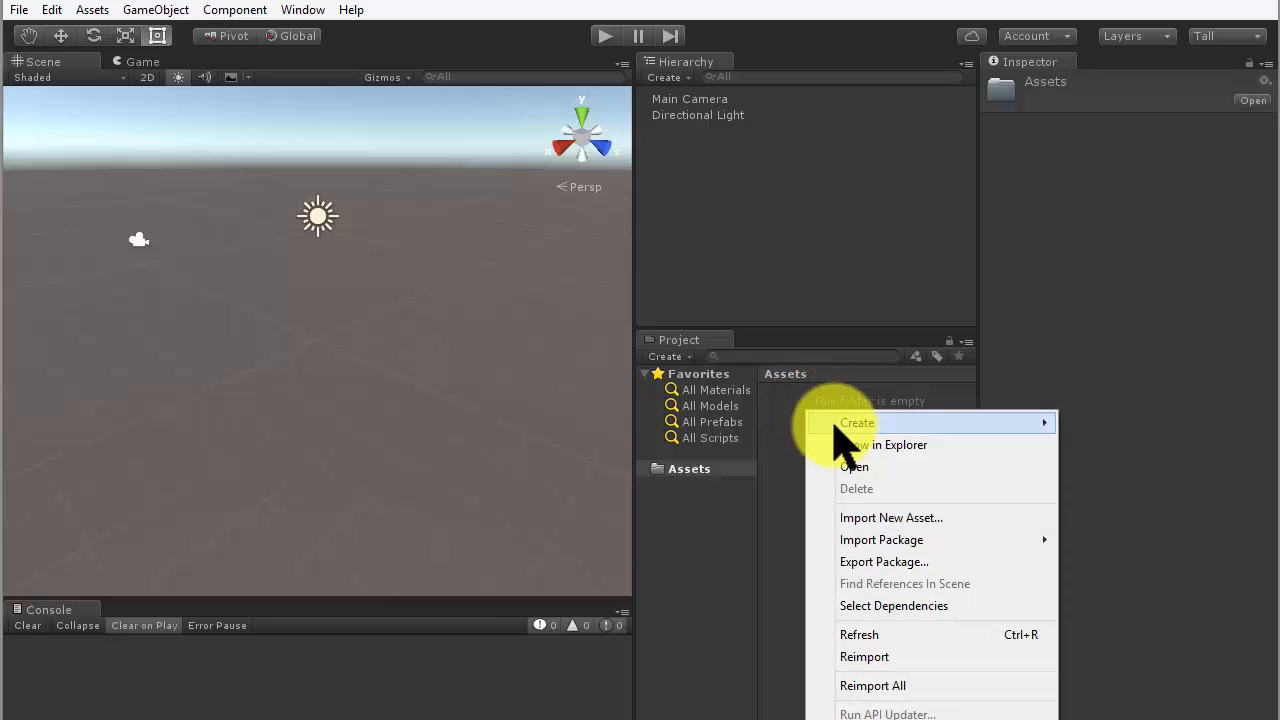
click(860, 539)
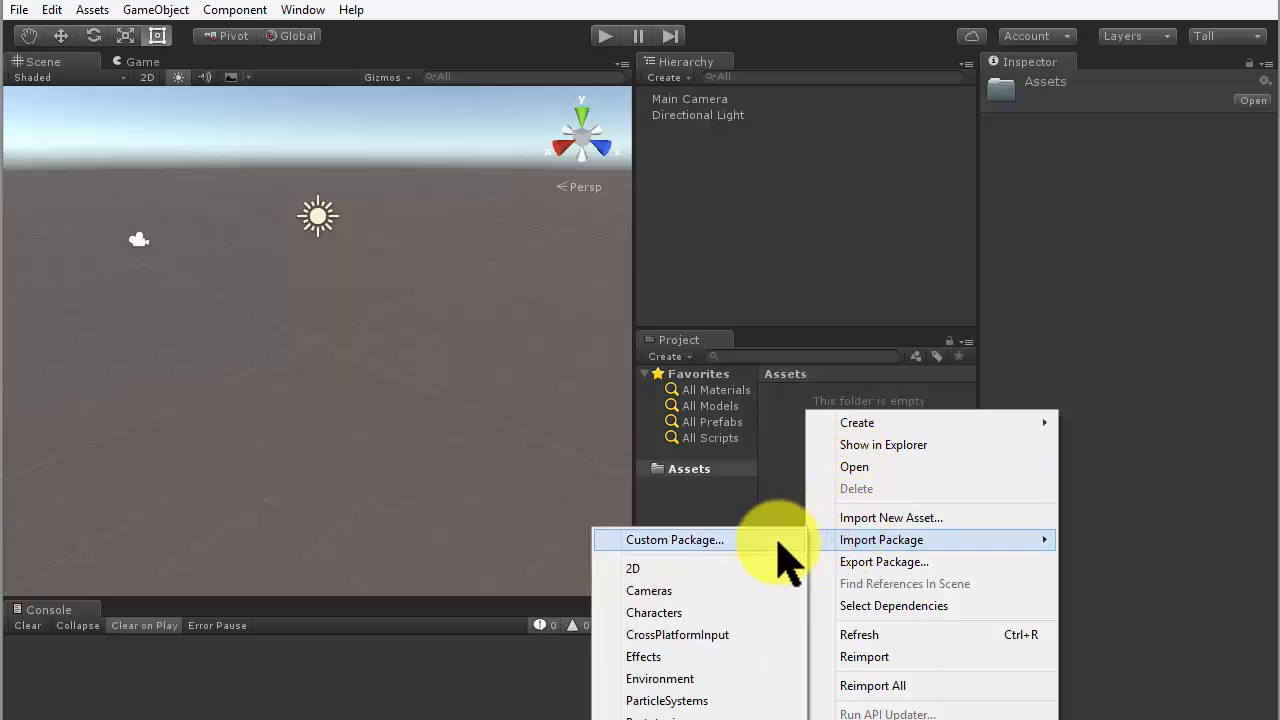
click(780, 543)
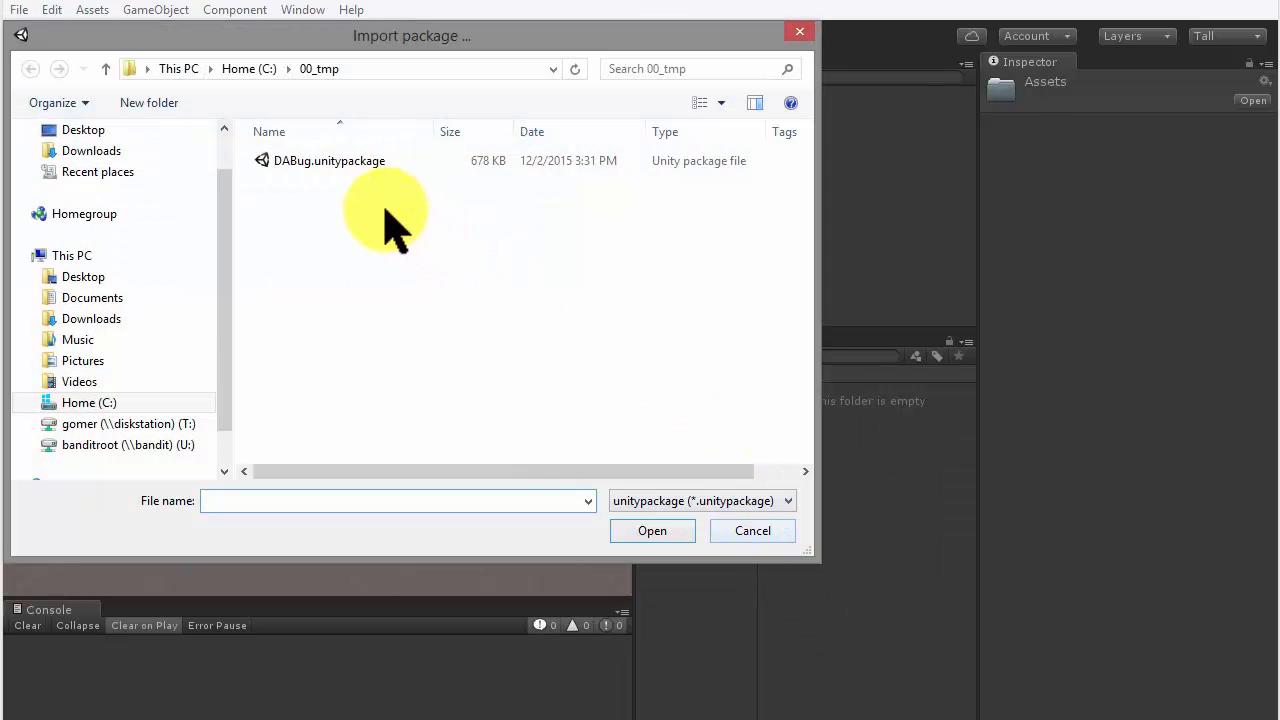
click(322, 160)
click(652, 531)
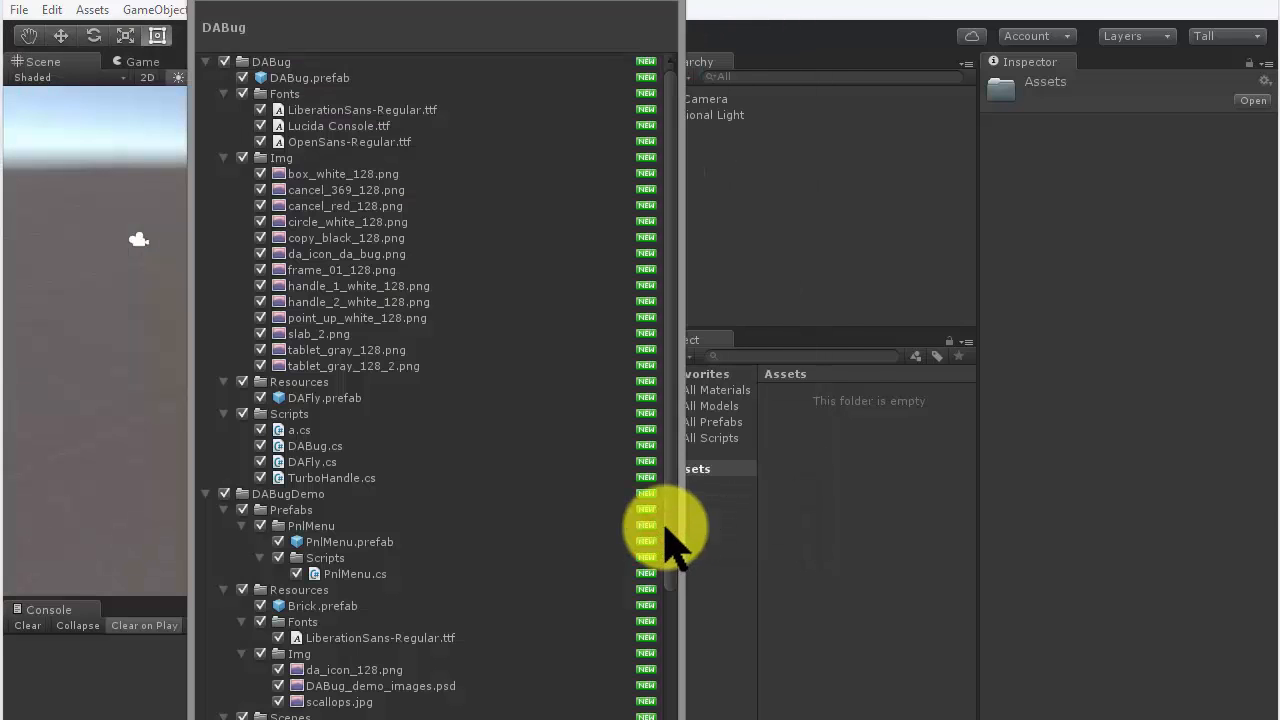
drag(667, 530, 668, 719)
click(648, 719)
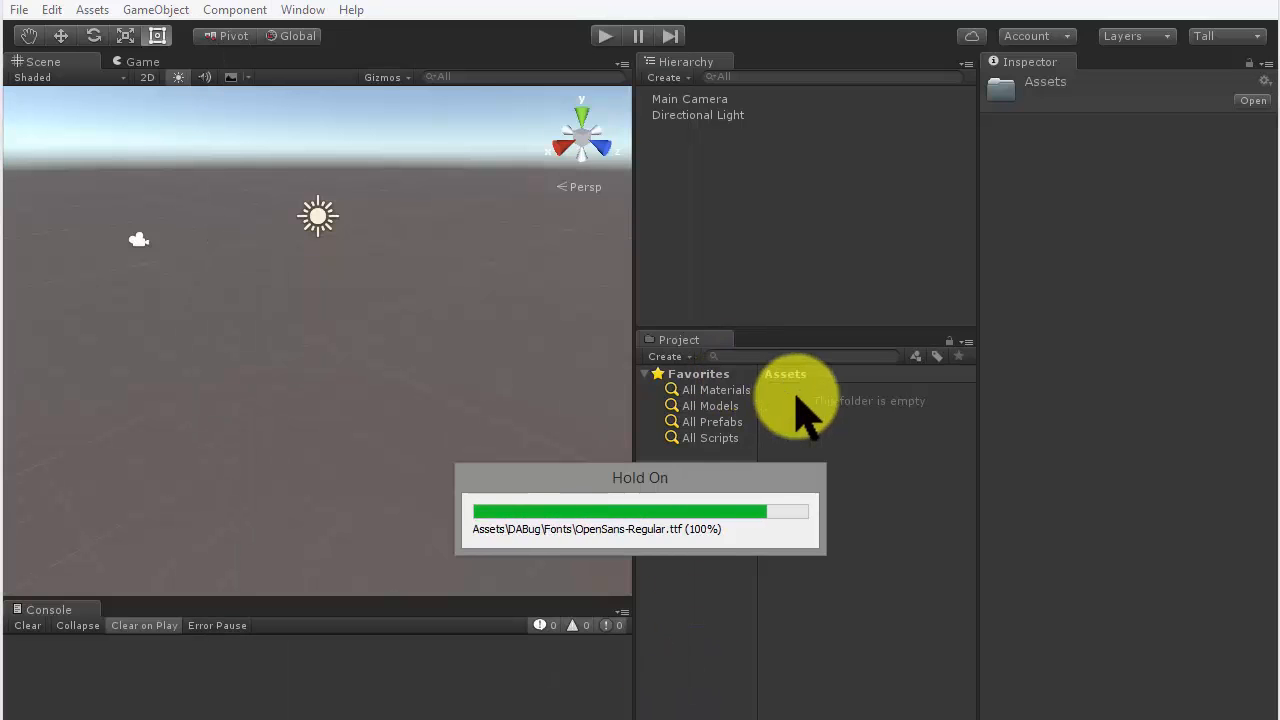
click(823, 440)
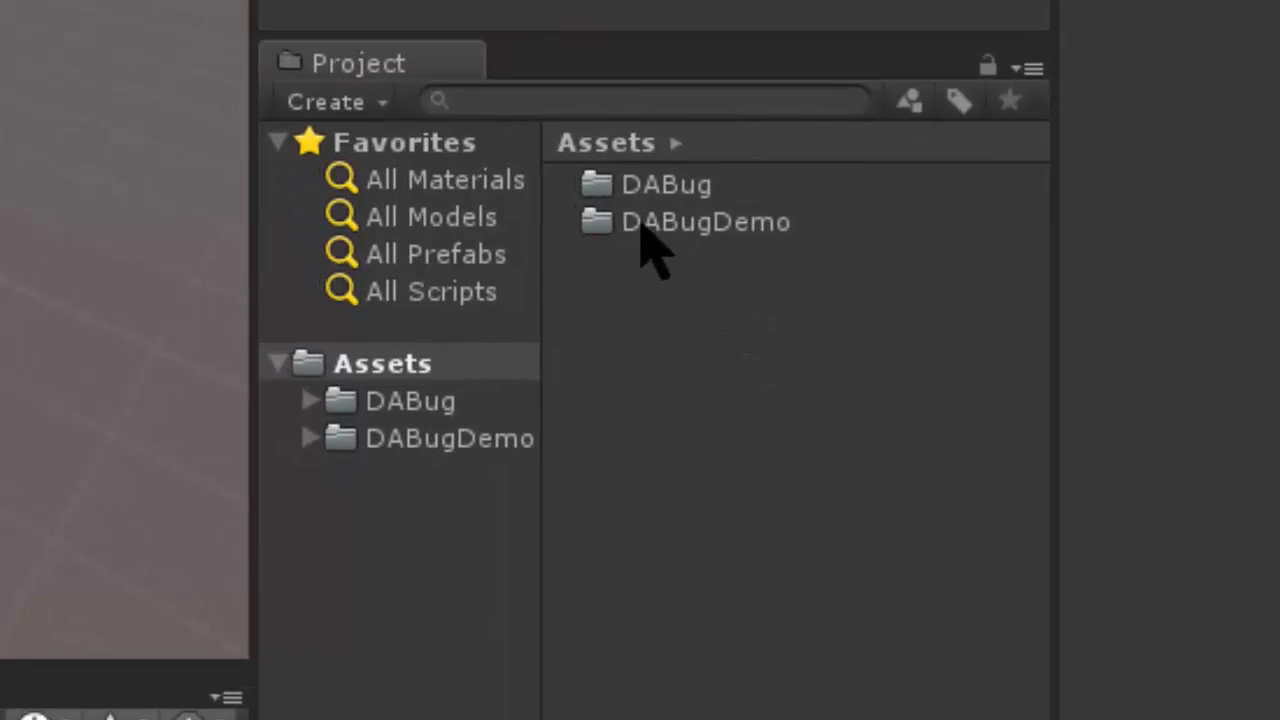
- Look through the DABug and DABugDemo folders and open the Main scene from DABugDemo's Scenes folder
click(382, 400)
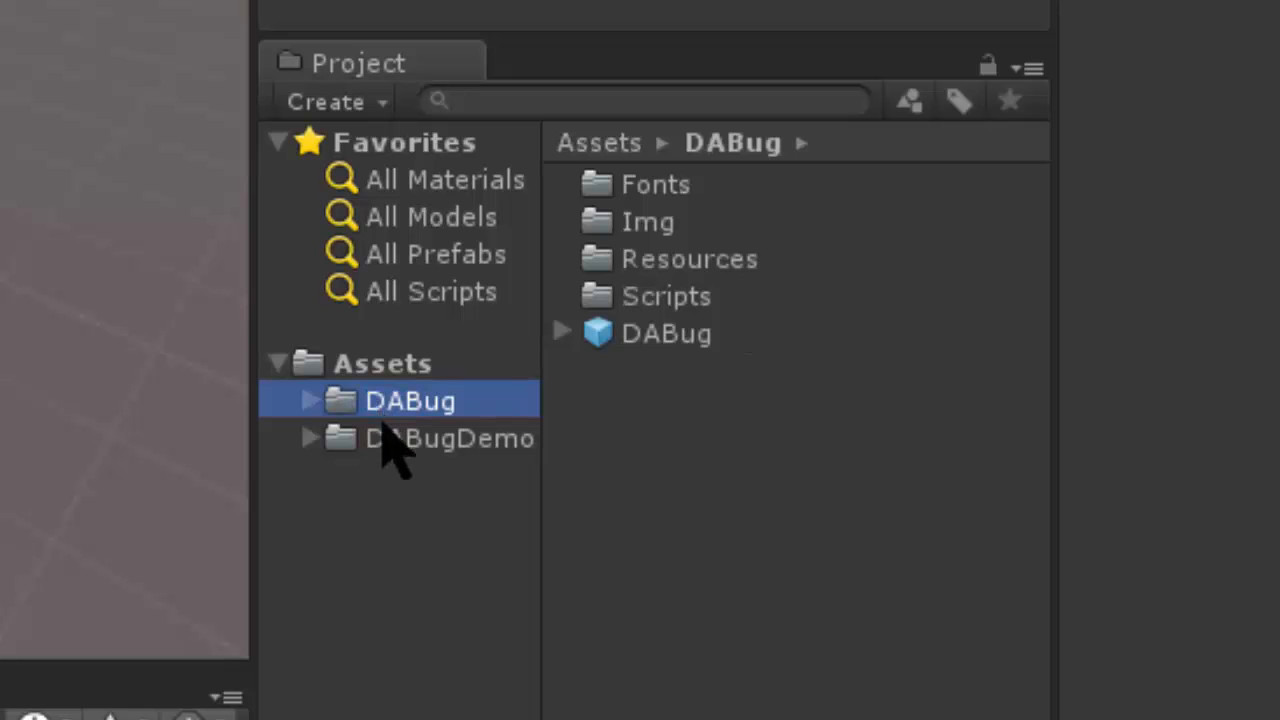
click(381, 429)
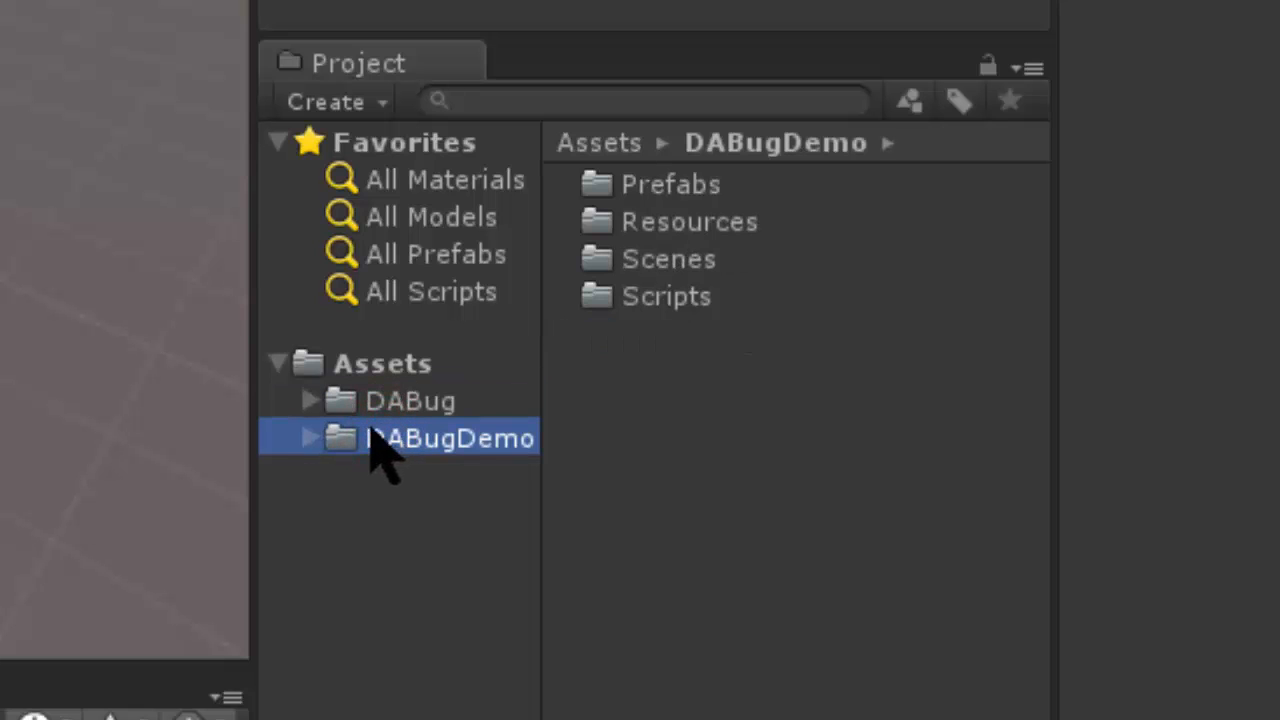
click(299, 436)
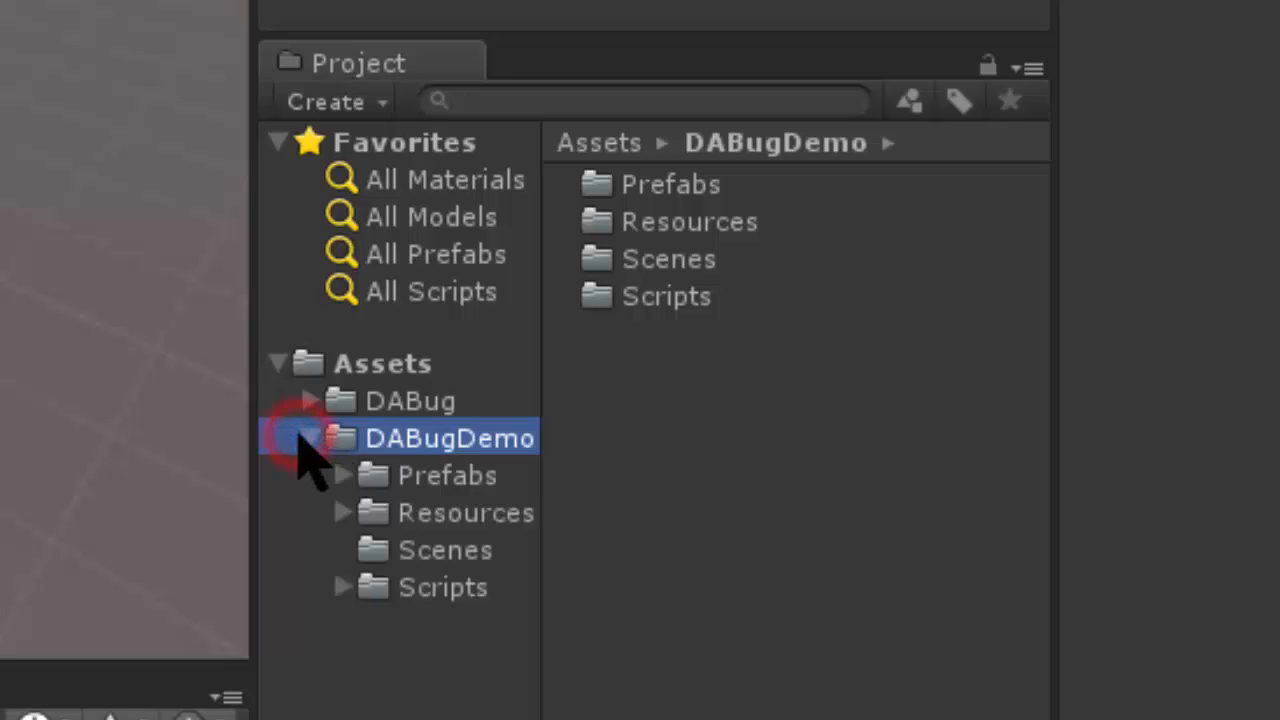
click(447, 545)
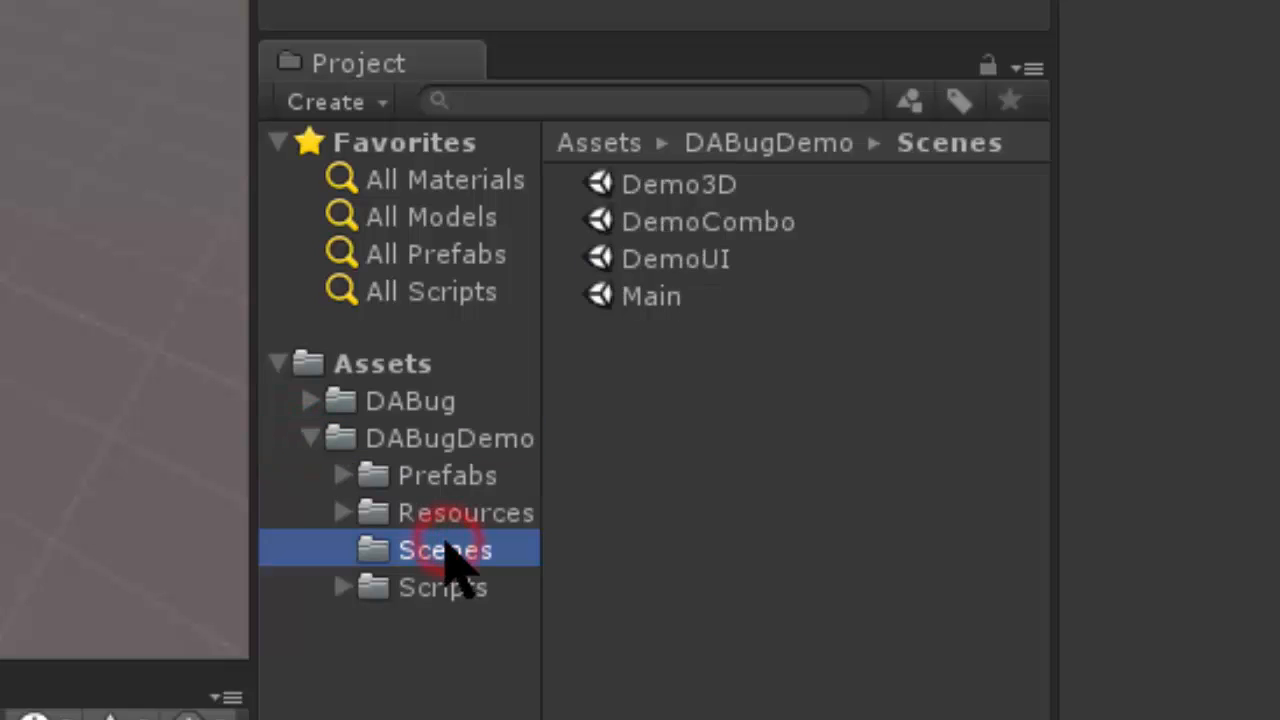
double_click(650, 298)
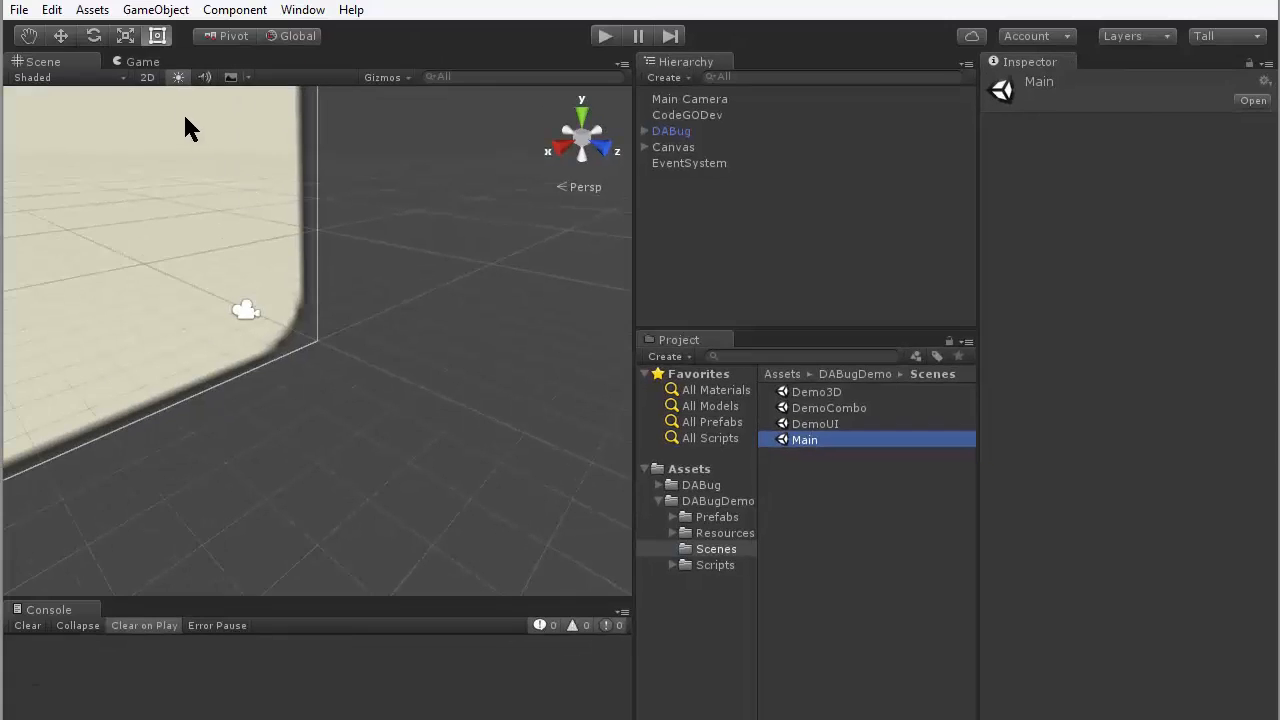
- Switch the Scene view to 2D mode and frame the Canvas object
click(147, 77)
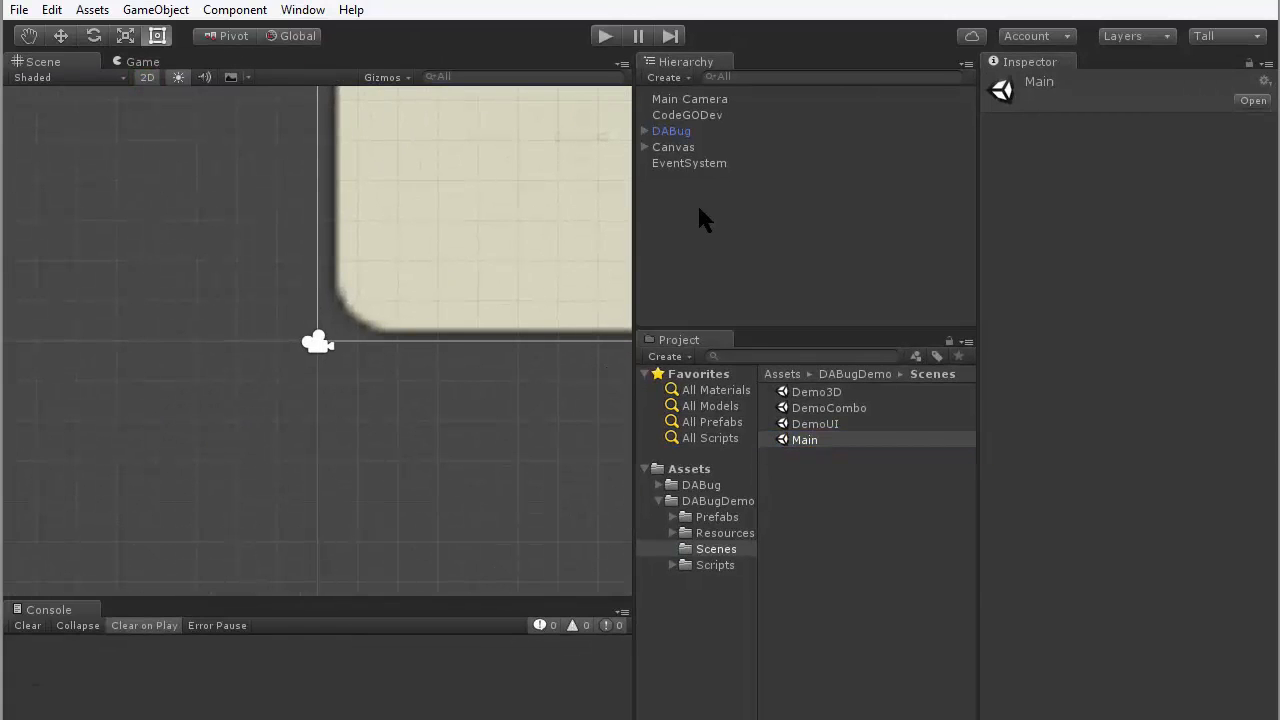
double_click(672, 148)
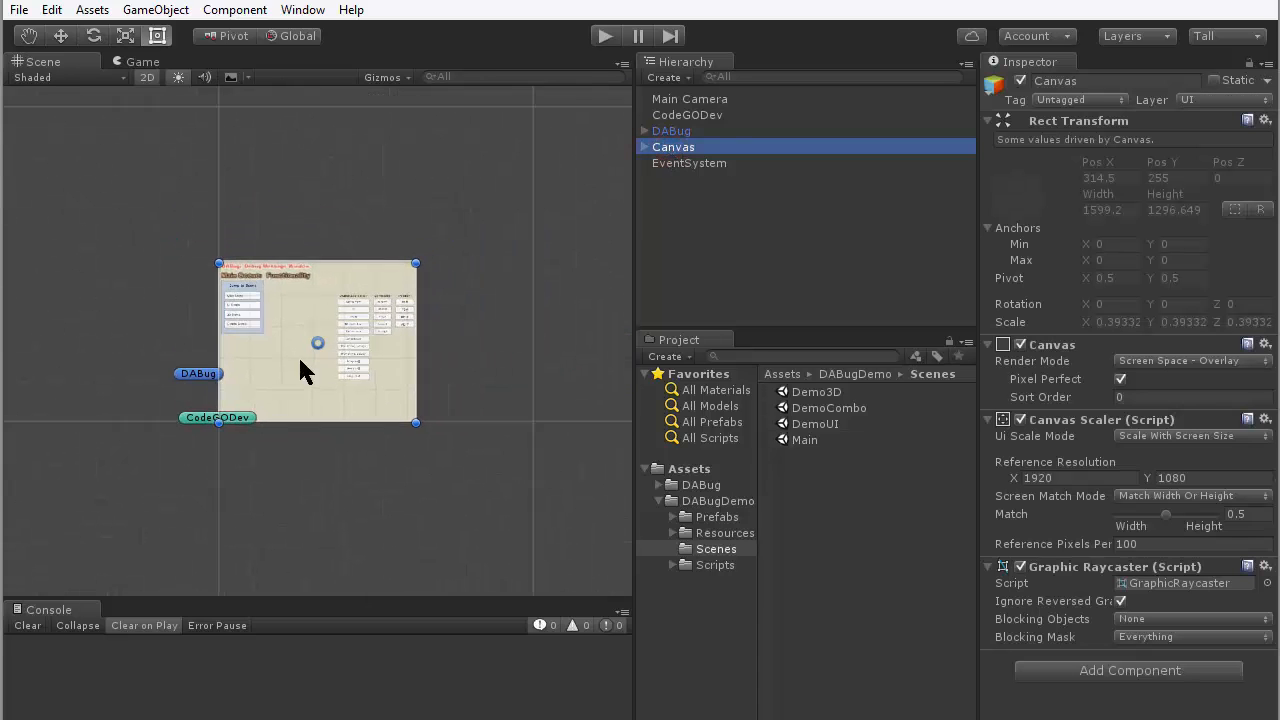
scroll(298, 355, up, 14)
scroll(330, 330, down, 1)
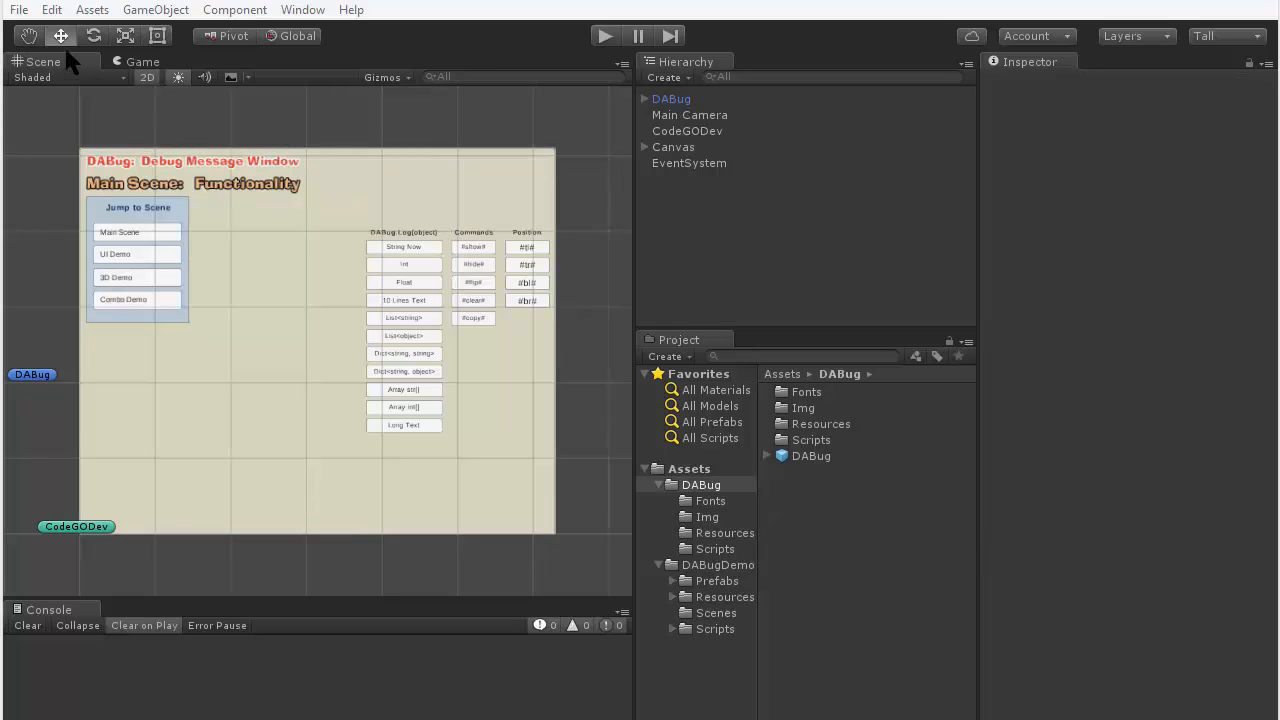
- Add the Demo3D, DemoCombo, DemoUI and Main scenes to the build's scene list and close the build settings
click(19, 10)
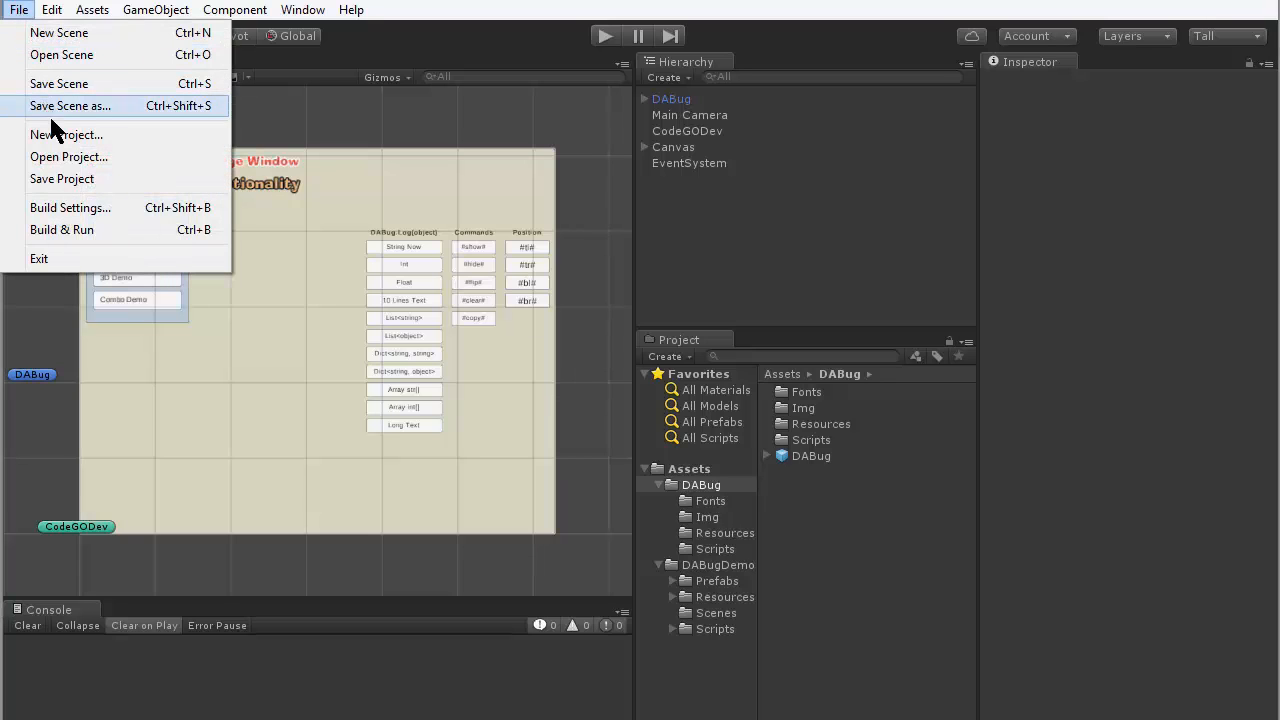
click(70, 208)
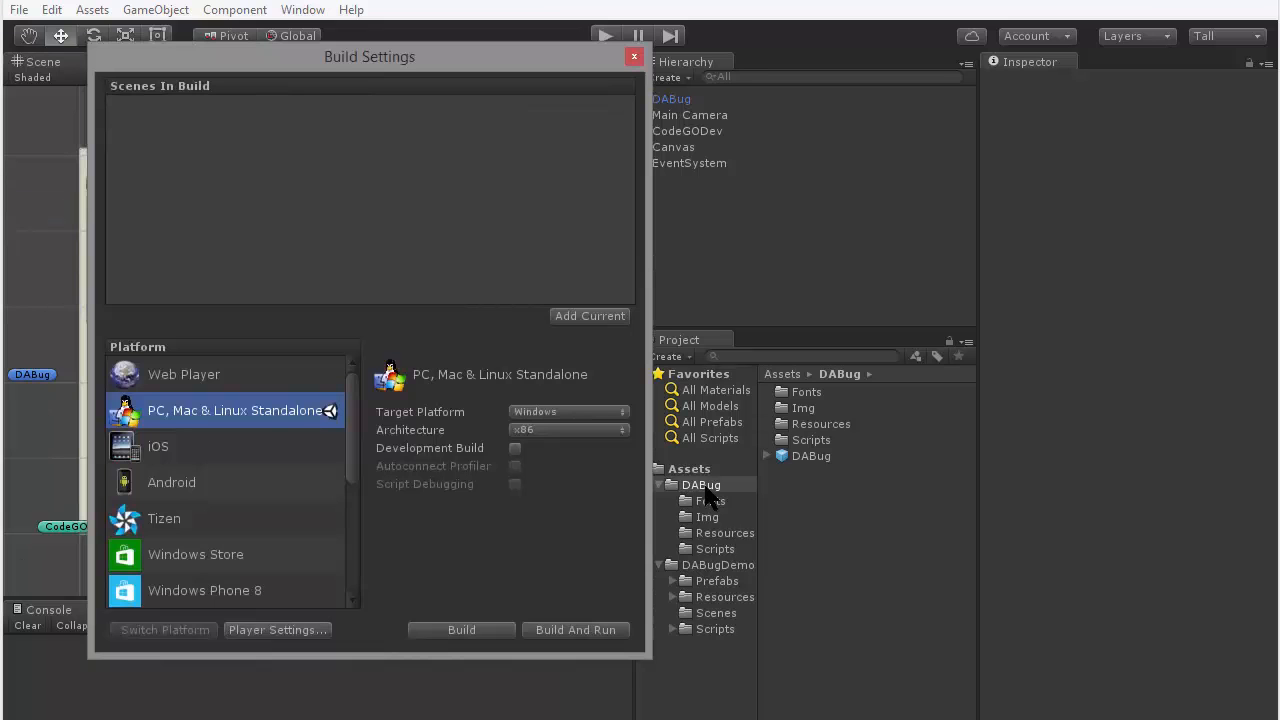
click(715, 613)
click(828, 396)
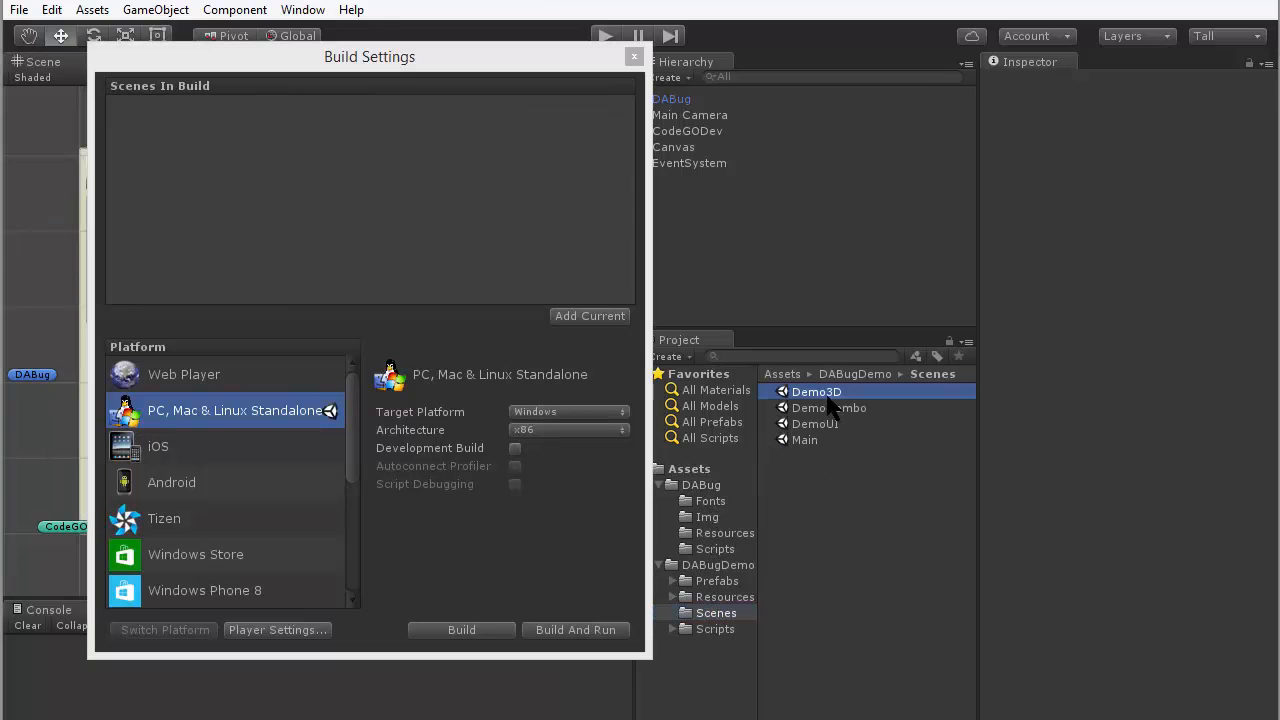
shift+click(812, 440)
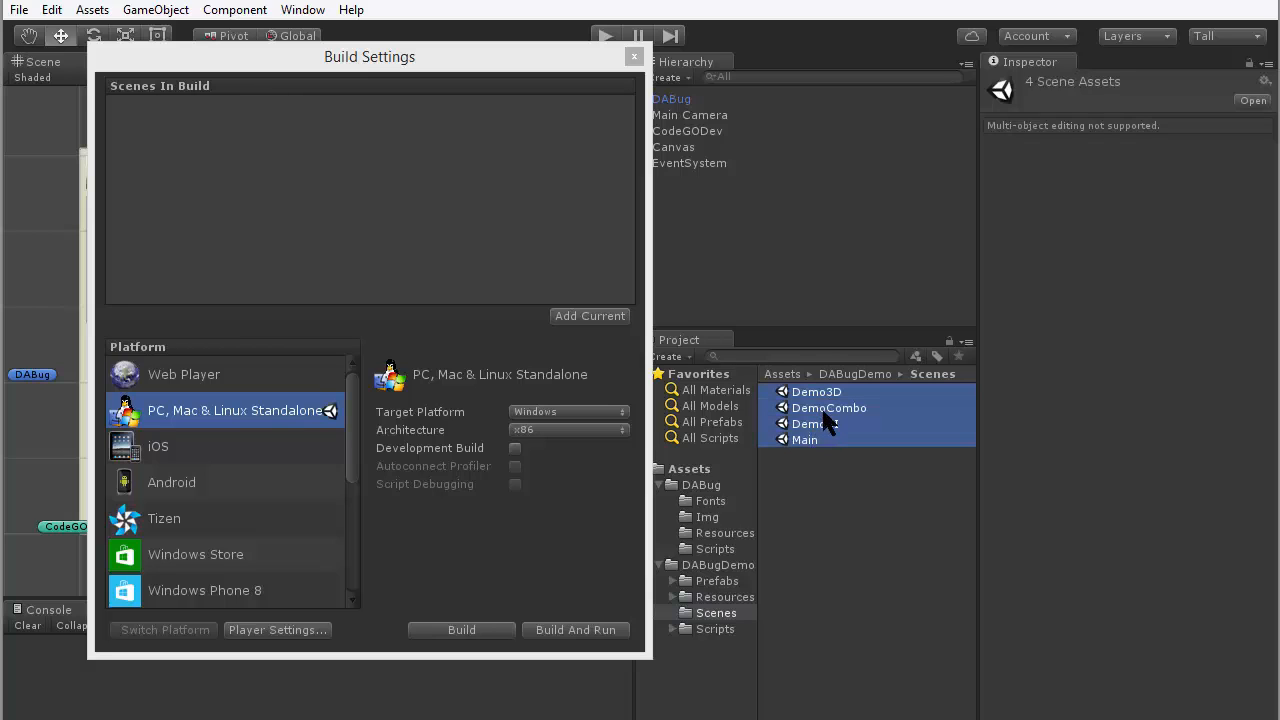
drag(826, 420, 477, 224)
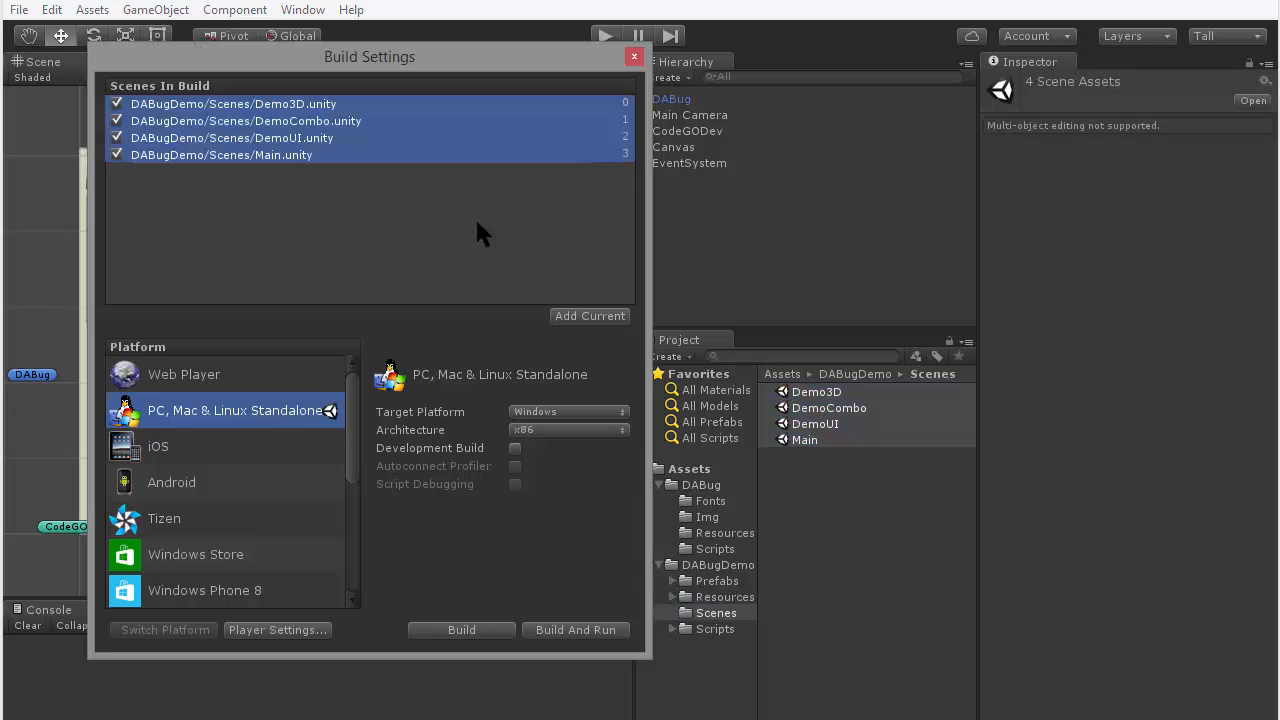
click(634, 56)
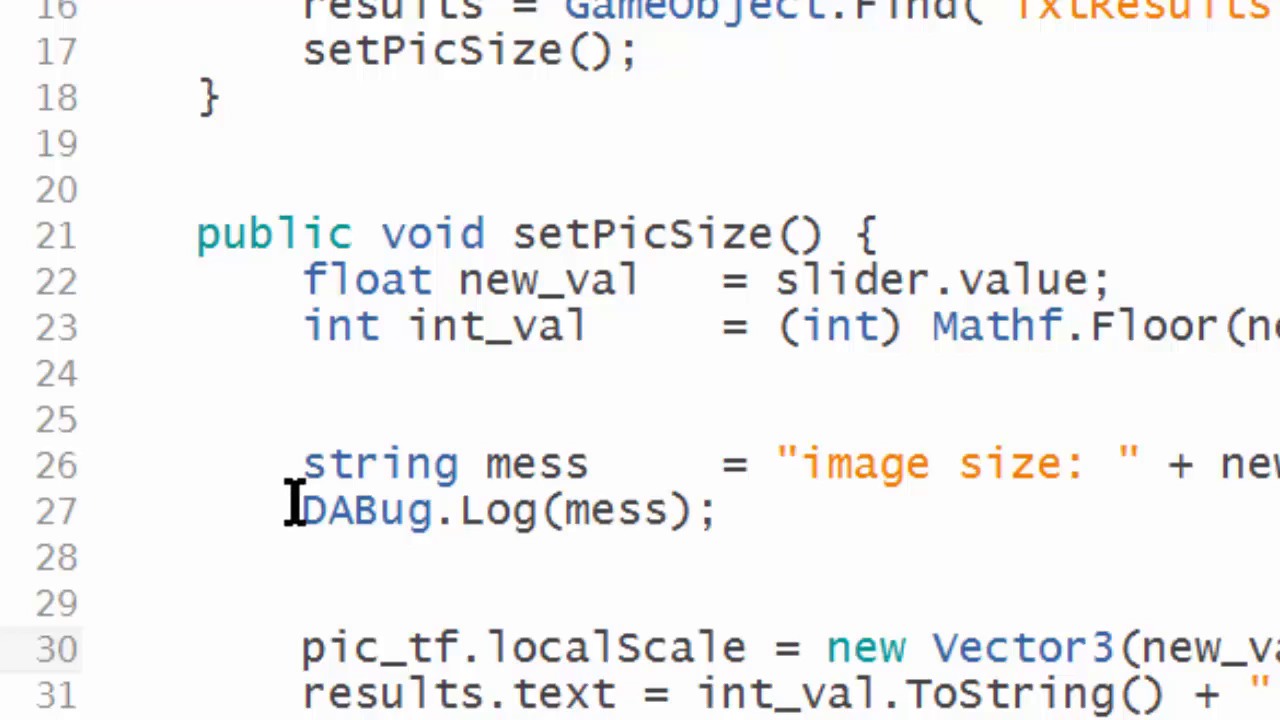
- Examine the DABug.Log(mess) call on line 27 of the setPicSize function
drag(295, 507, 786, 523)
click(790, 520)
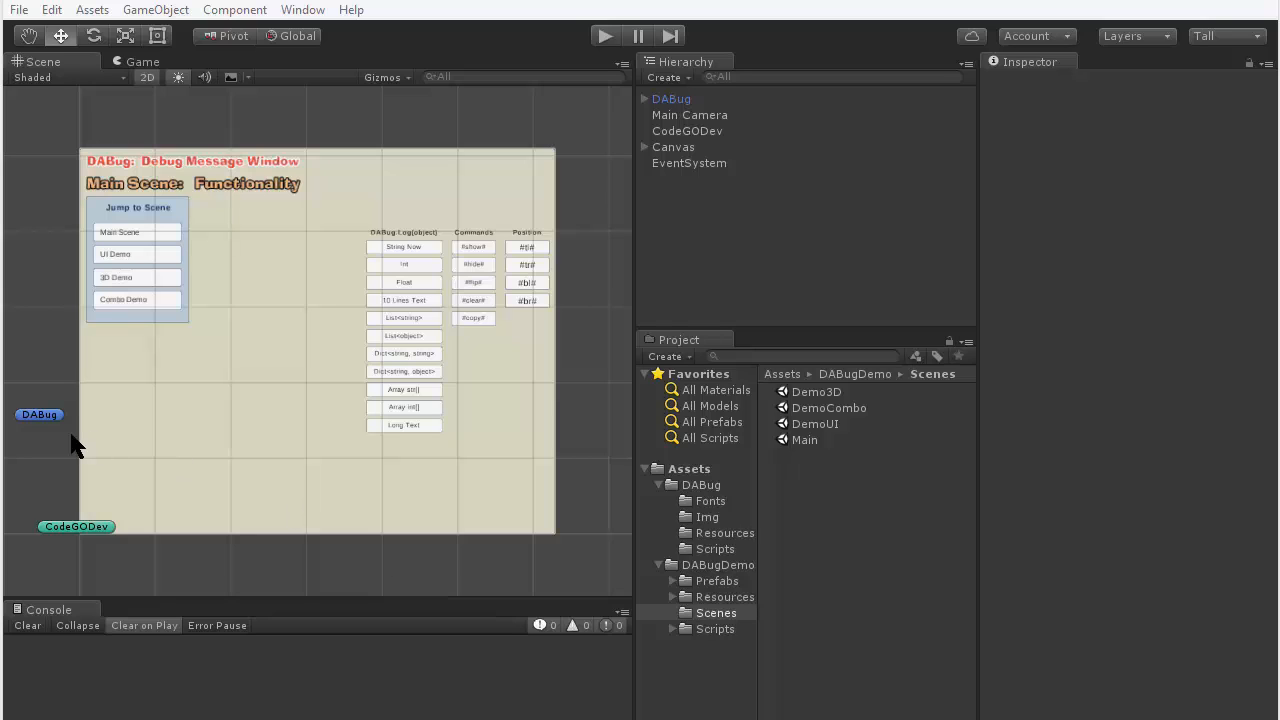
- Delete the existing DABug object from the Main scene and place a new DABug prefab instance just outside the canvas's left edge
click(43, 420)
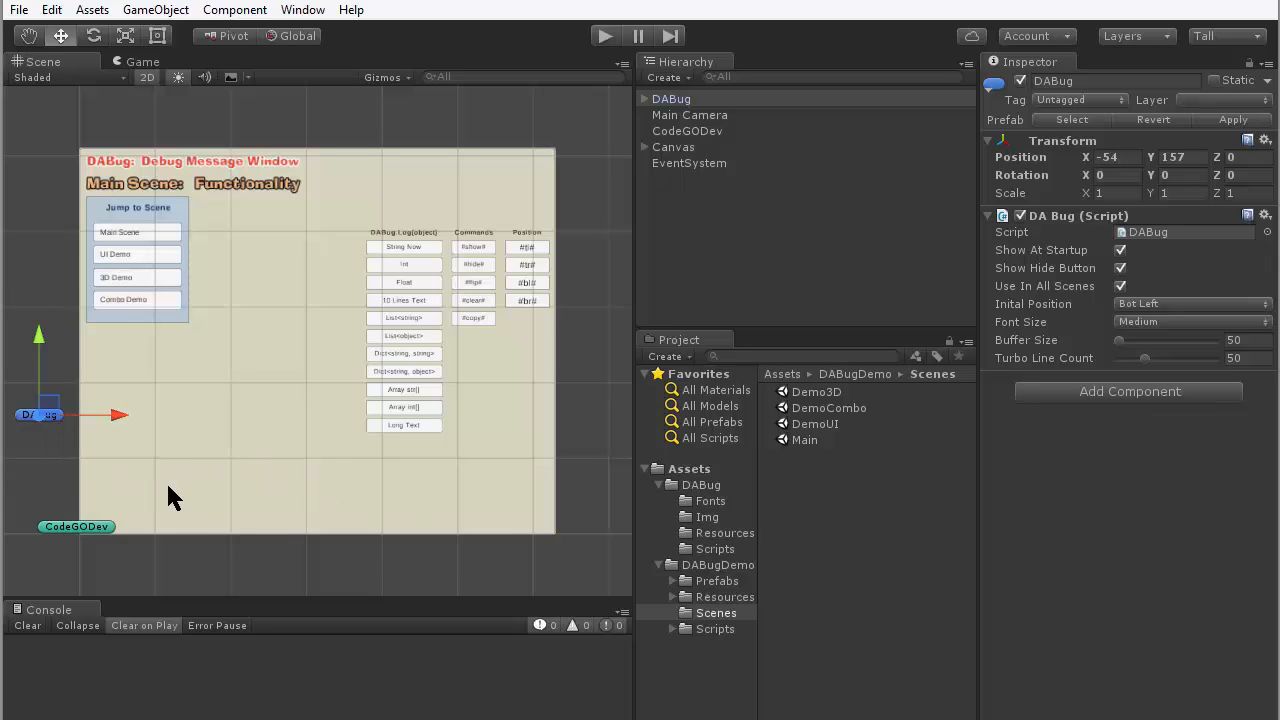
click(690, 488)
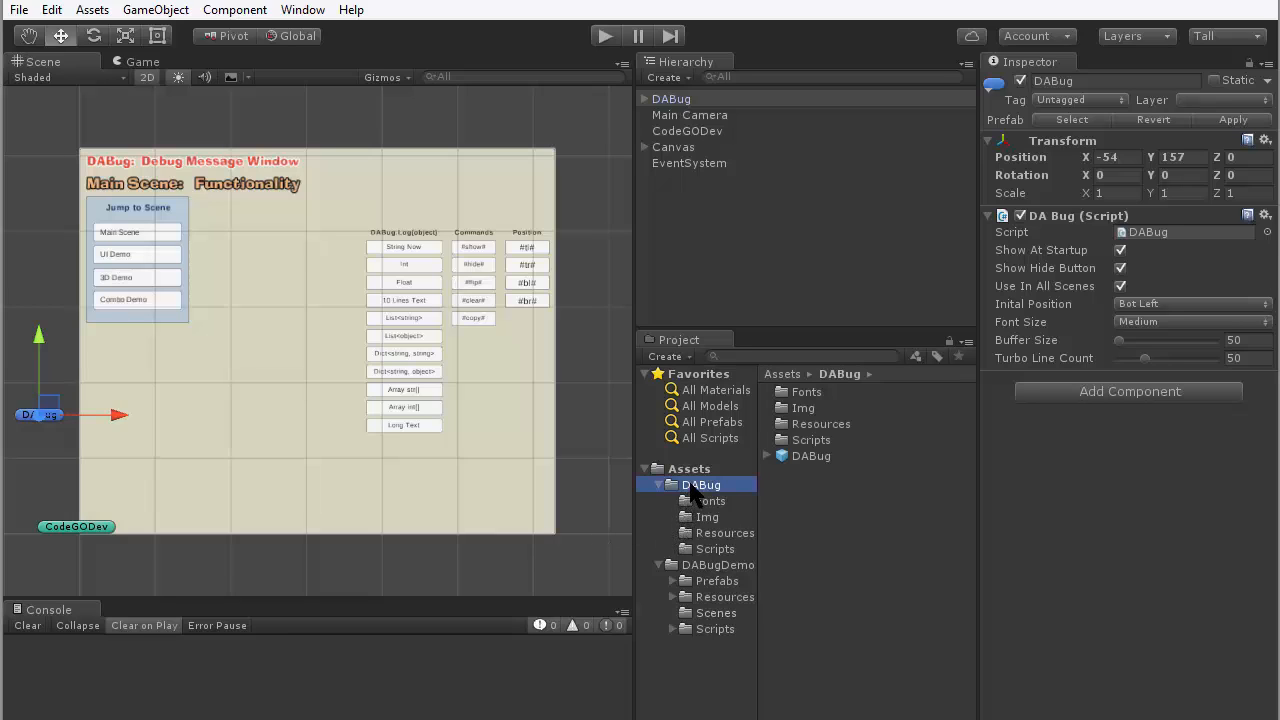
click(790, 459)
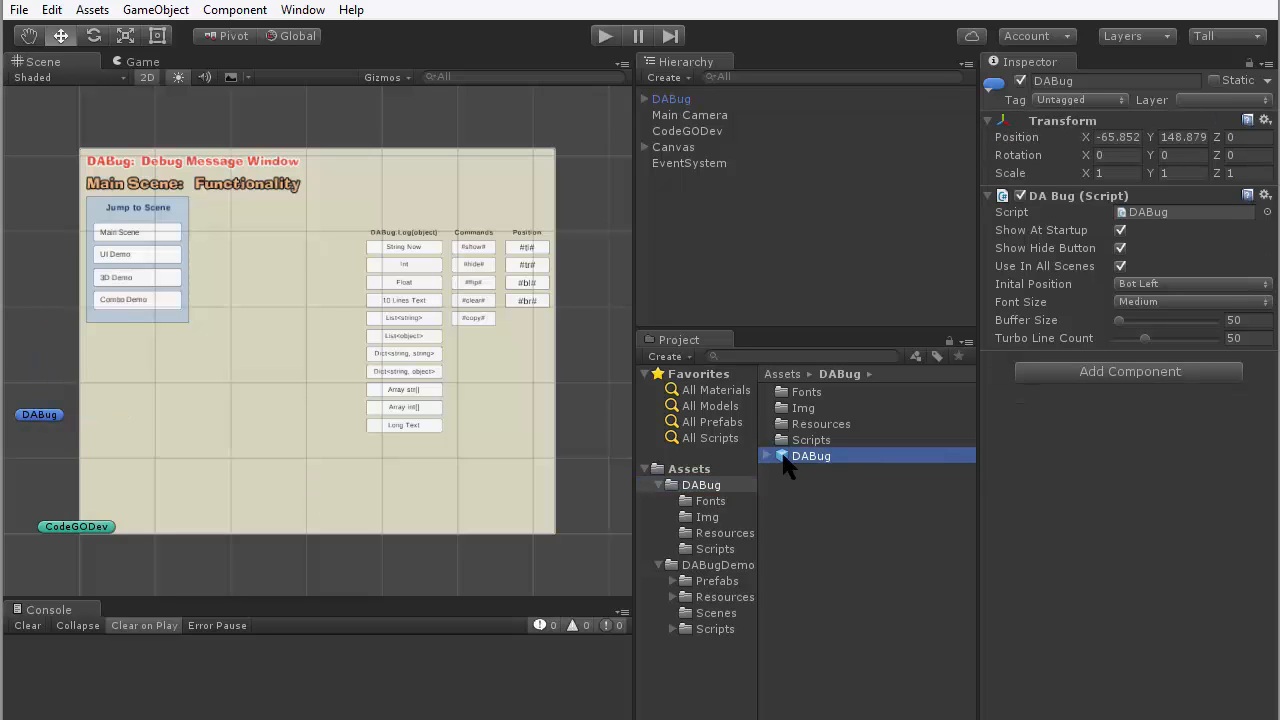
click(42, 420)
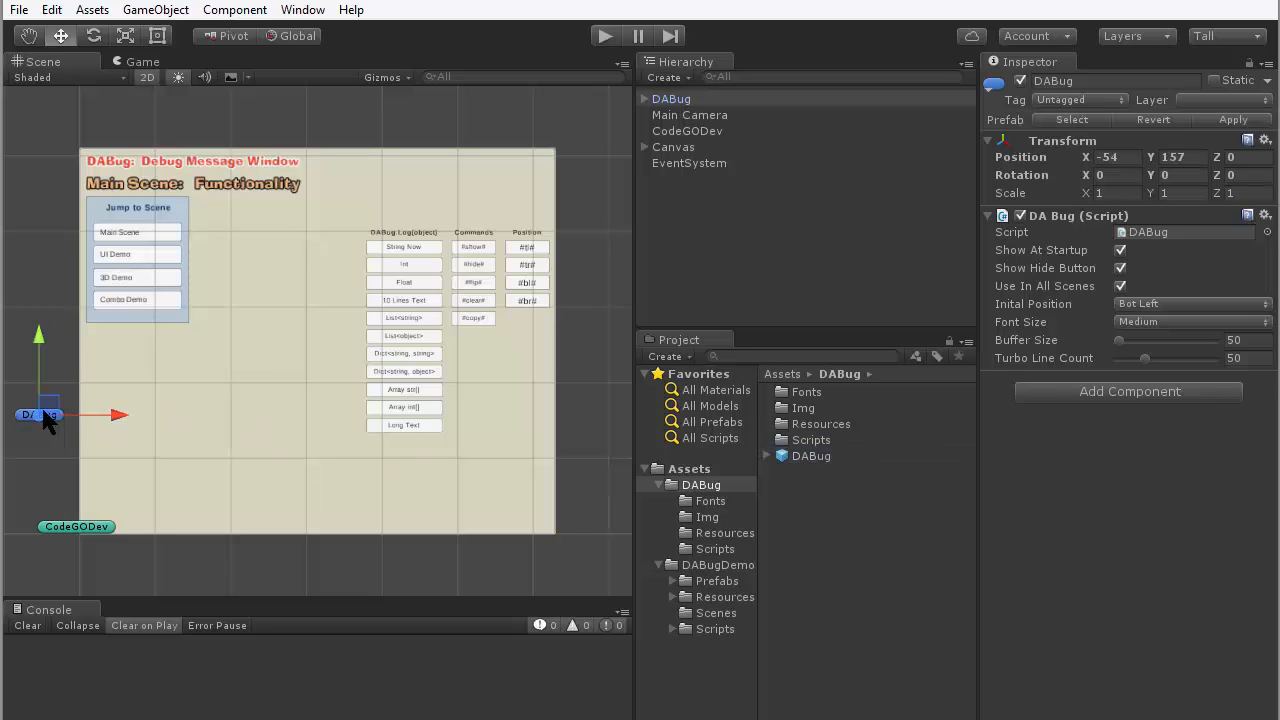
key(Delete)
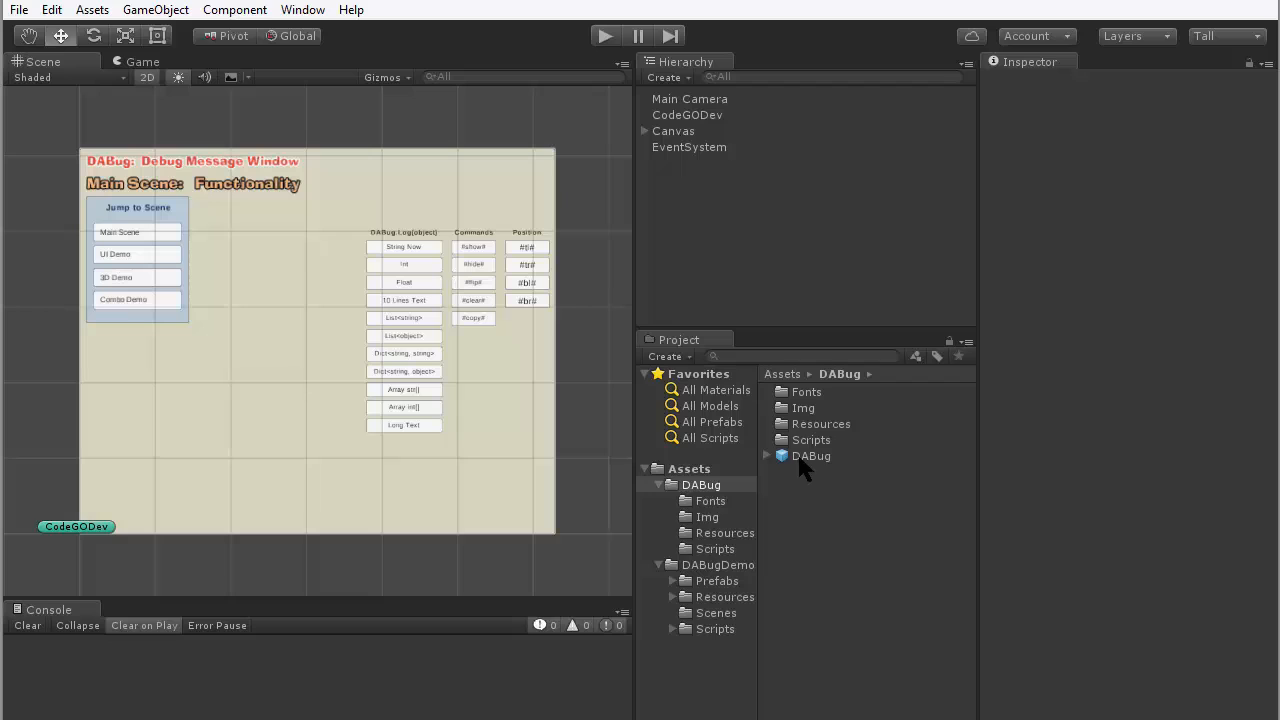
mouse_move(808, 456)
mouse_down()
mouse_move(137, 360)
mouse_move(34, 376)
mouse_up()
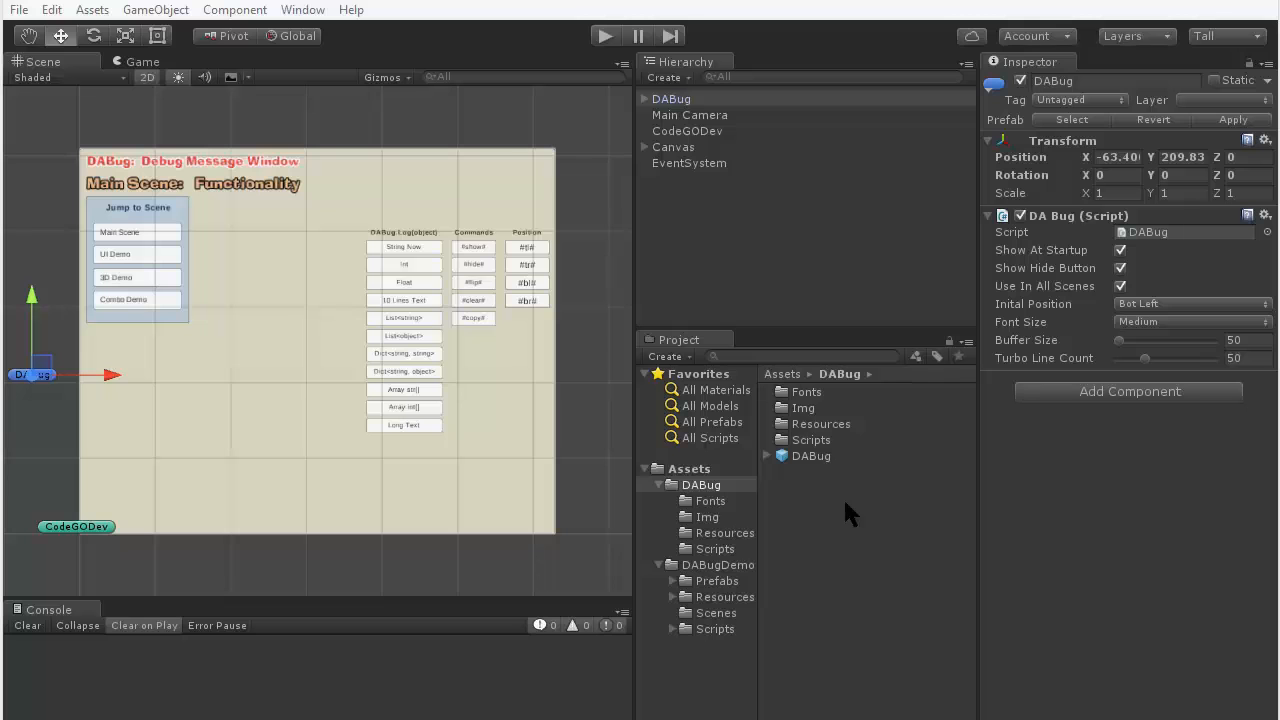
- Run the Main scene and move the DABug message window between the Jump to Scene panel and the log buttons
click(606, 37)
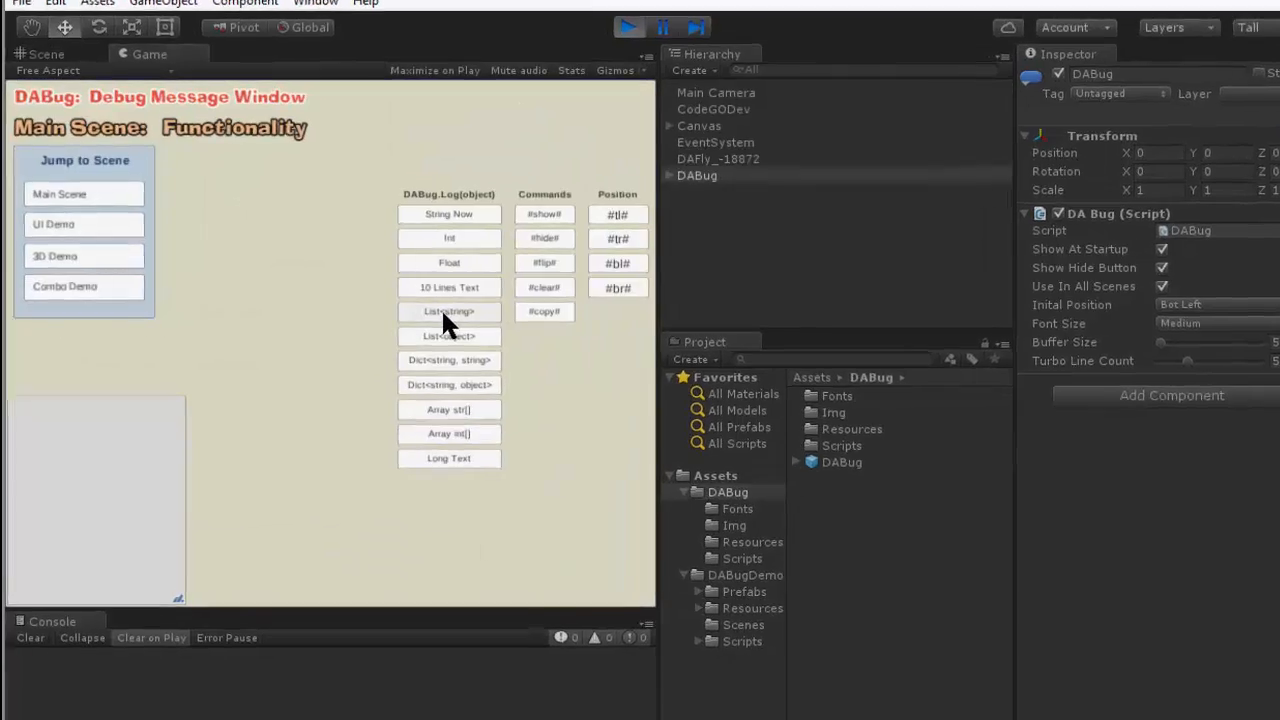
click(441, 307)
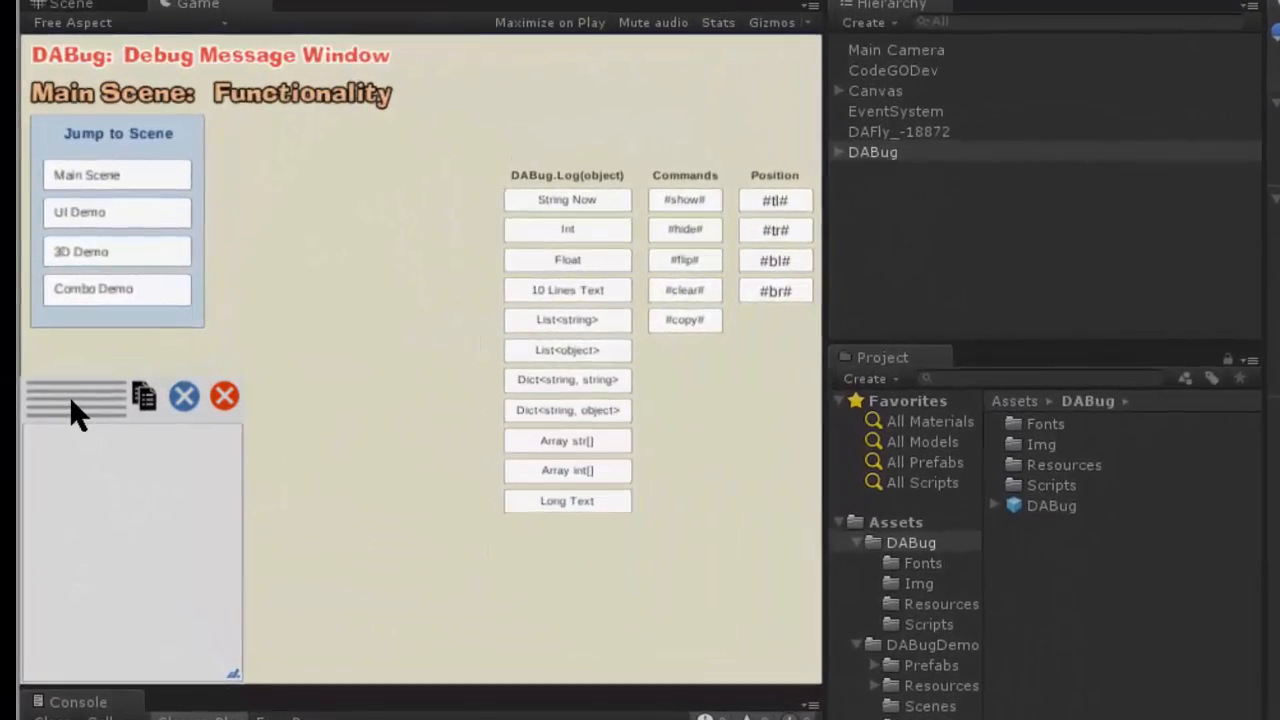
mouse_move(72, 410)
mouse_down()
mouse_move(186, 387)
mouse_move(269, 330)
mouse_move(308, 292)
mouse_move(310, 270)
mouse_up()
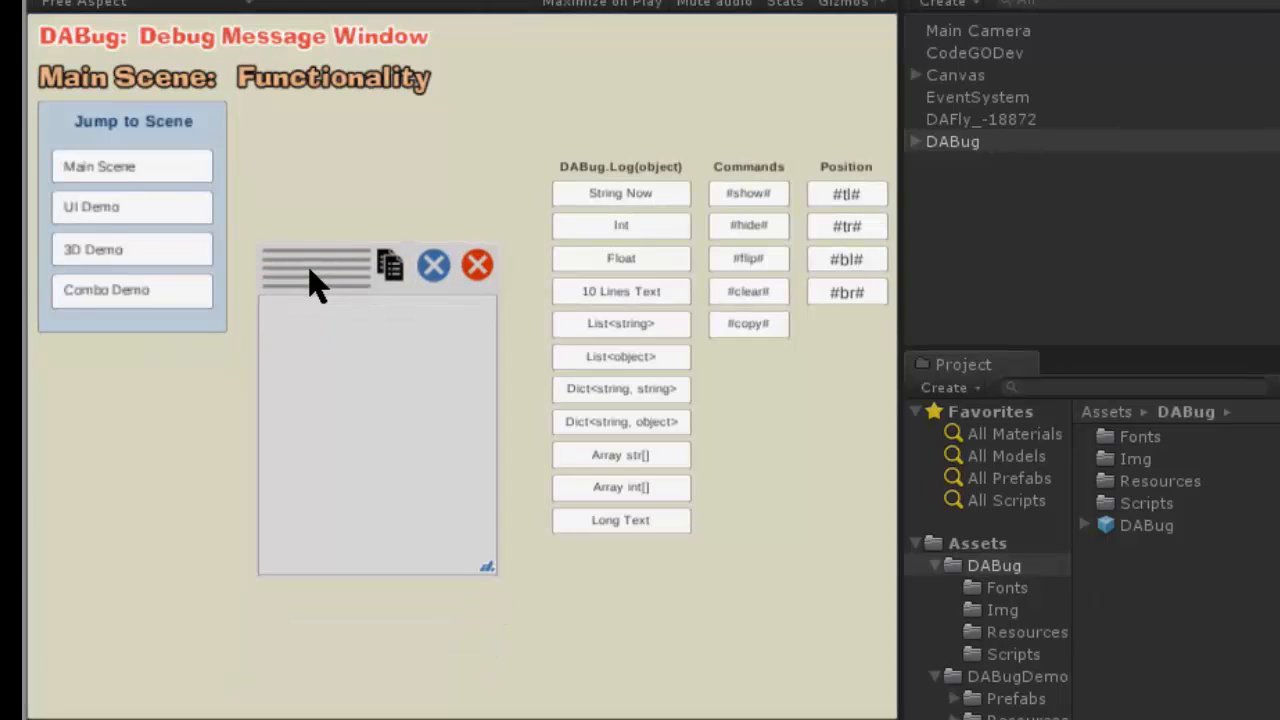
- Send the String Now, Int and Float test messages to the DABug message window
click(644, 199)
click(644, 222)
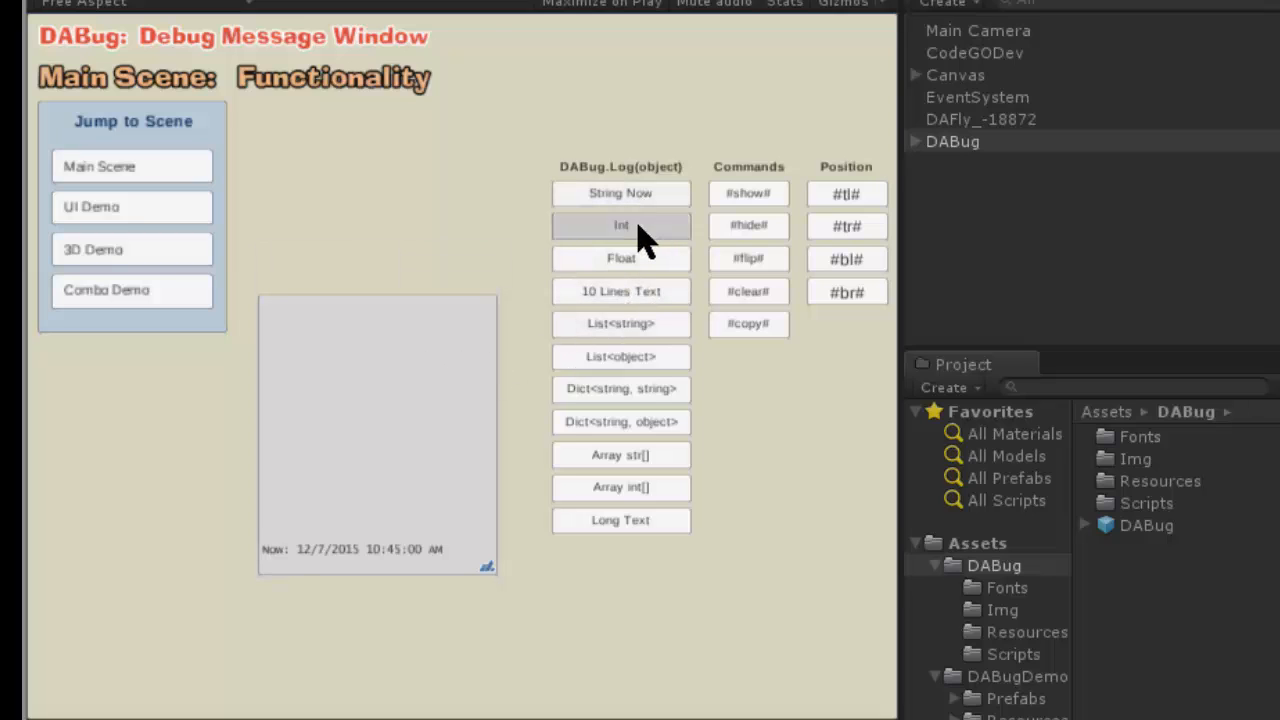
click(628, 261)
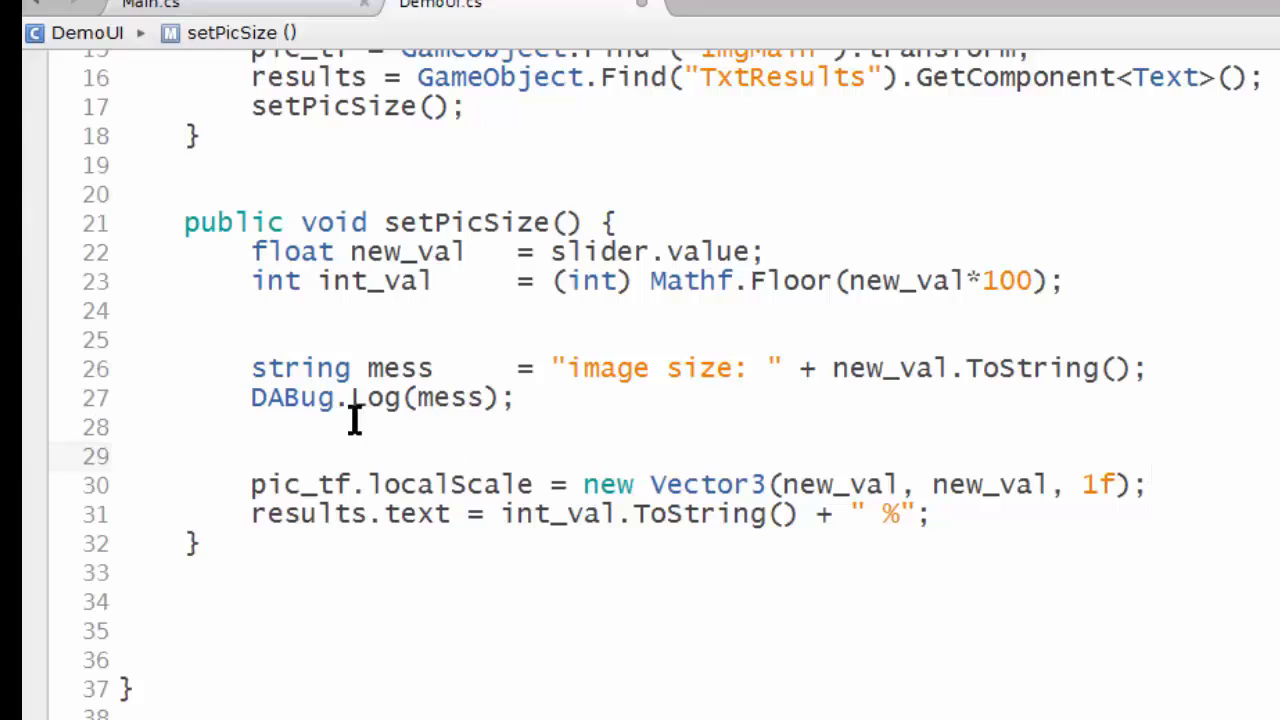
- Highlight the DABug.Log(mess) statement in DemoUI.cs to review how a message is logged
drag(251, 397, 520, 400)
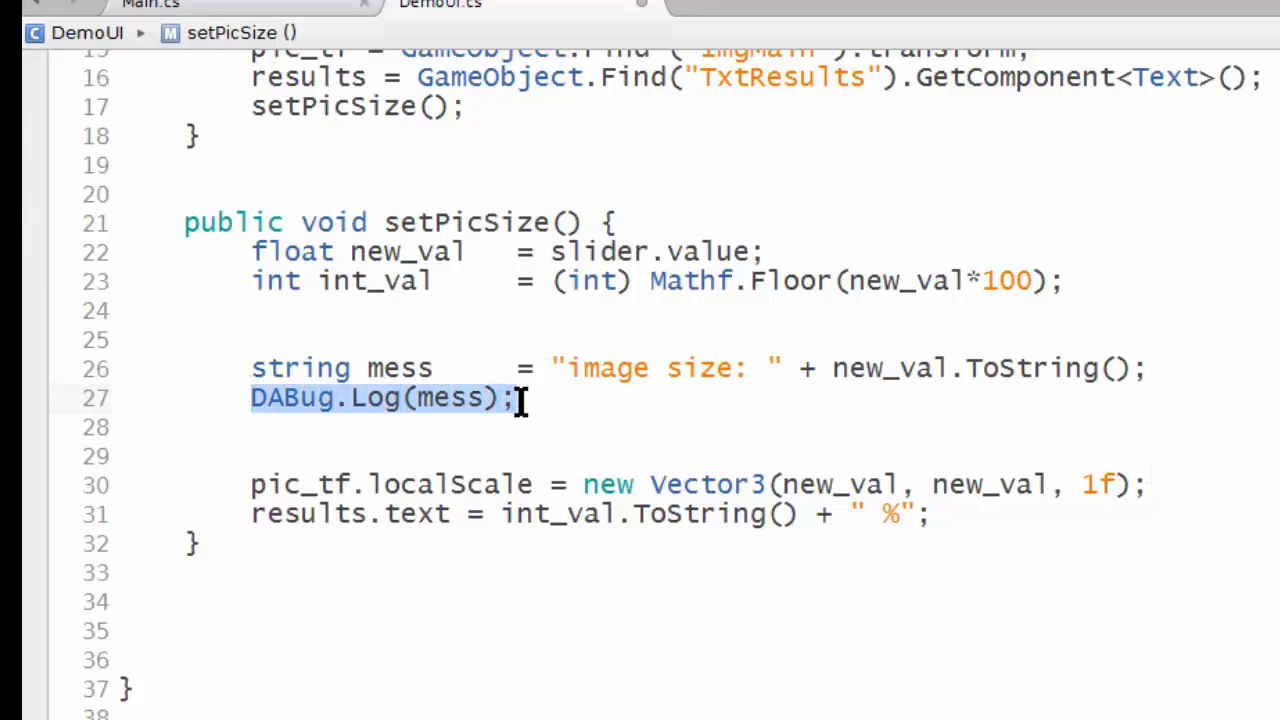
click(520, 400)
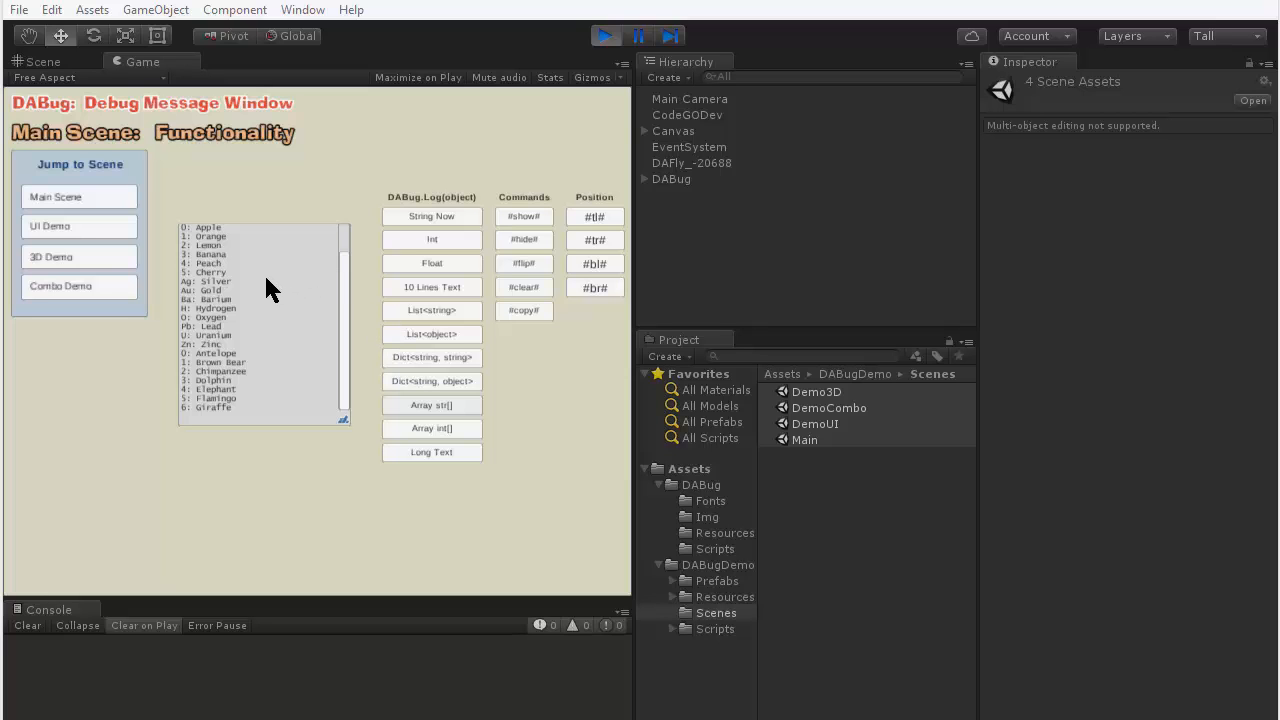
- Move the DABug message window over the log buttons and back to the space beside the Jump to Scene panel
mouse_move(264, 273)
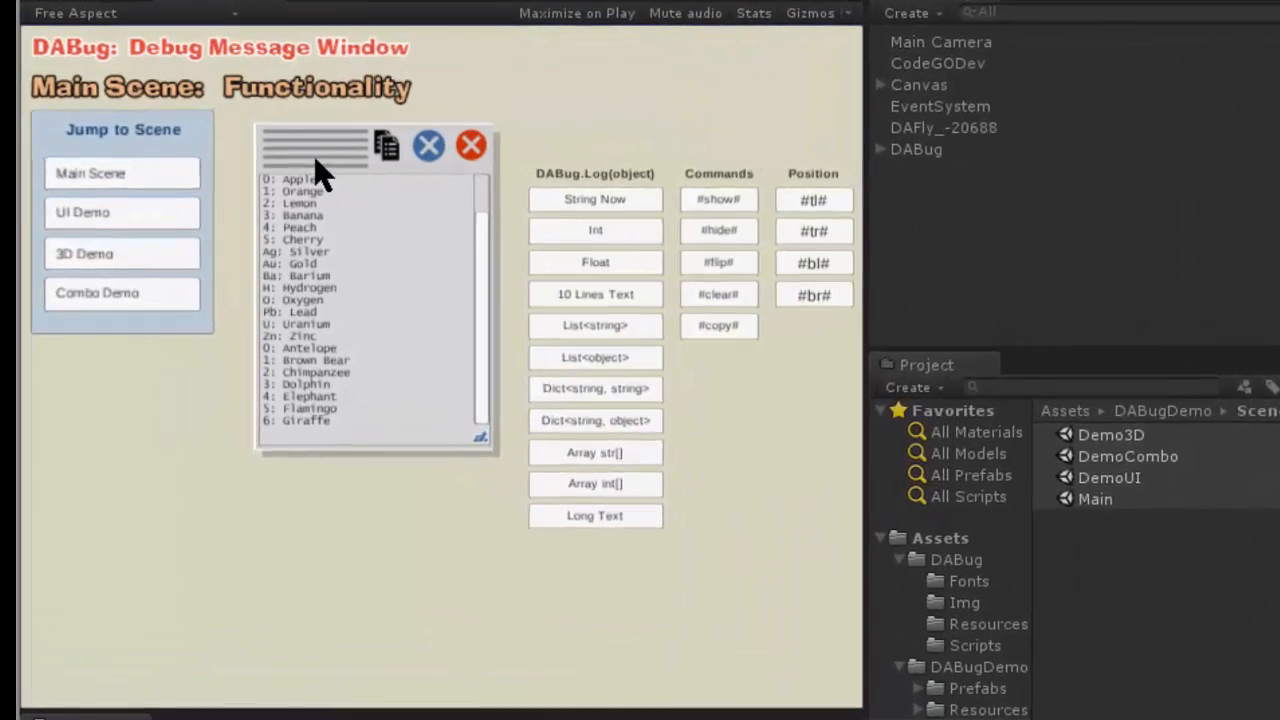
mouse_move(318, 172)
mouse_down()
mouse_move(349, 223)
mouse_move(480, 309)
mouse_move(617, 315)
mouse_up()
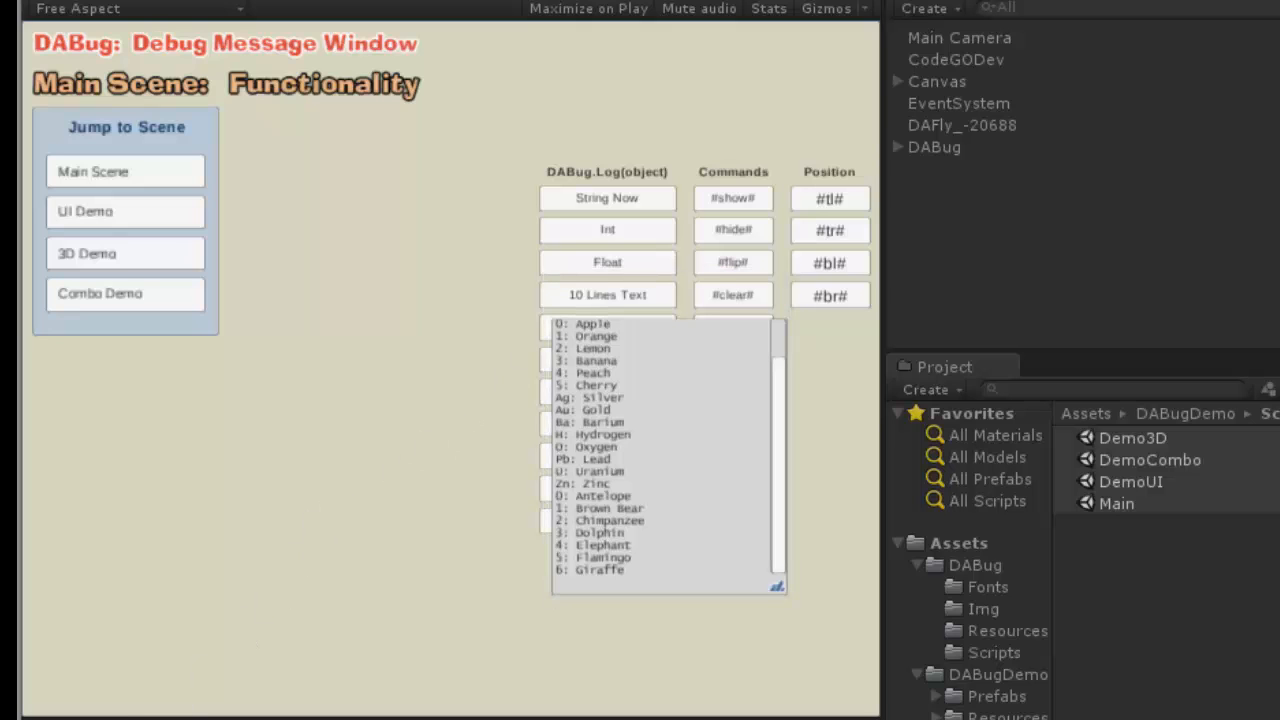
mouse_move(598, 316)
mouse_down()
mouse_move(553, 292)
mouse_move(307, 237)
mouse_up()
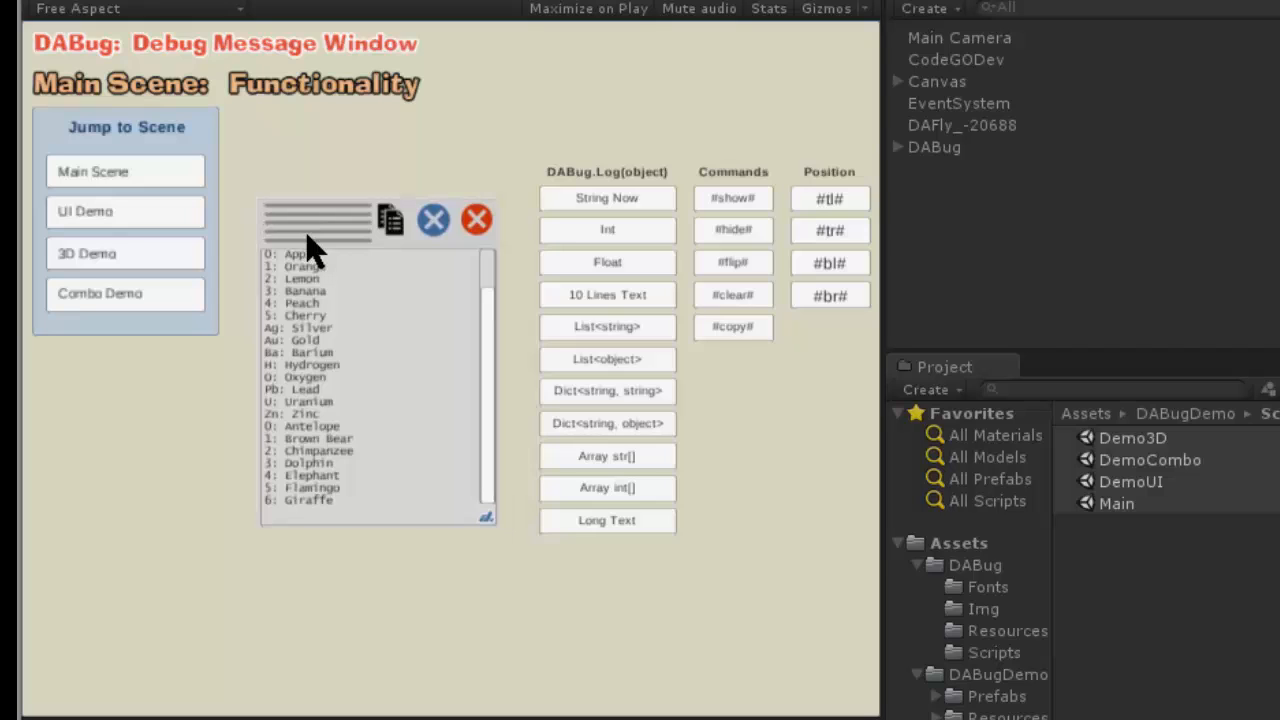
drag(306, 236, 299, 255)
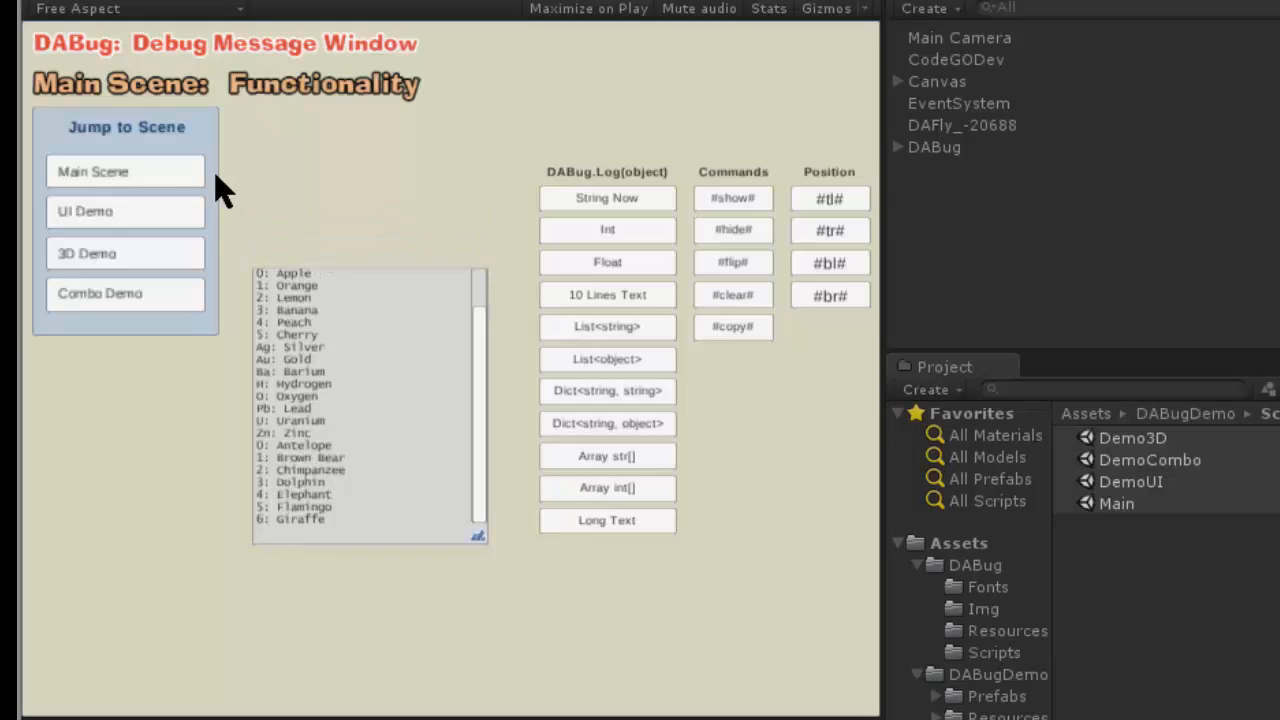
- Jump to the UI Demo scene and move the message window down, clear of the image scale slider
click(130, 234)
mouse_move(343, 350)
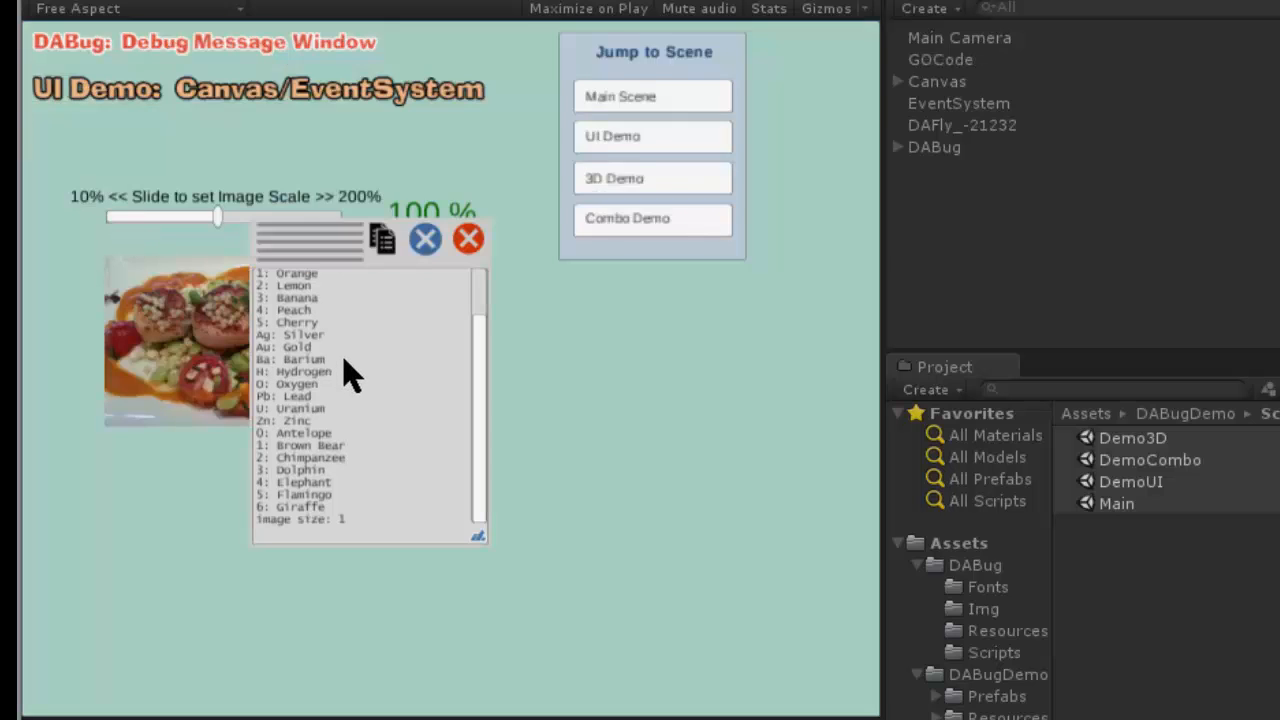
drag(305, 265, 345, 313)
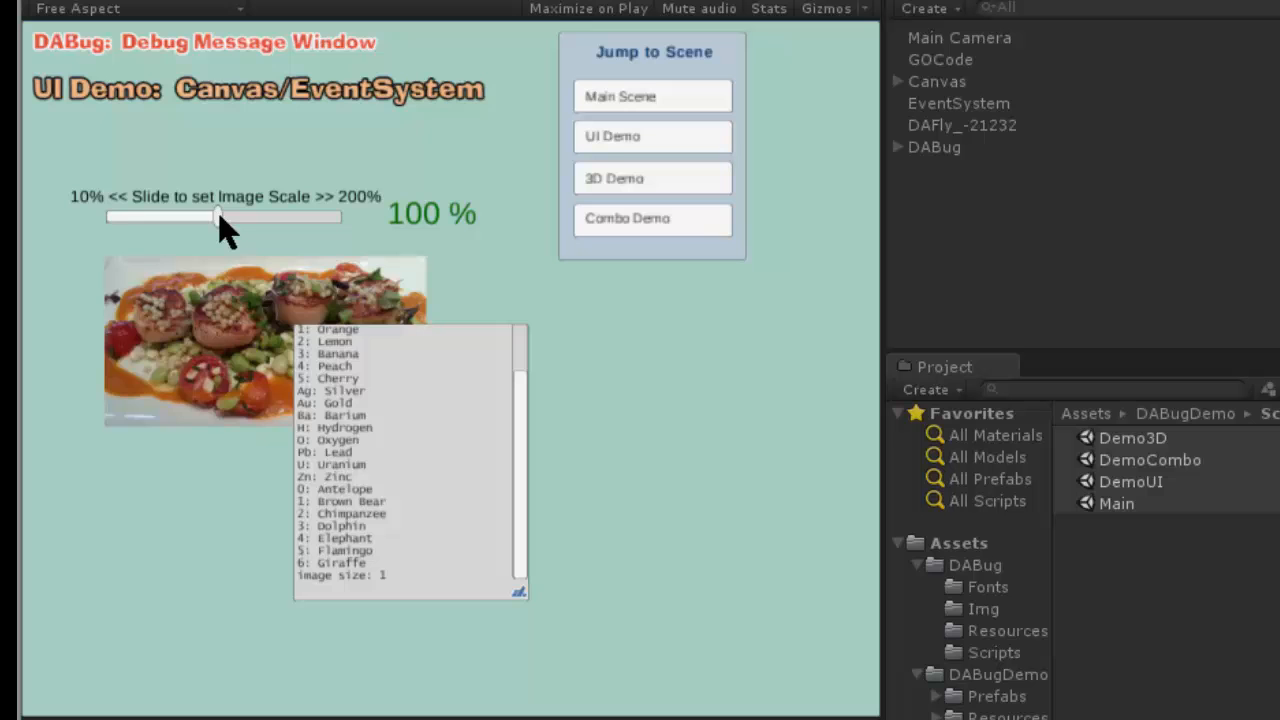
- Scale the image to 159 % and back down to 116 %, shifting the message window slightly upward in between
drag(220, 215, 289, 234)
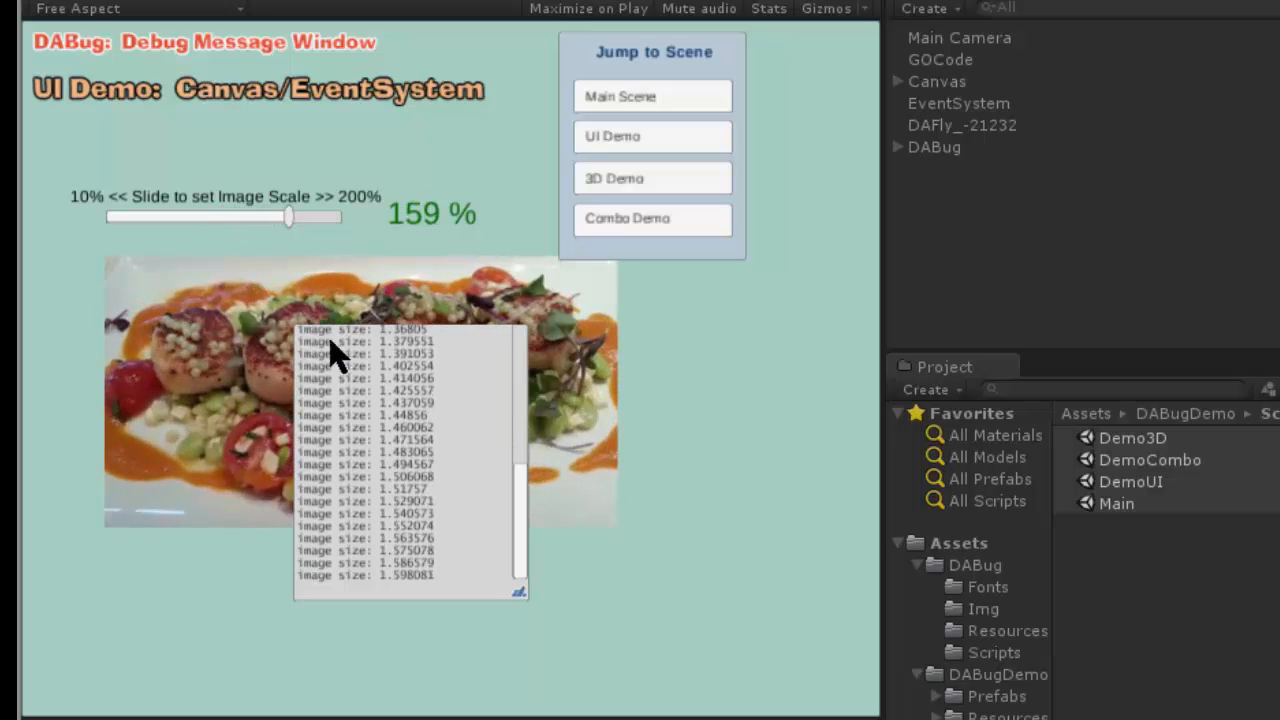
drag(360, 312, 370, 285)
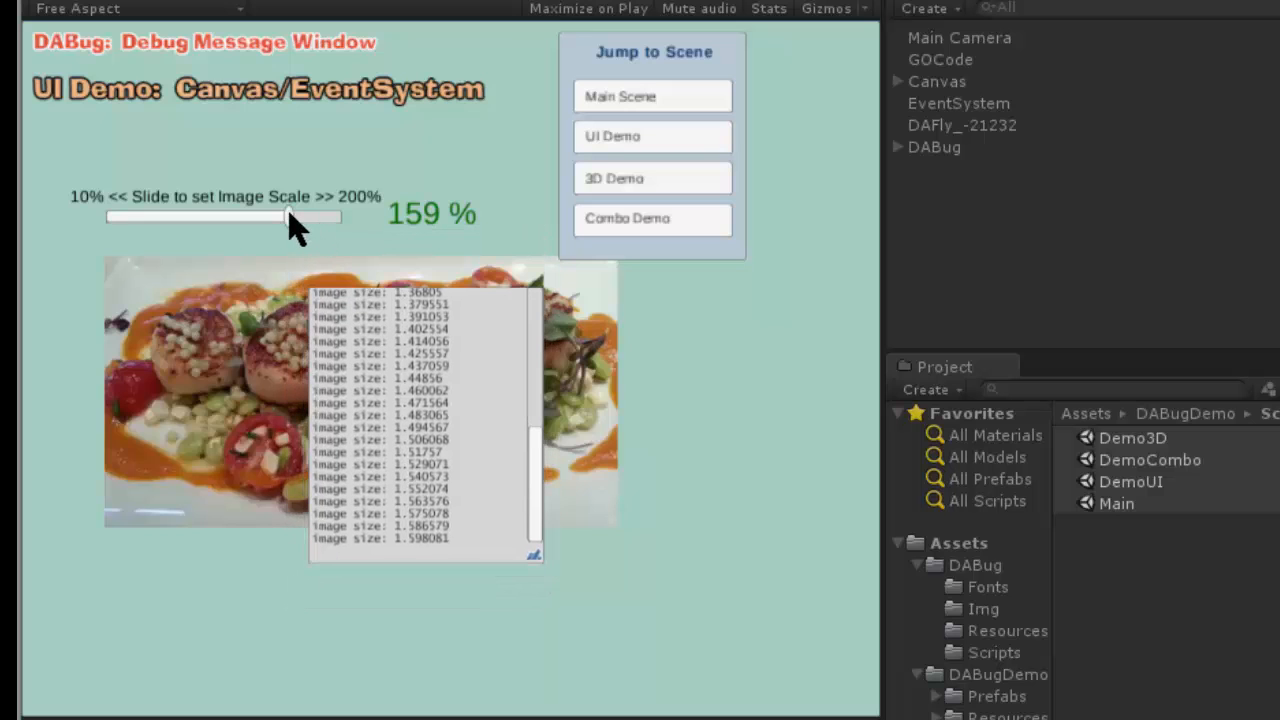
drag(292, 221, 236, 228)
mouse_move(371, 366)
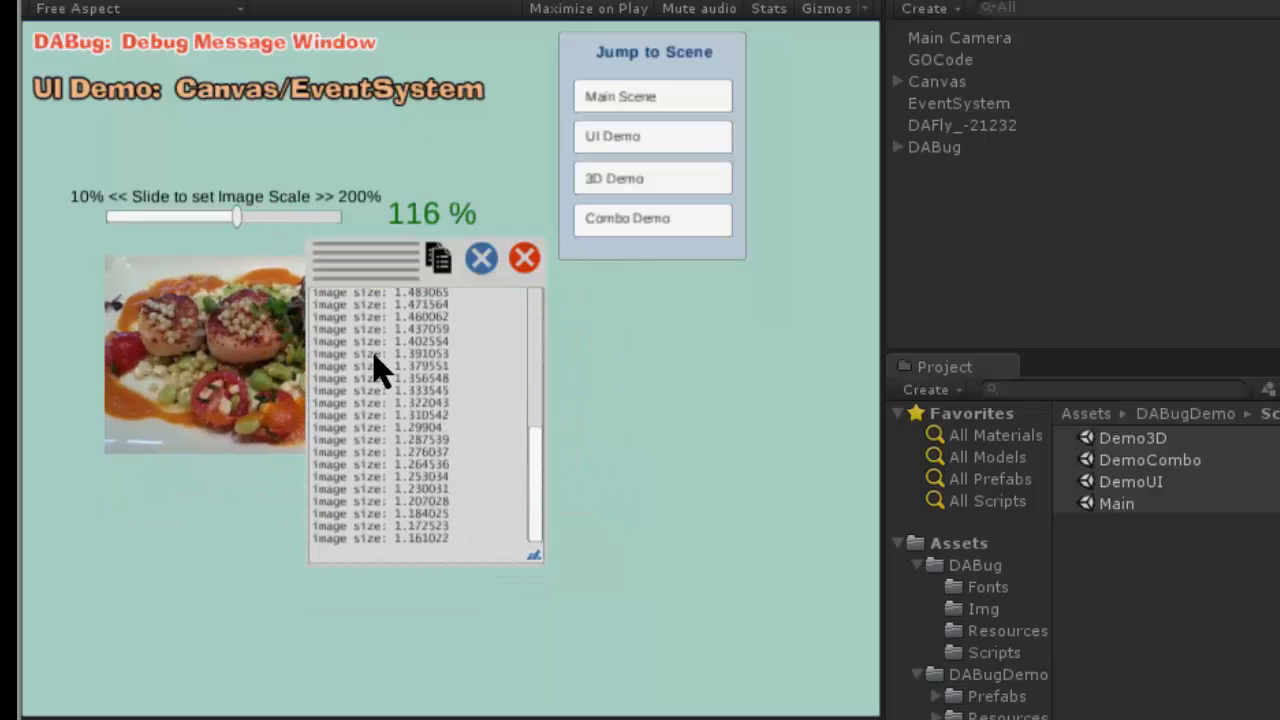
- Jump to the 3D Demo scene, move the message window away from the spinning cube and generate messages by pointing at the cube
click(616, 183)
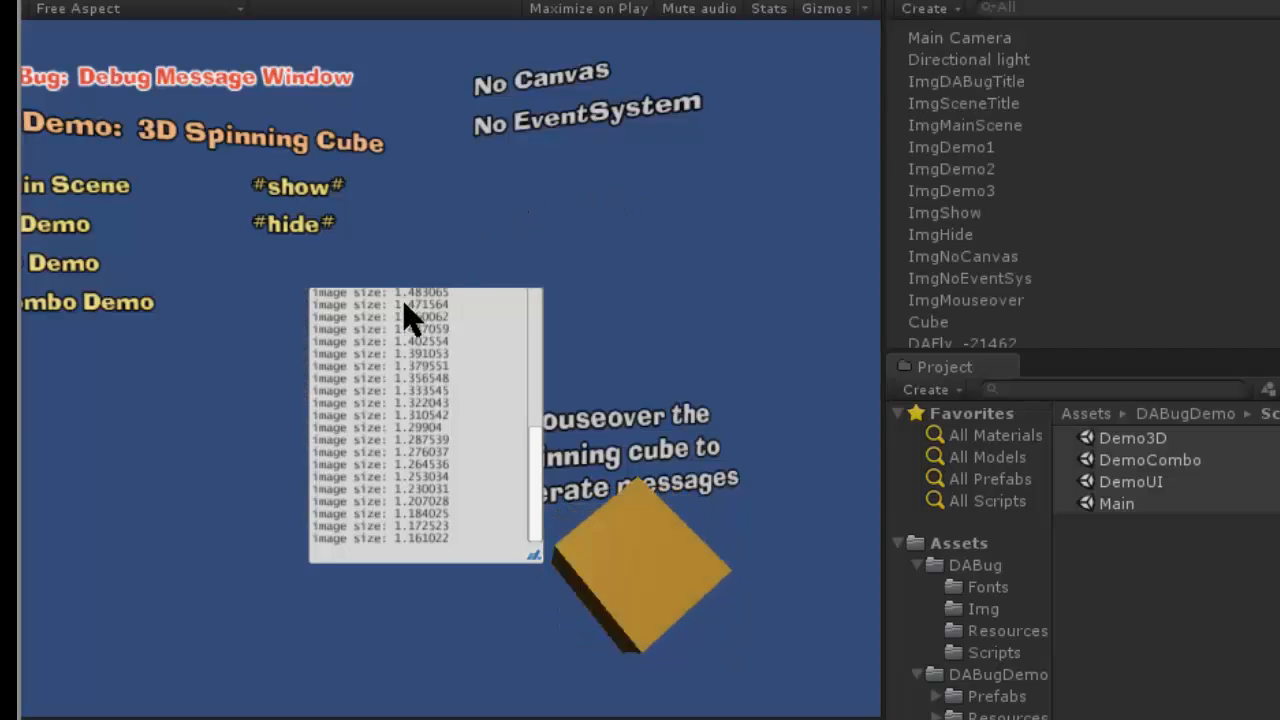
mouse_move(378, 282)
drag(367, 266, 300, 340)
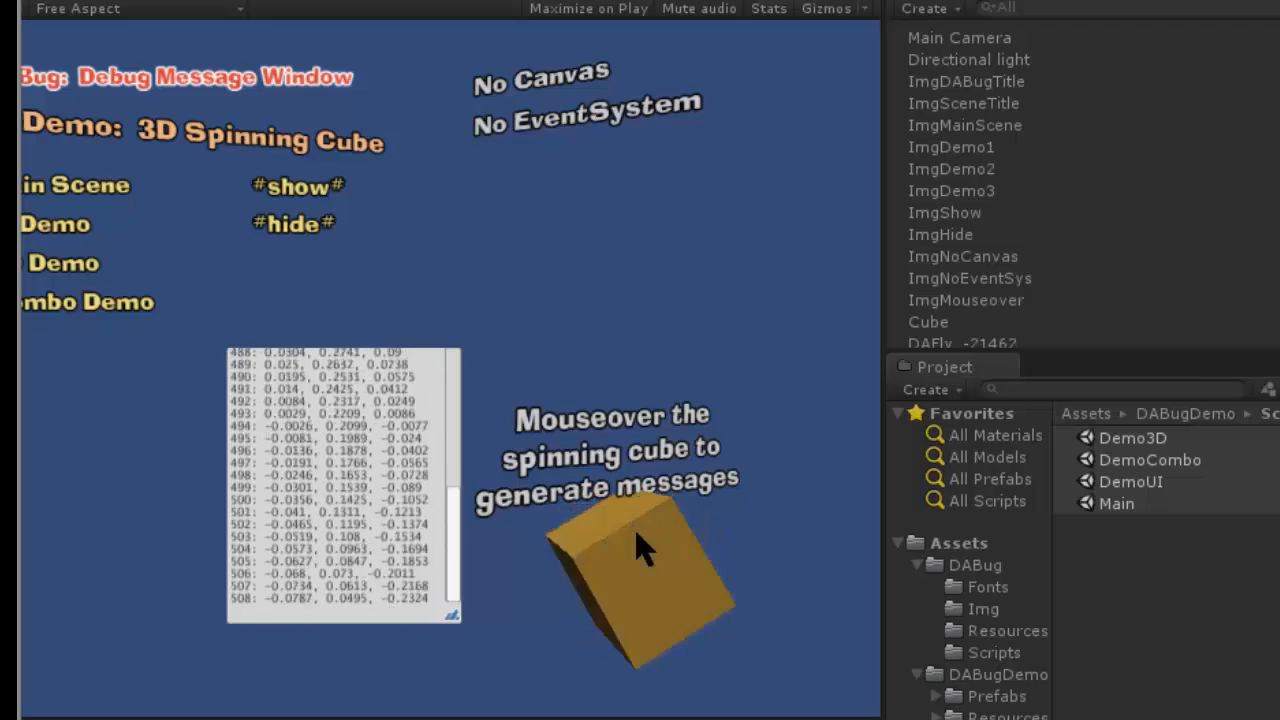
mouse_move(343, 388)
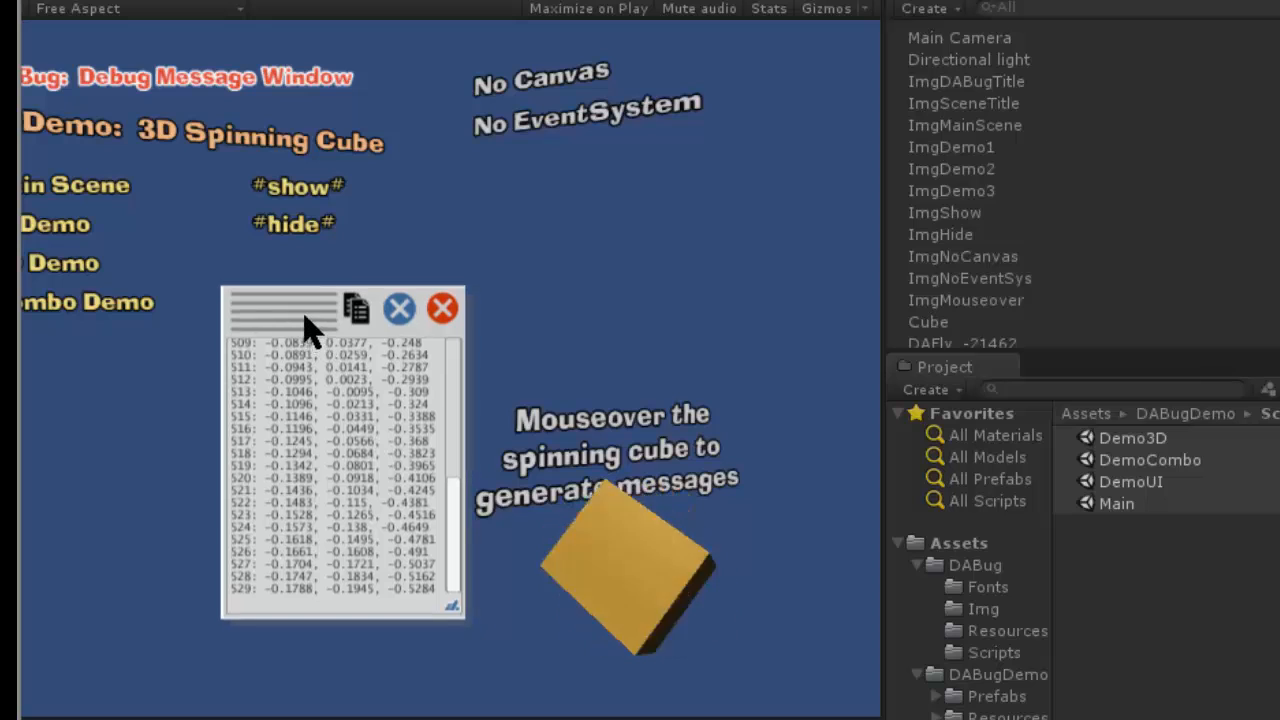
- Jump to the Combo Demo scene, move the message window below the Create Brick panel and clear its messages
click(92, 302)
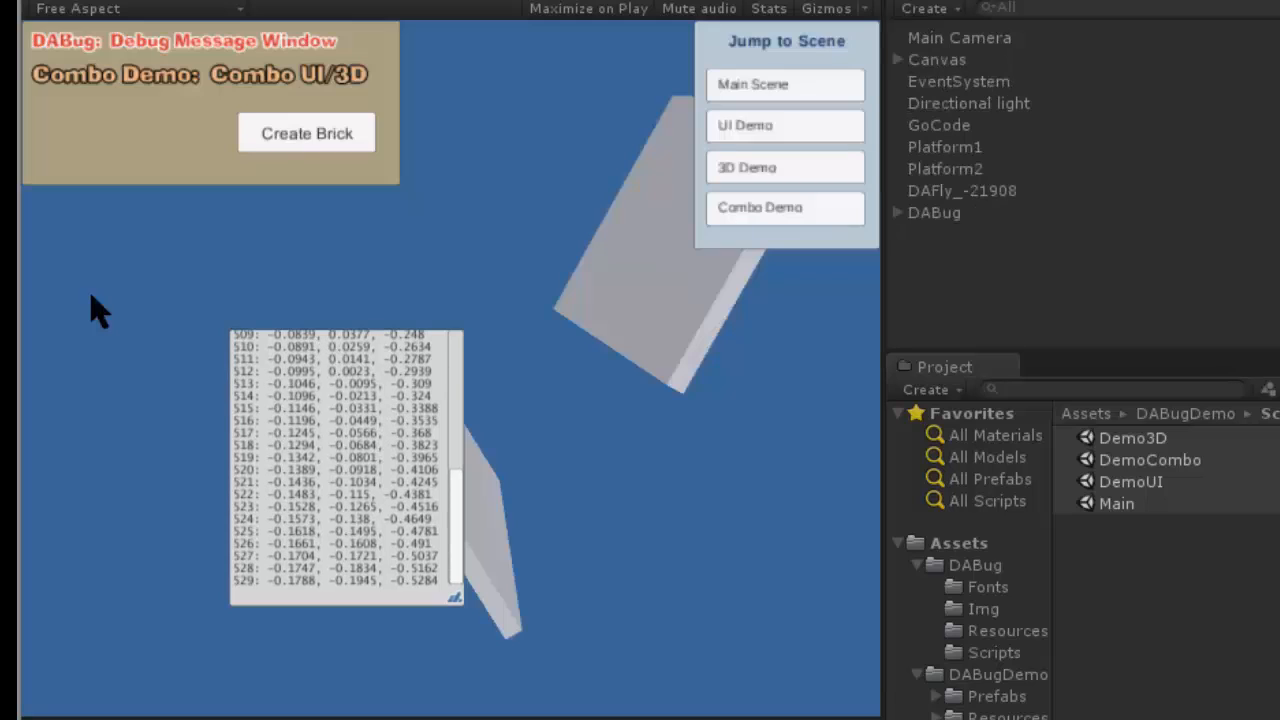
mouse_move(335, 362)
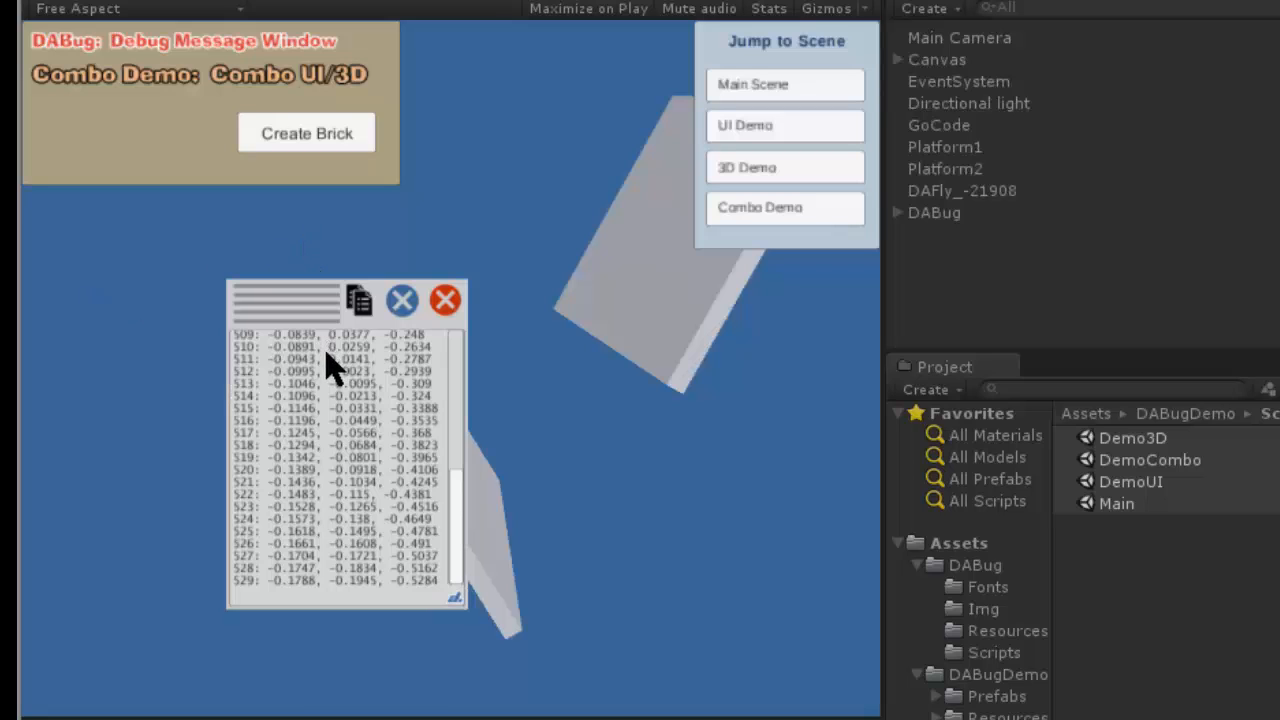
mouse_move(300, 310)
mouse_down()
mouse_move(200, 249)
mouse_move(208, 282)
mouse_up()
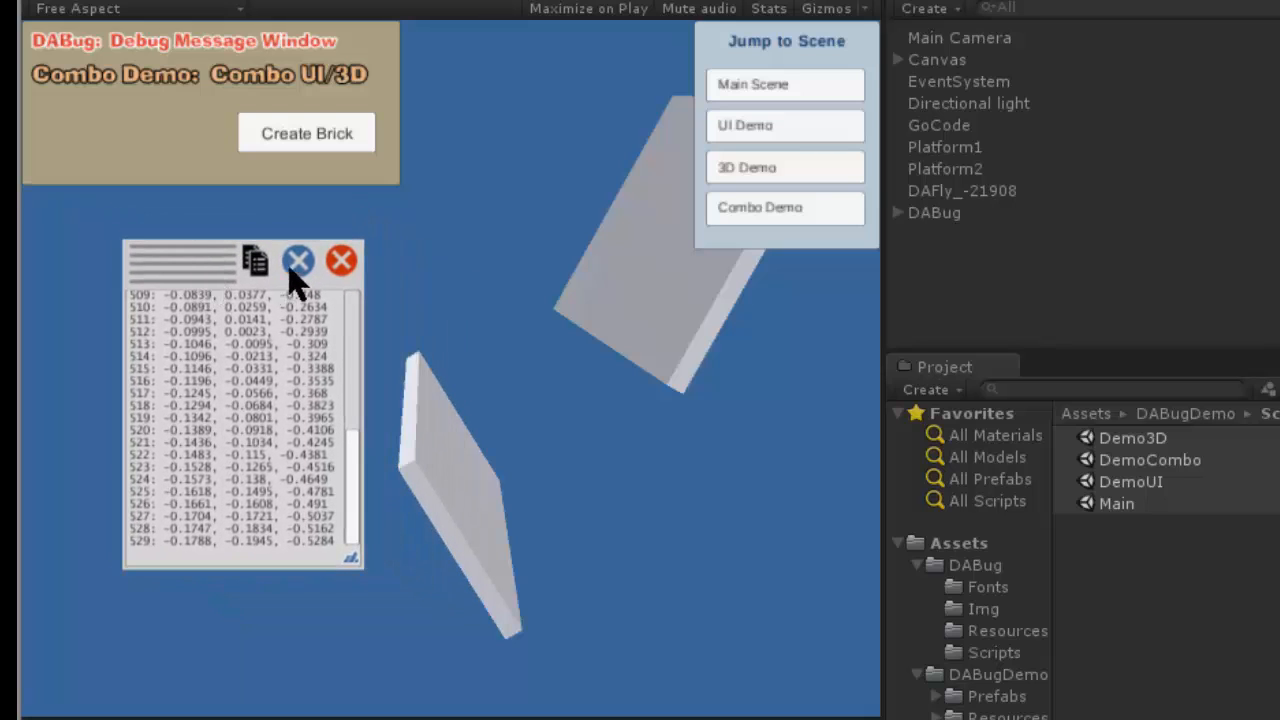
click(298, 262)
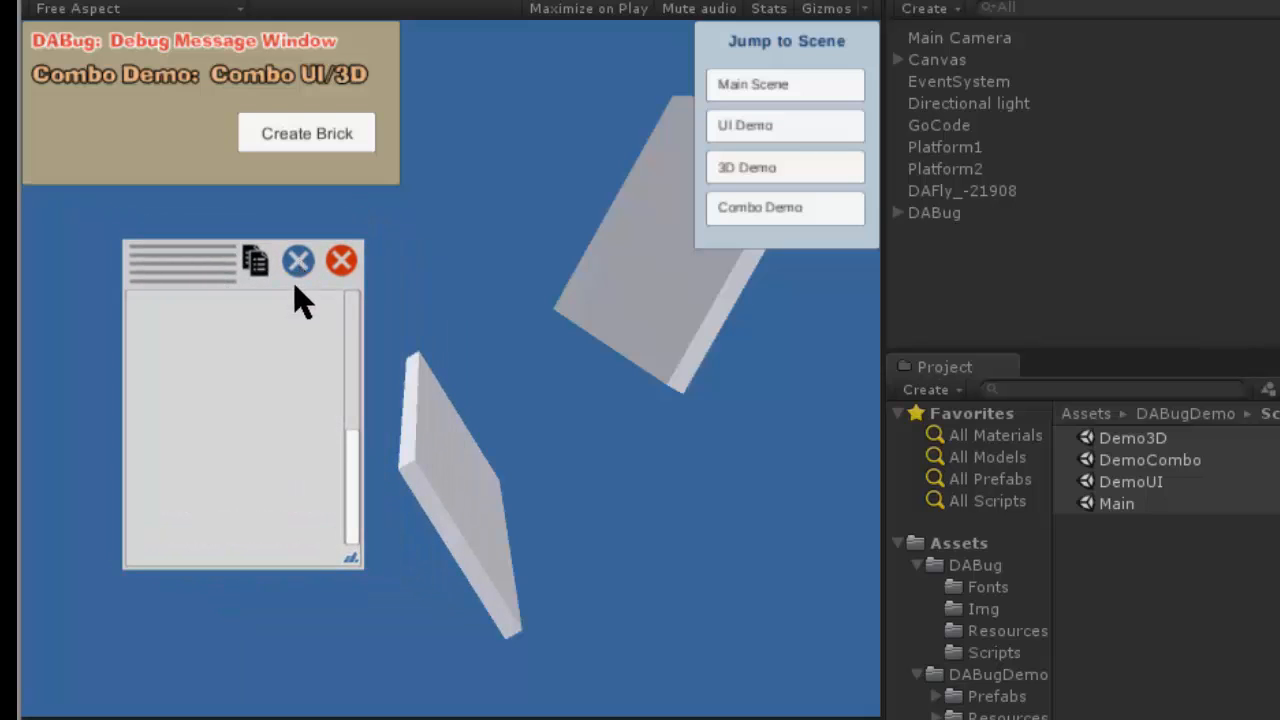
click(302, 257)
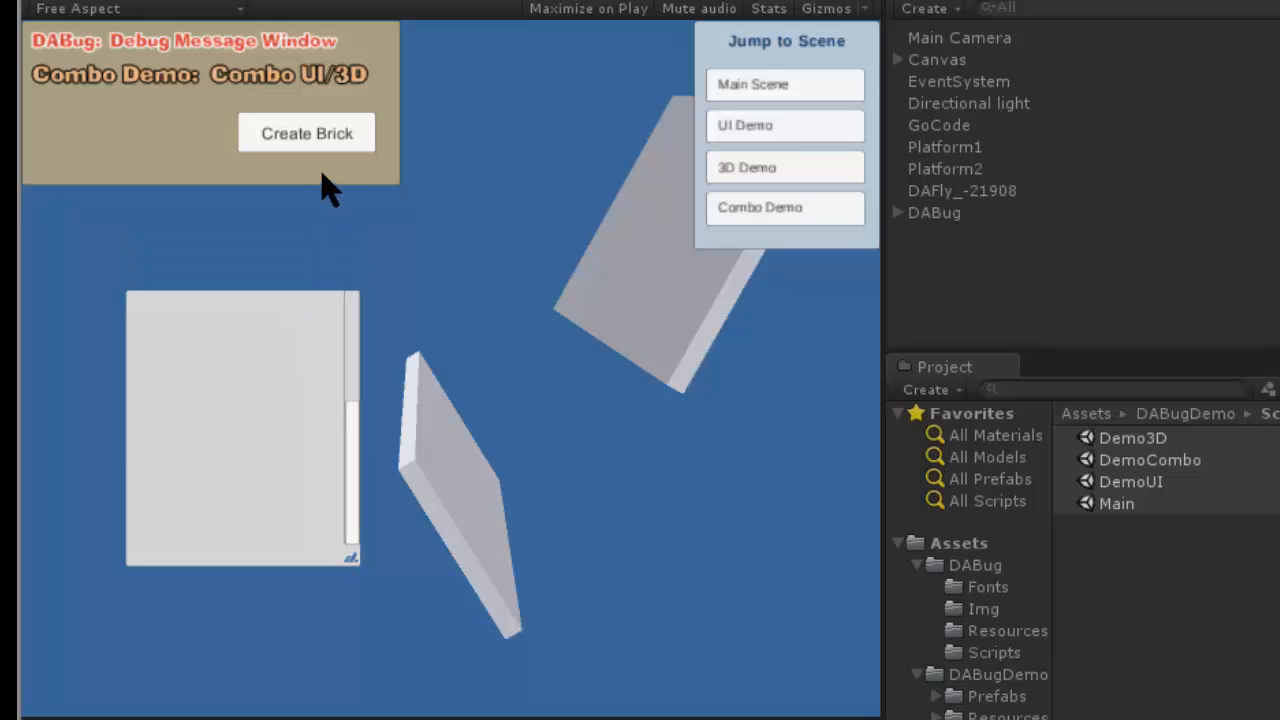
- Create a long series of bricks in the Combo Demo scene to log their positions and rotations in the message window
click(310, 137)
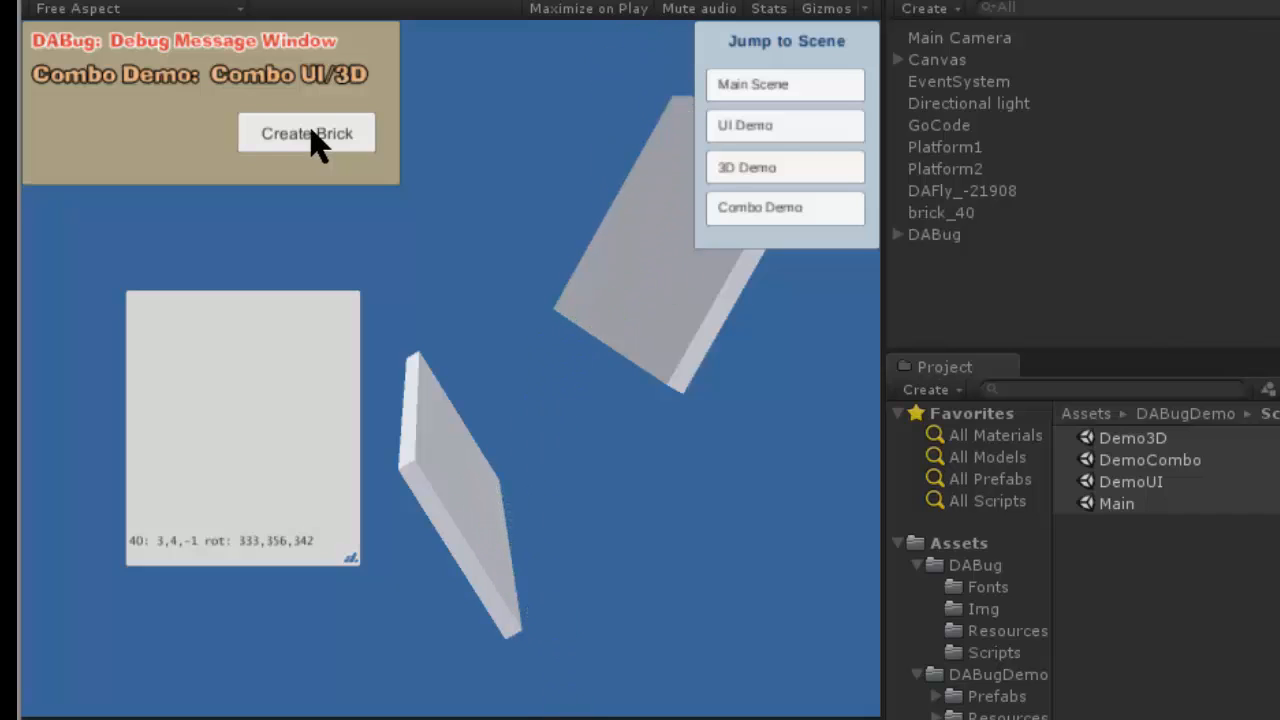
mouse_move(228, 433)
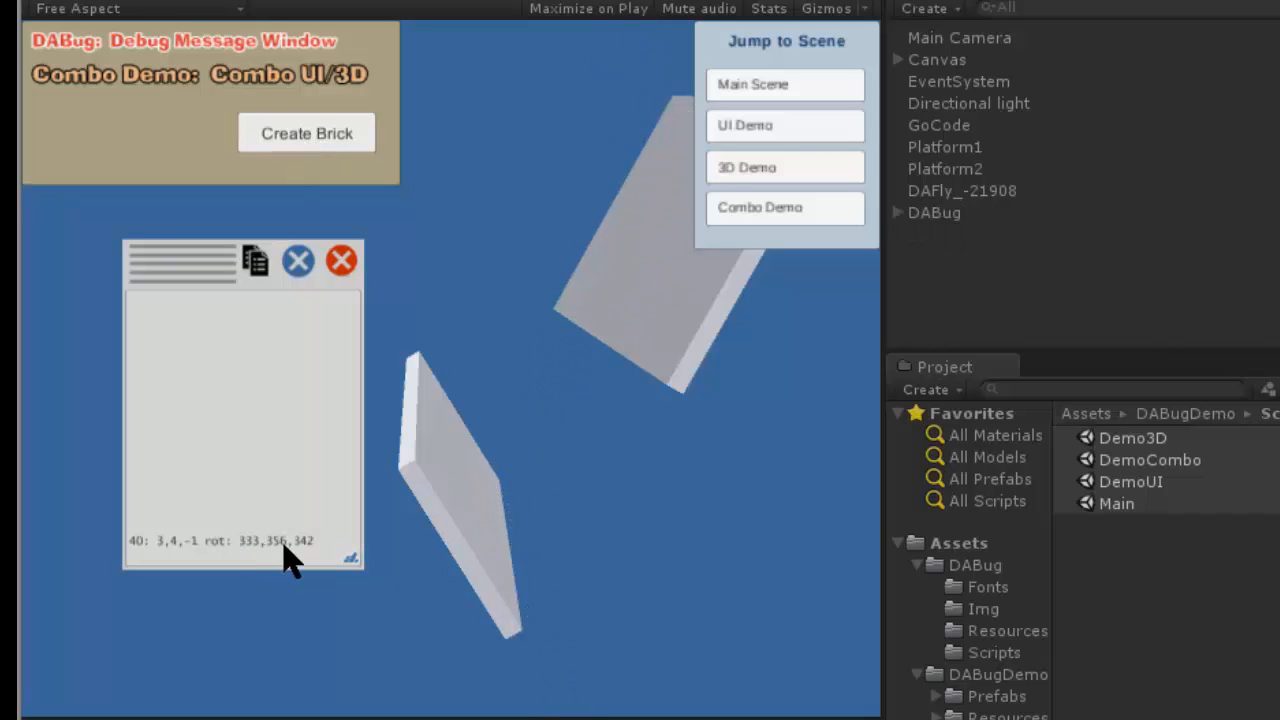
click(322, 132)
click(322, 132)
click(322, 132)
click(322, 132)
click(322, 132)
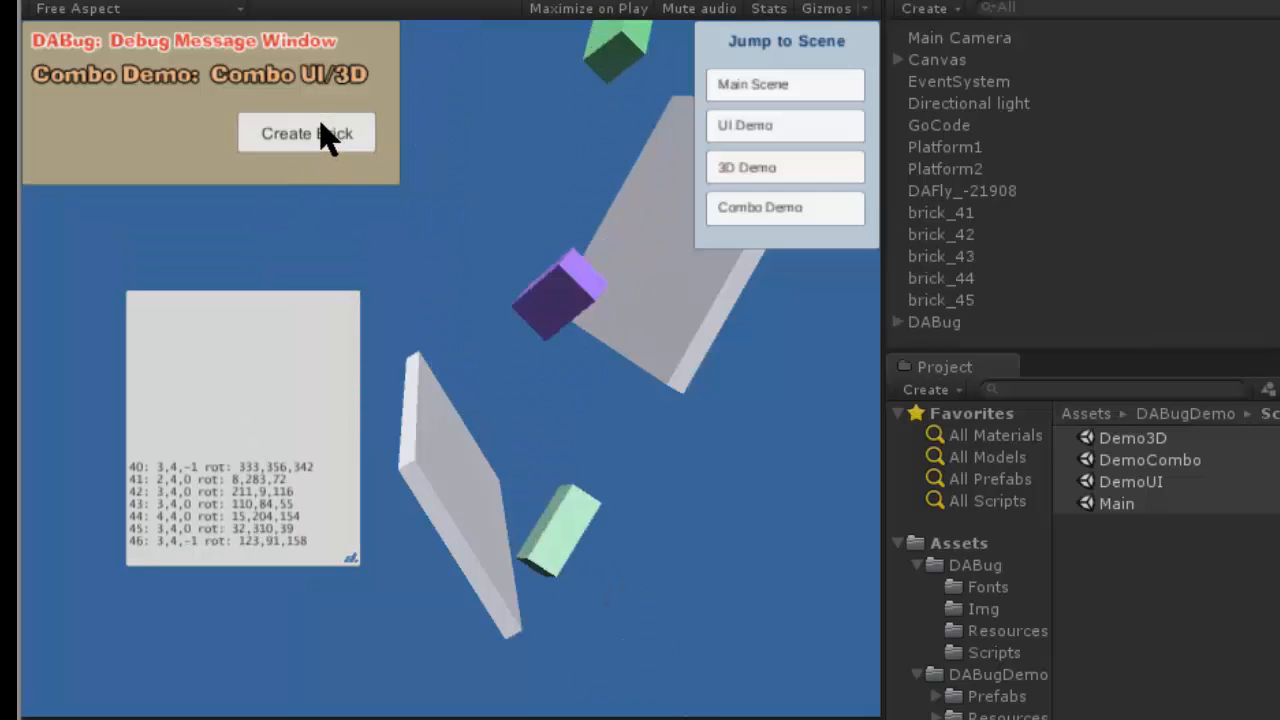
click(322, 132)
click(322, 132)
click(322, 132)
click(322, 132)
click(322, 132)
click(322, 132)
click(322, 132)
click(322, 132)
click(322, 132)
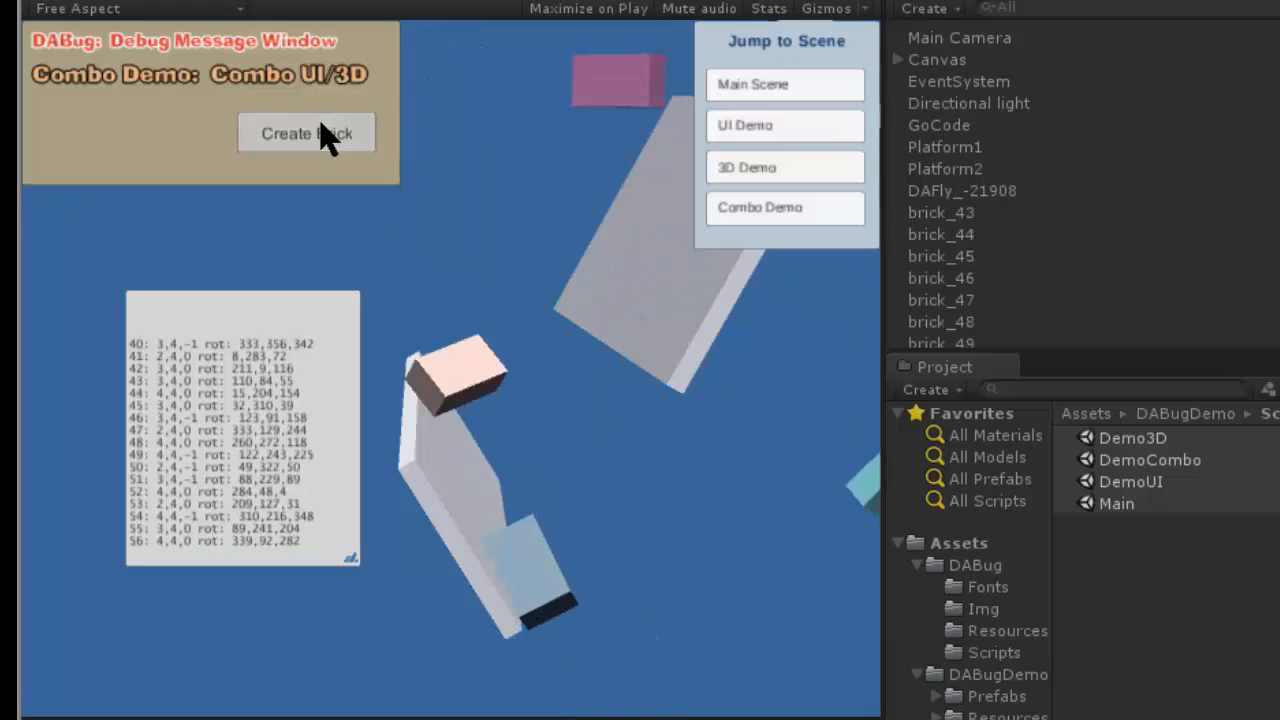
click(322, 132)
click(322, 132)
click(322, 132)
click(322, 132)
mouse_move(223, 349)
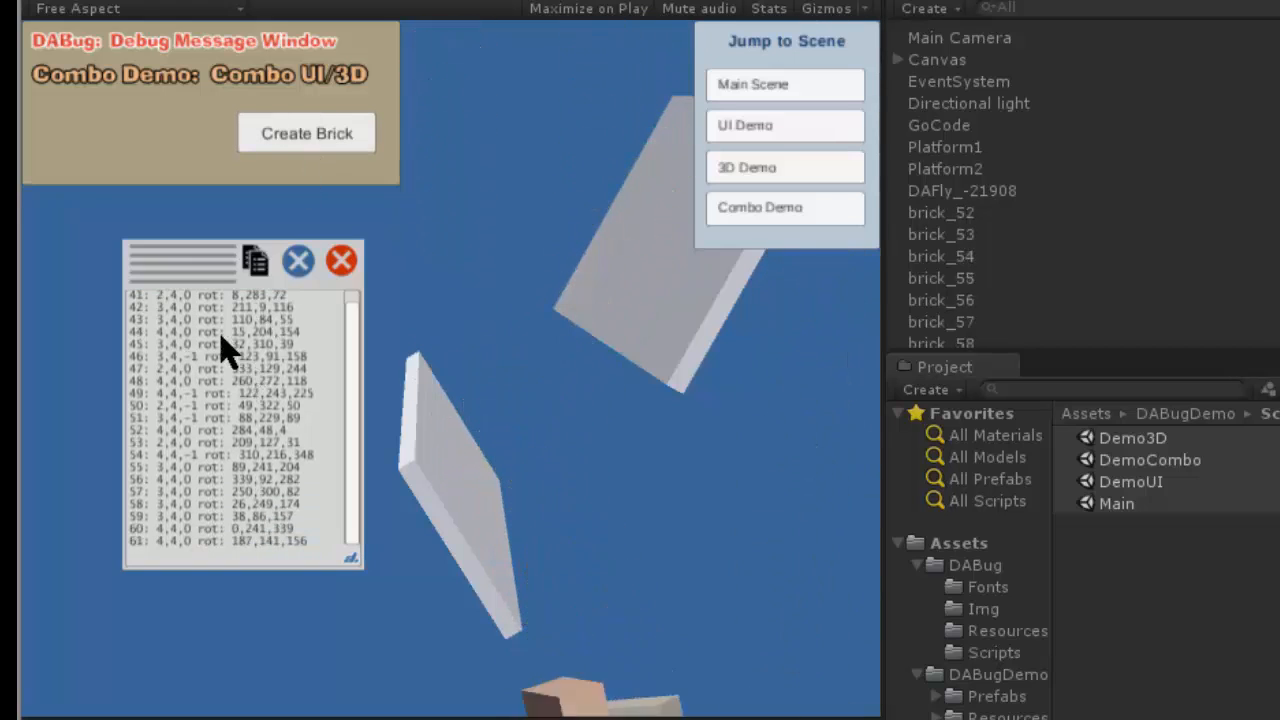
- Return to the Main Scene and move the message window off the Jump to Scene panel
mouse_move(195, 283)
mouse_down()
mouse_move(157, 294)
mouse_move(247, 284)
mouse_move(230, 262)
mouse_up()
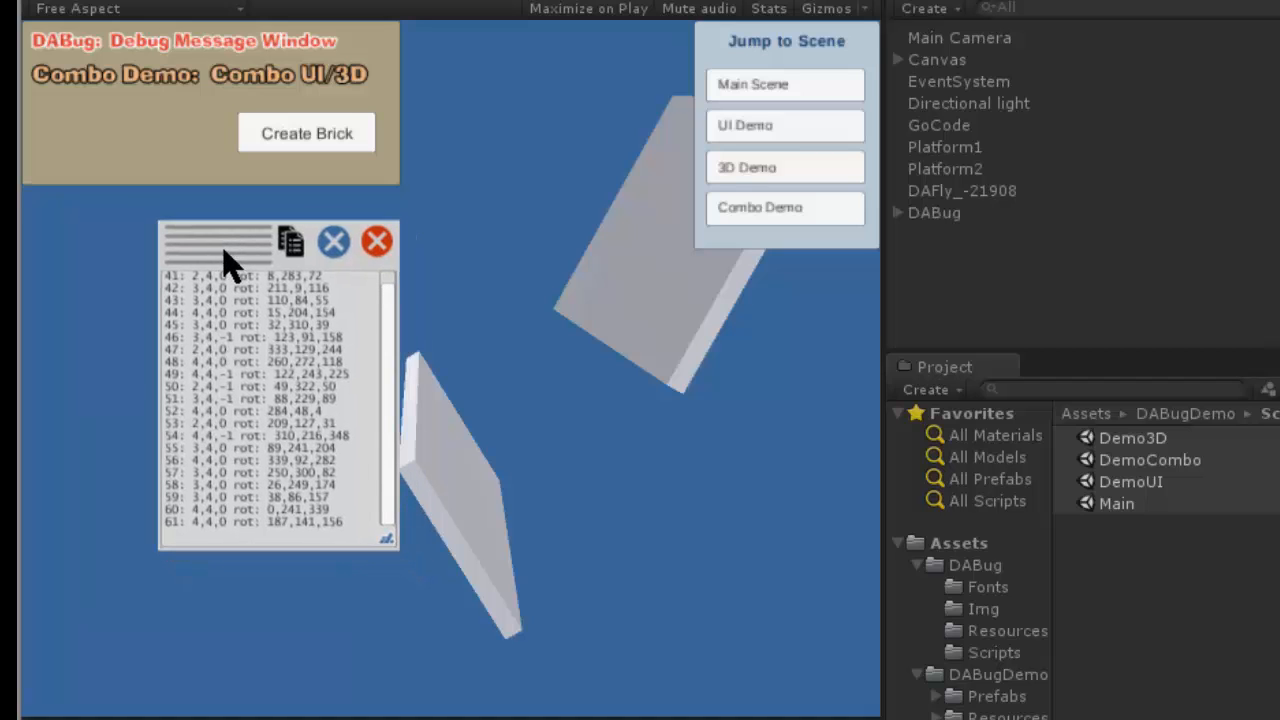
click(780, 90)
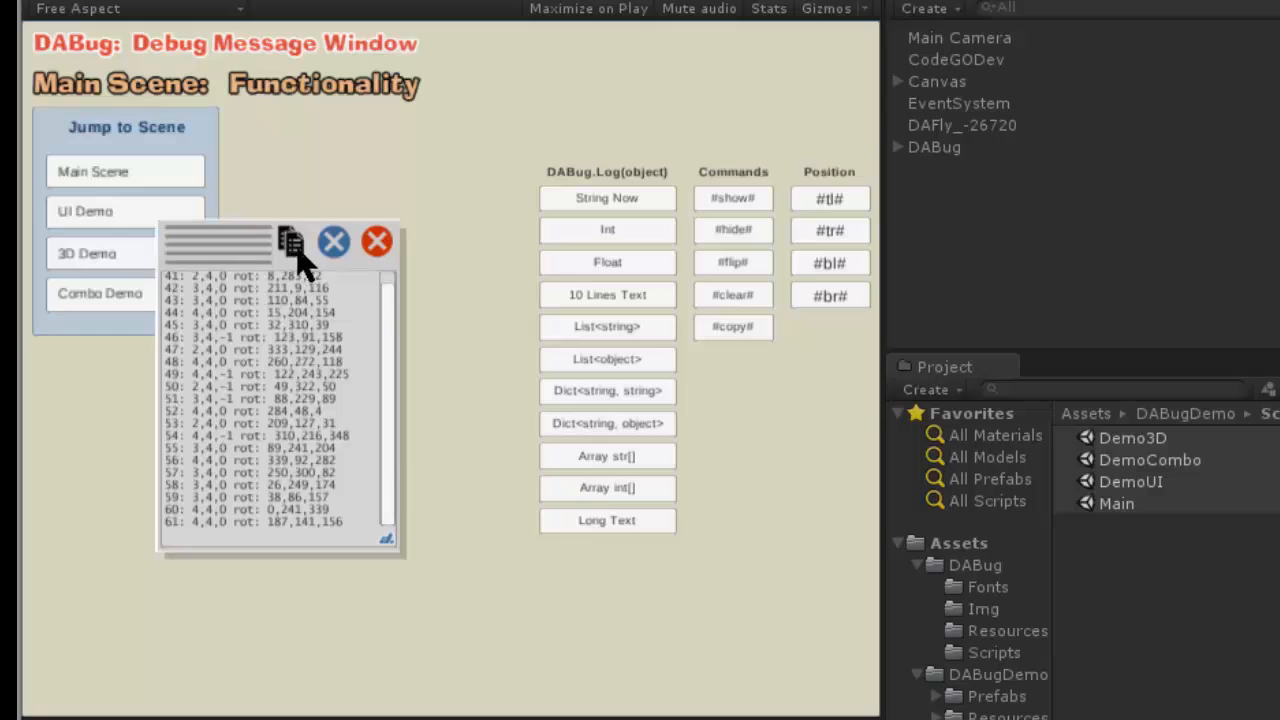
drag(255, 250, 351, 193)
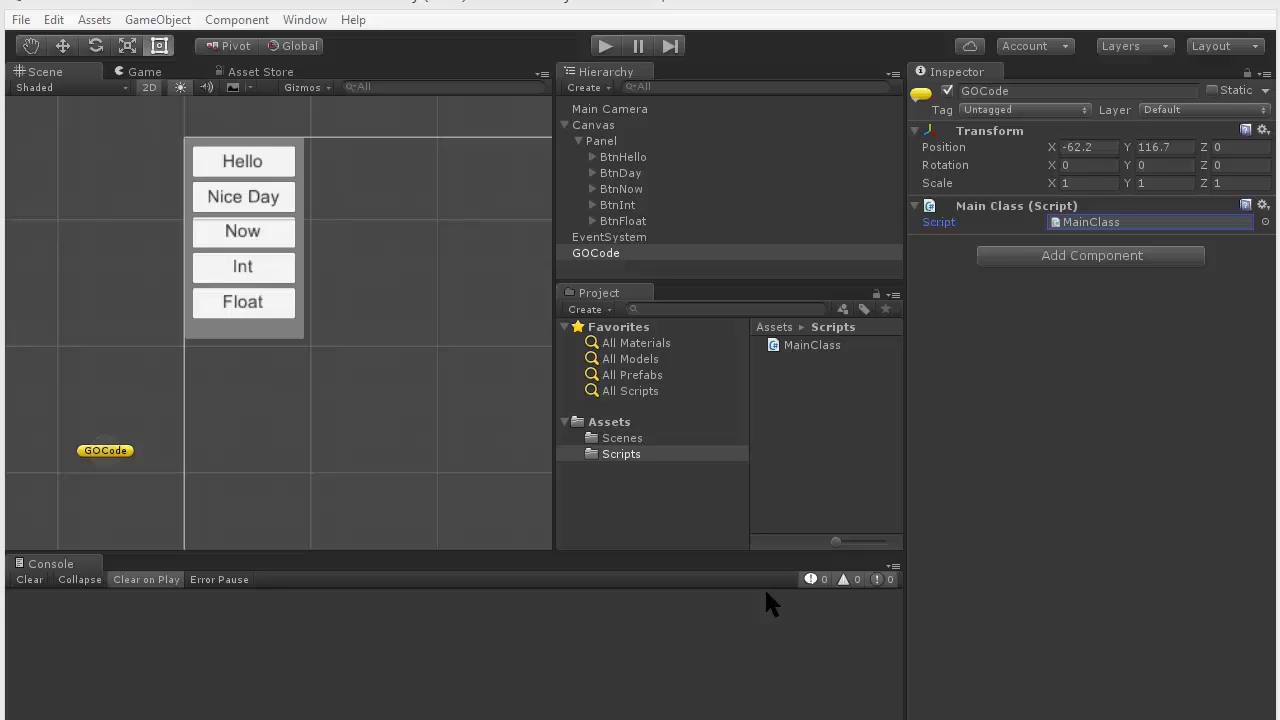
- Inspect the Panel and its button objects through BtnFloat, as well as the GOCode object and its script component
click(612, 141)
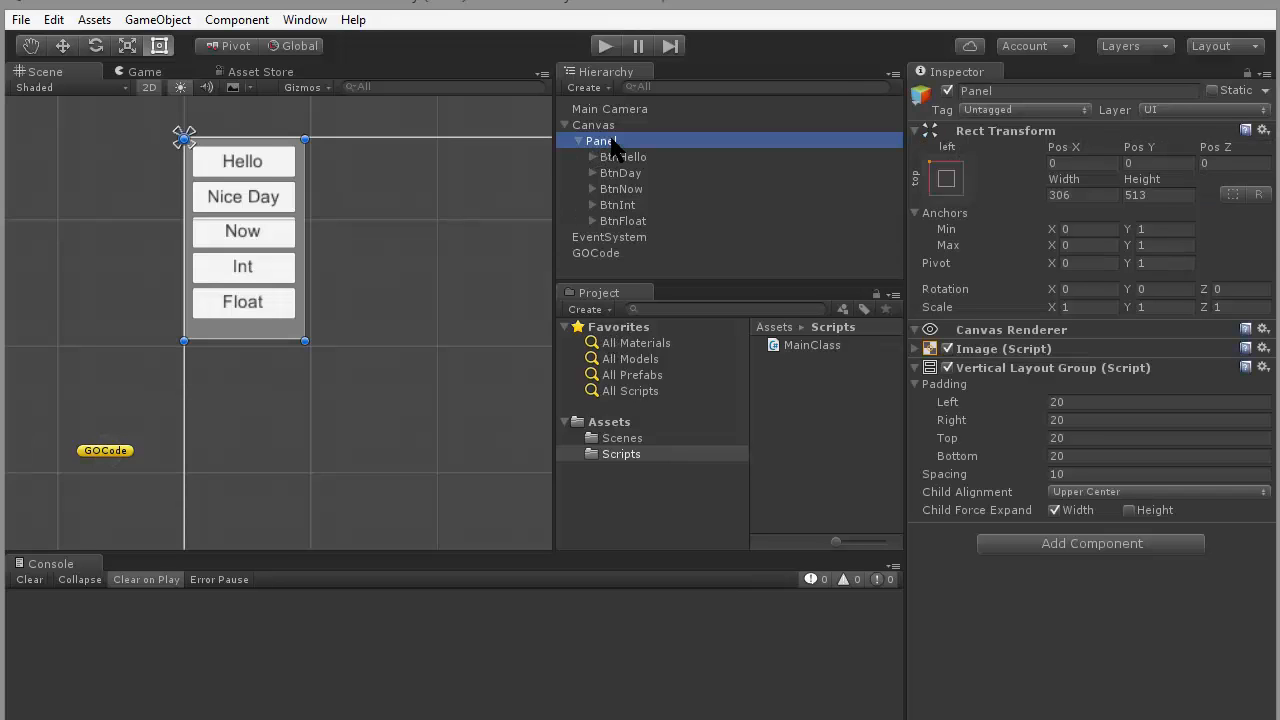
key(Down)
key(Down)
key(Down)
key(Down)
key(Down)
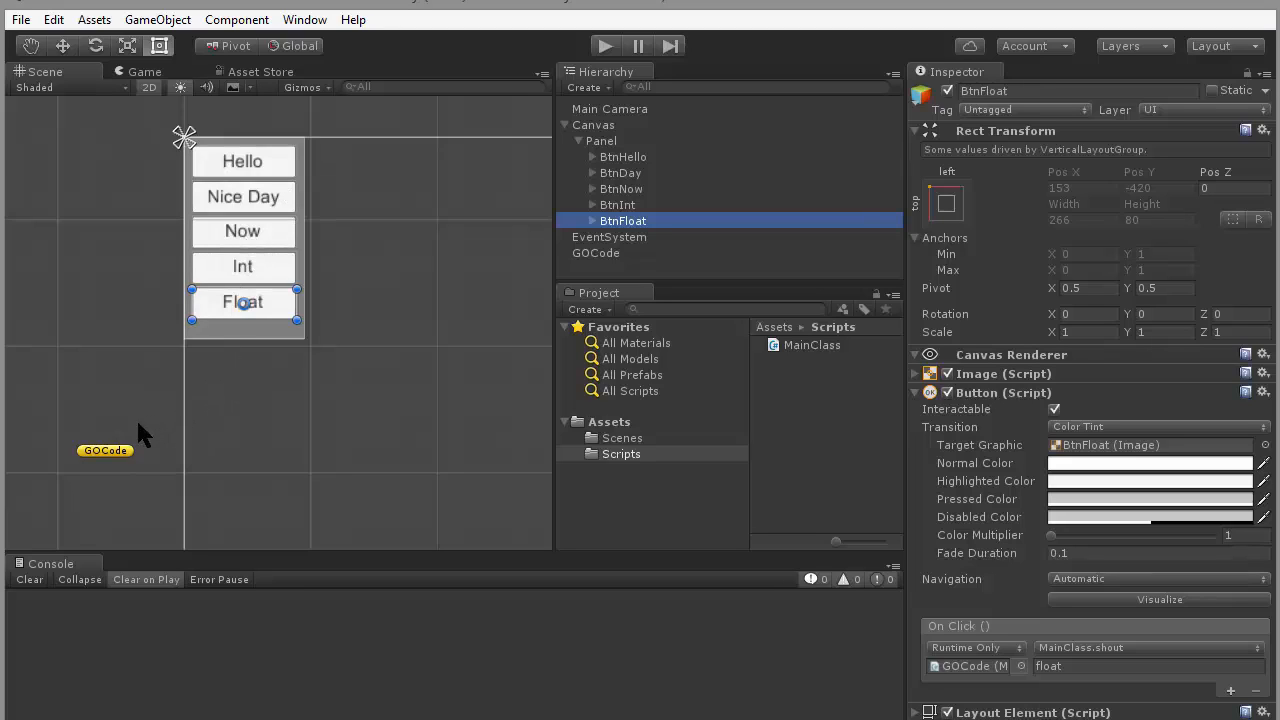
click(124, 450)
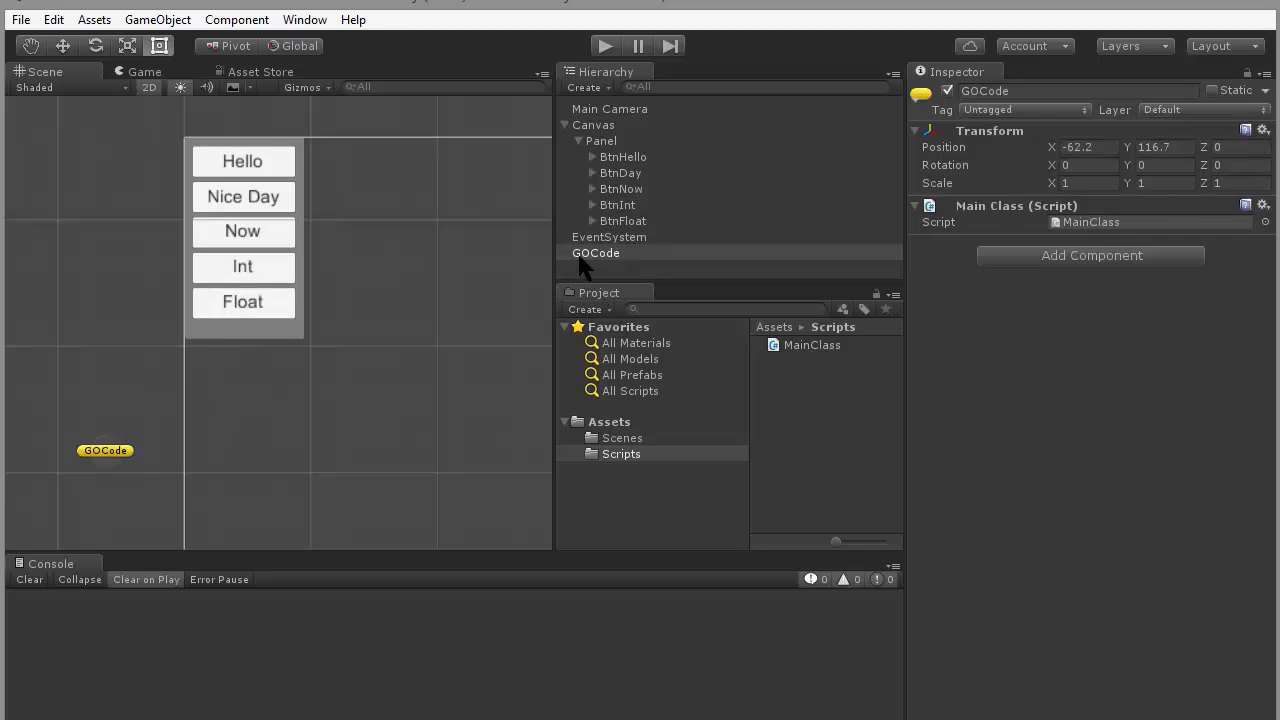
click(604, 253)
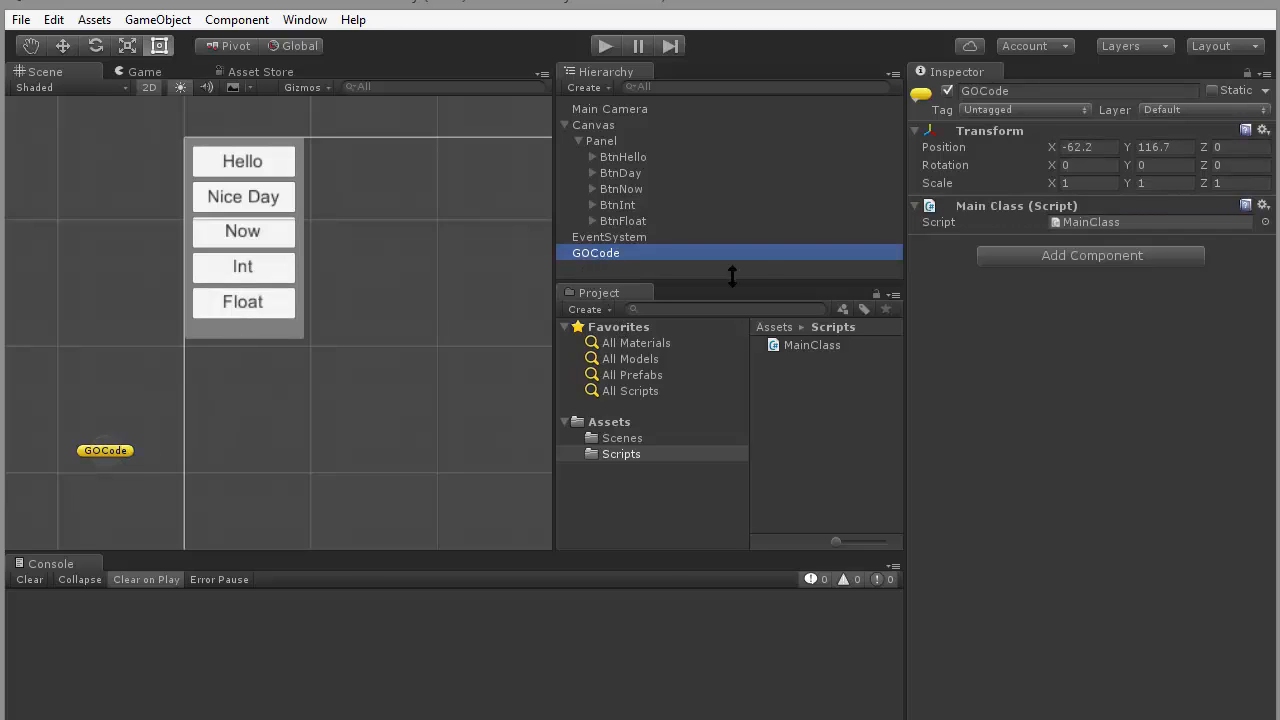
- Open the MainClass script in the code editor and highlight the shout method, its string my_word parameter and the Debug.Log(my_word) statement for review
click(1122, 224)
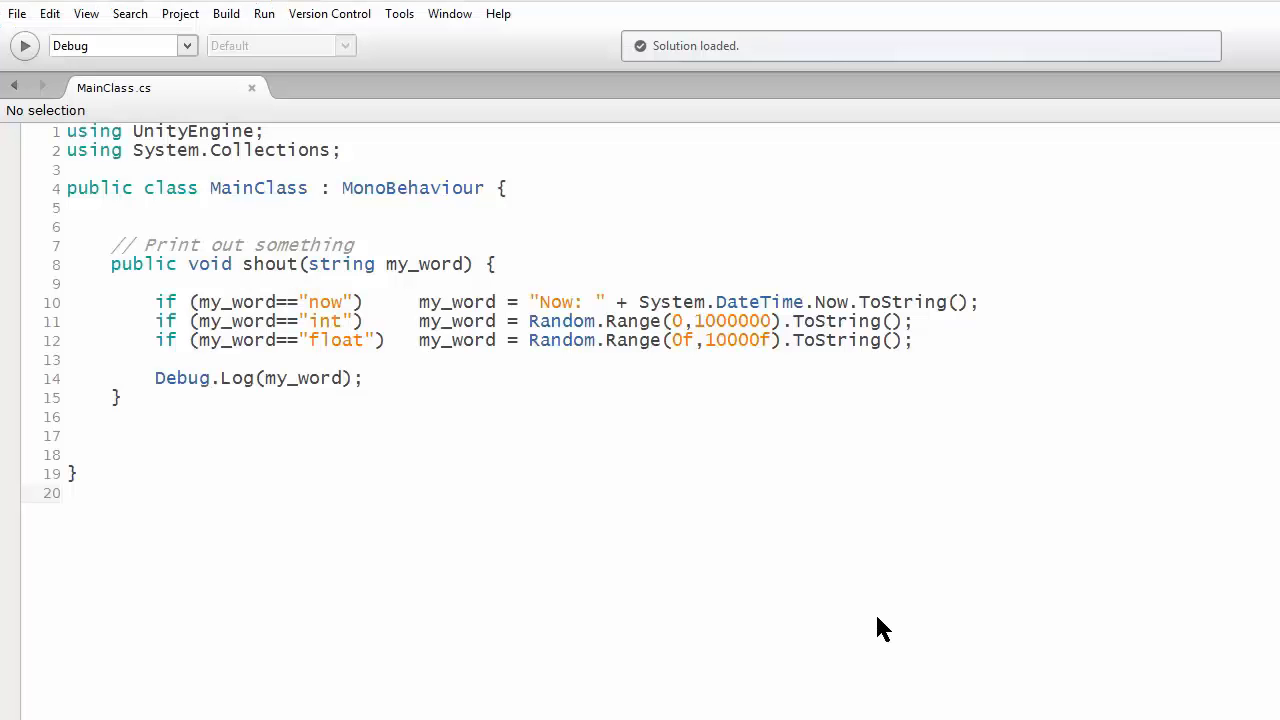
click(240, 263)
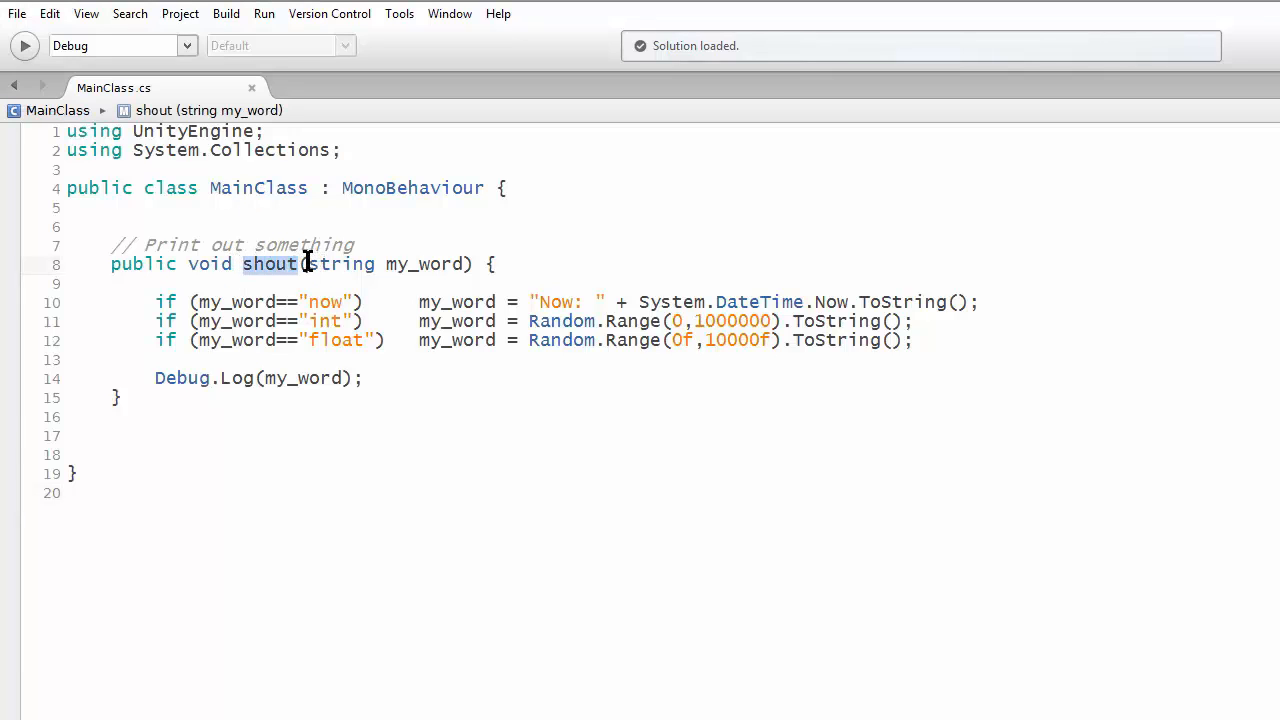
drag(306, 264, 463, 260)
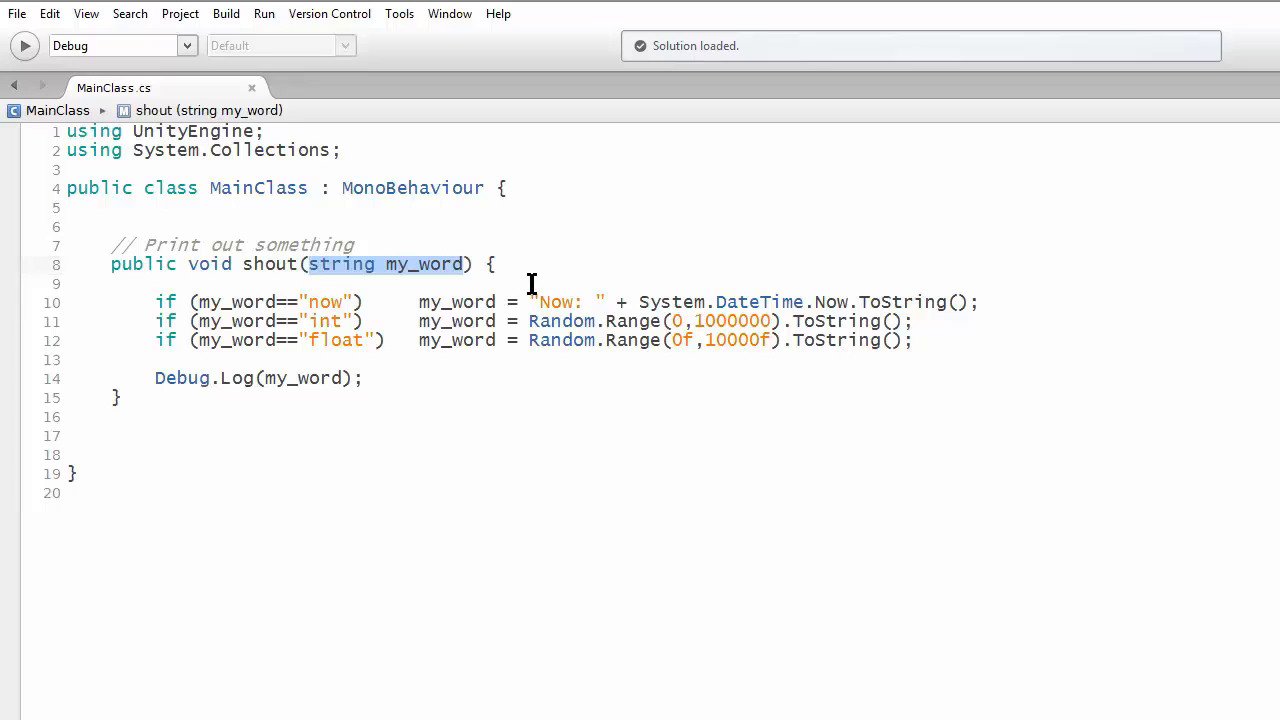
click(493, 265)
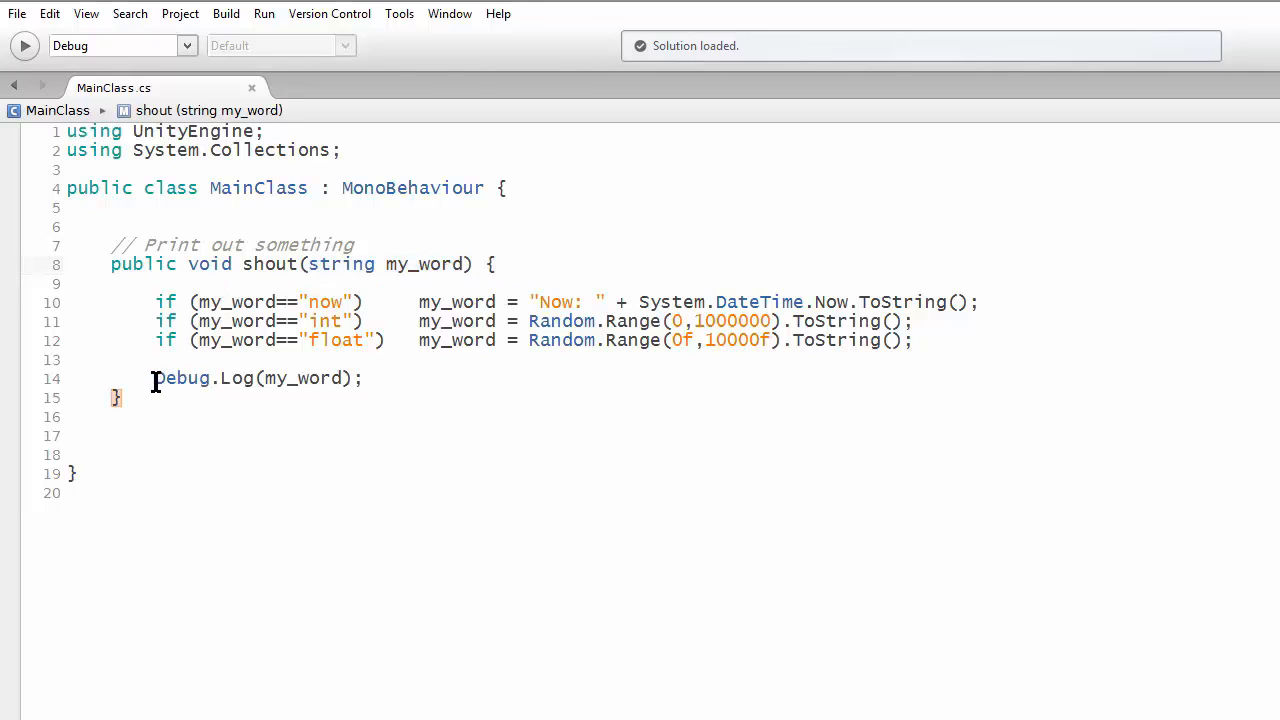
drag(150, 378, 396, 380)
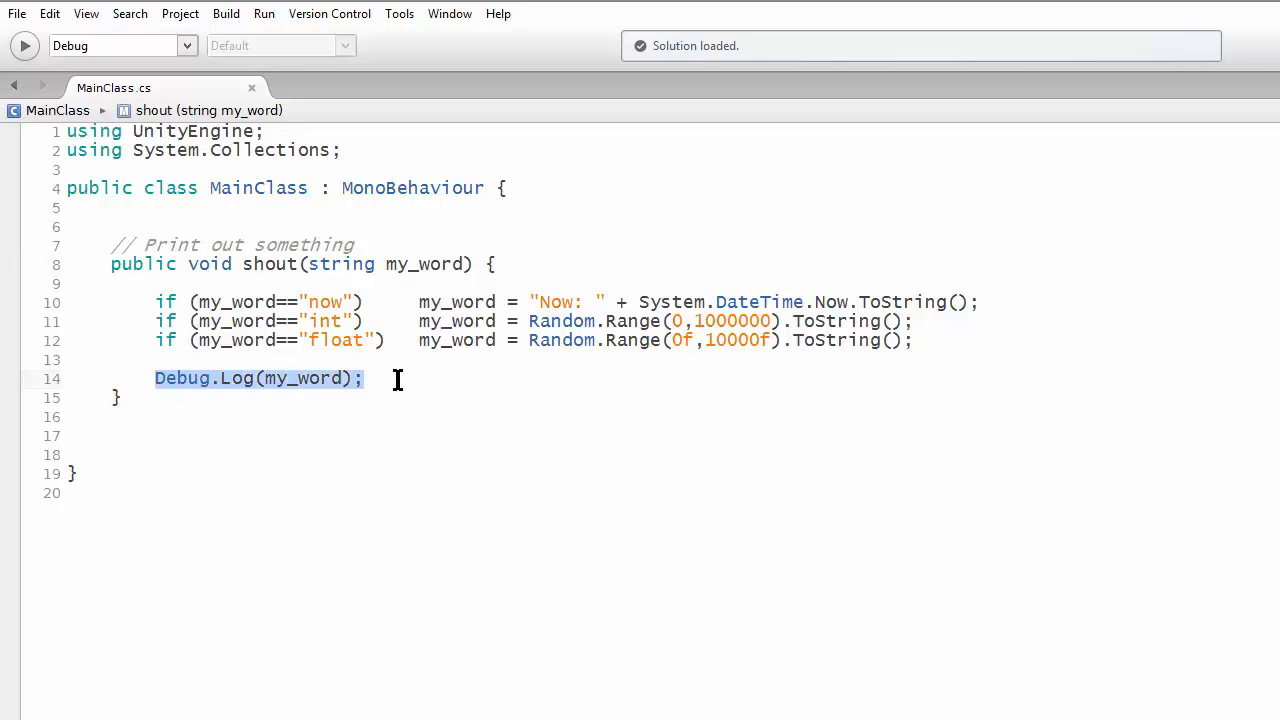
click(397, 380)
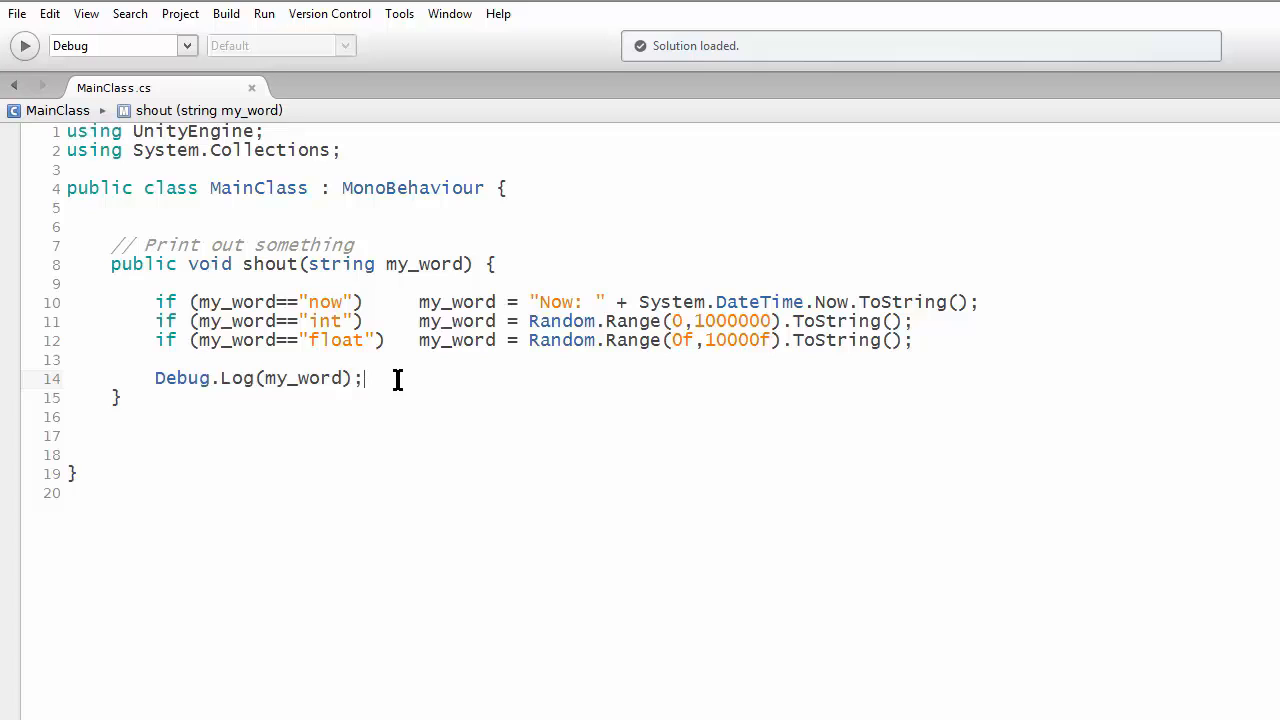
- Highlight the "now", "int" and "float" conditions with their my_word assignments, plus the Debug.Log(my_word) line, to review the shout method
drag(157, 378, 369, 378)
click(377, 301)
drag(532, 302, 980, 306)
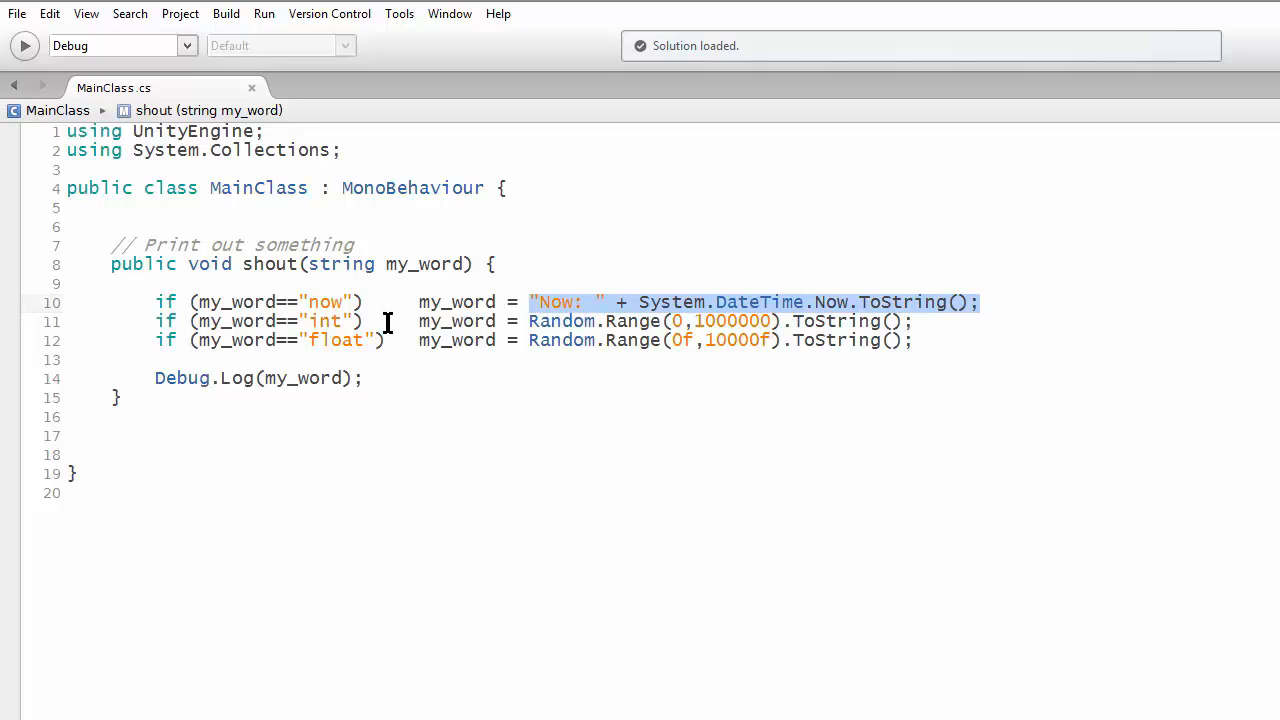
double_click(327, 321)
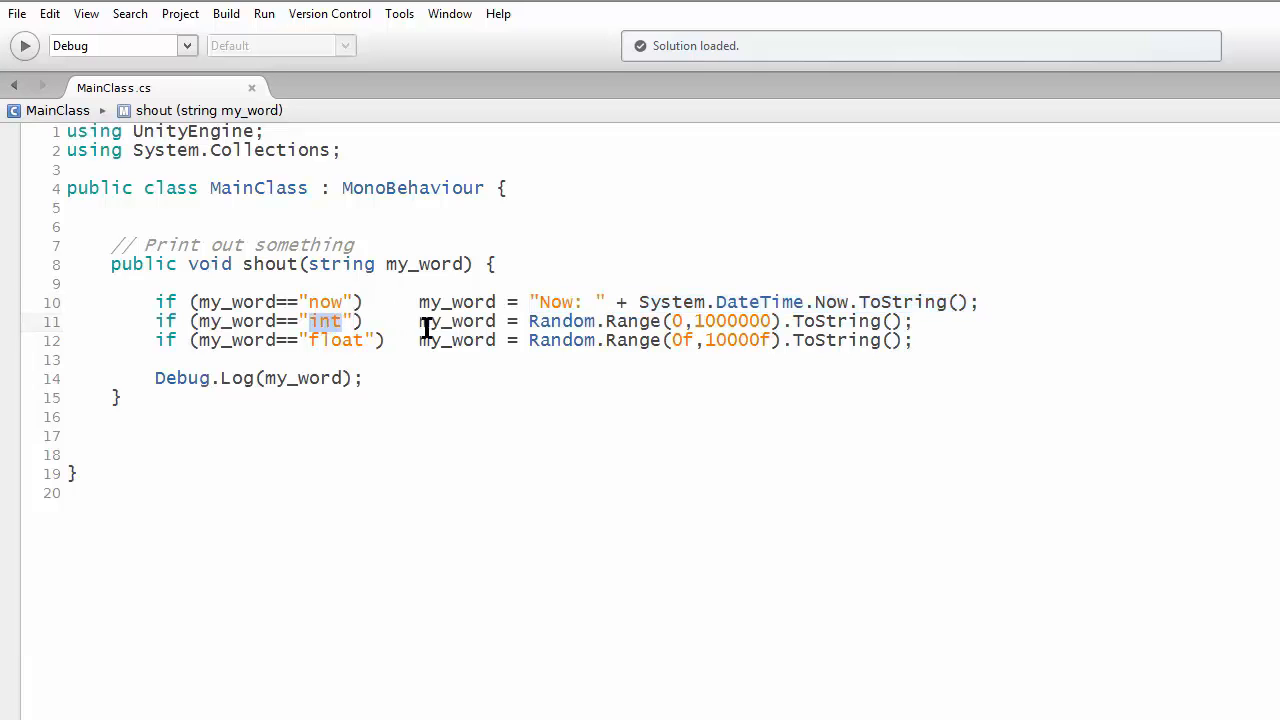
drag(528, 321, 932, 330)
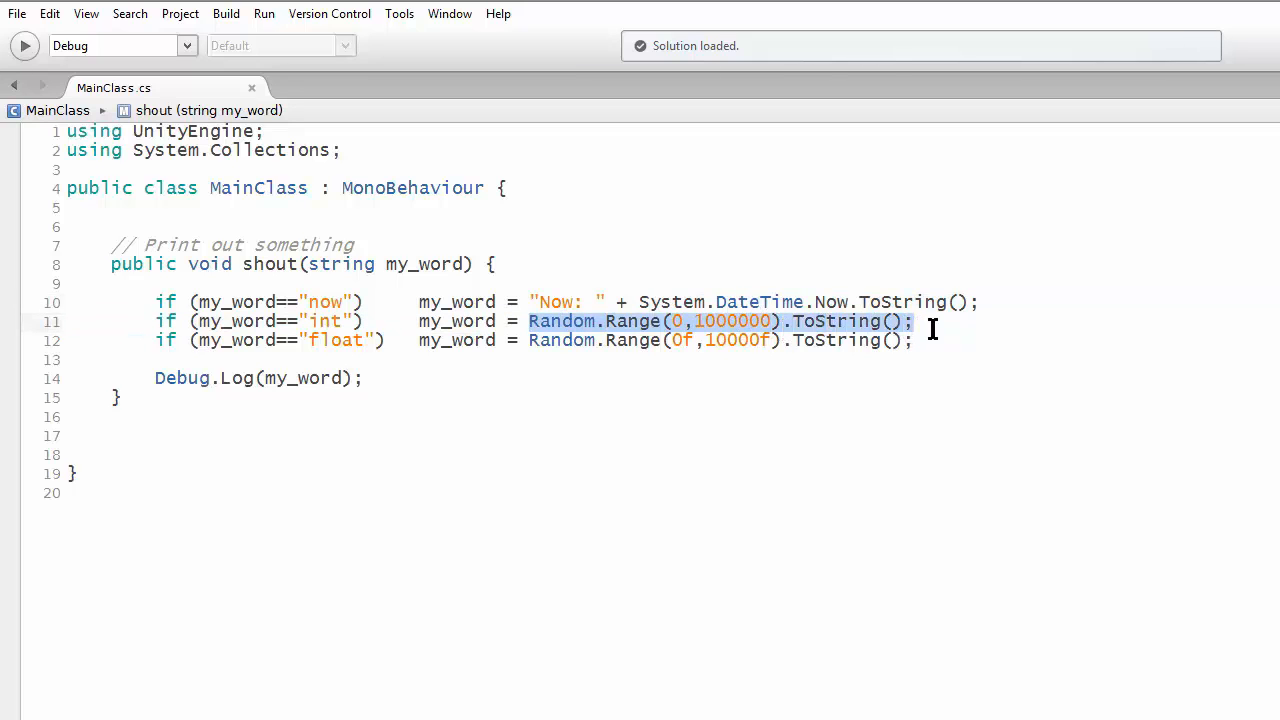
double_click(340, 340)
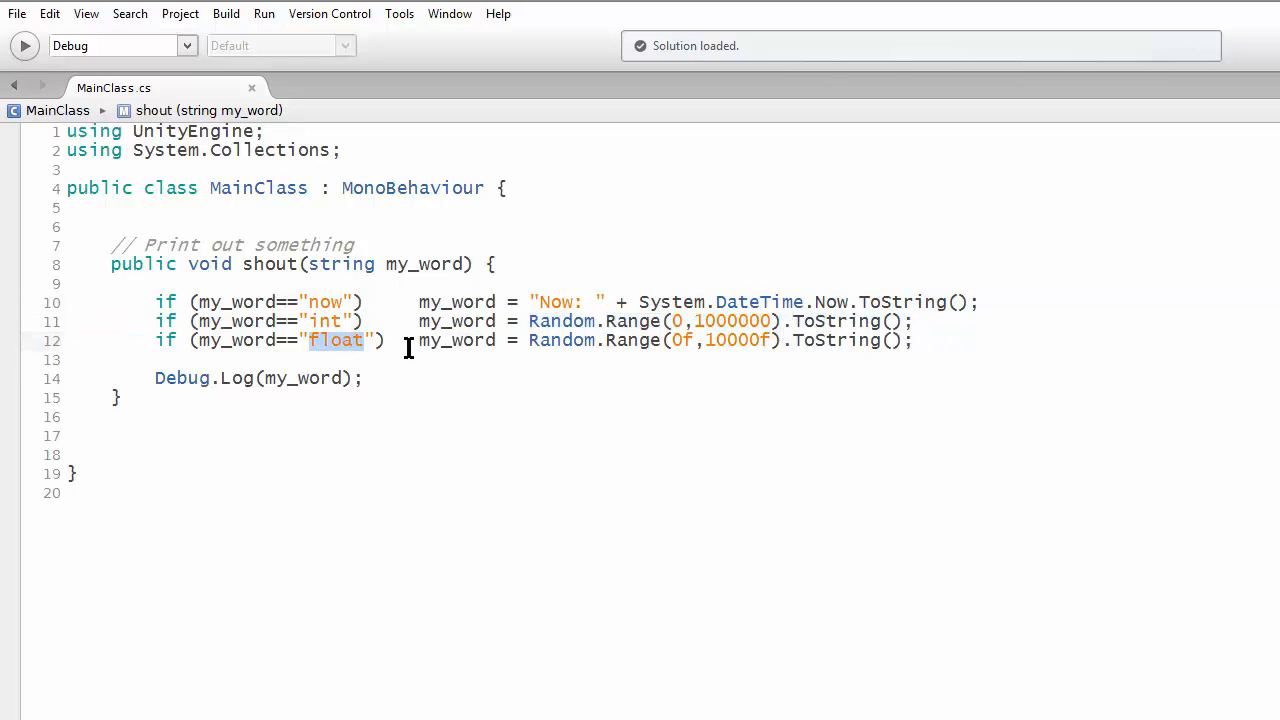
drag(416, 340, 913, 340)
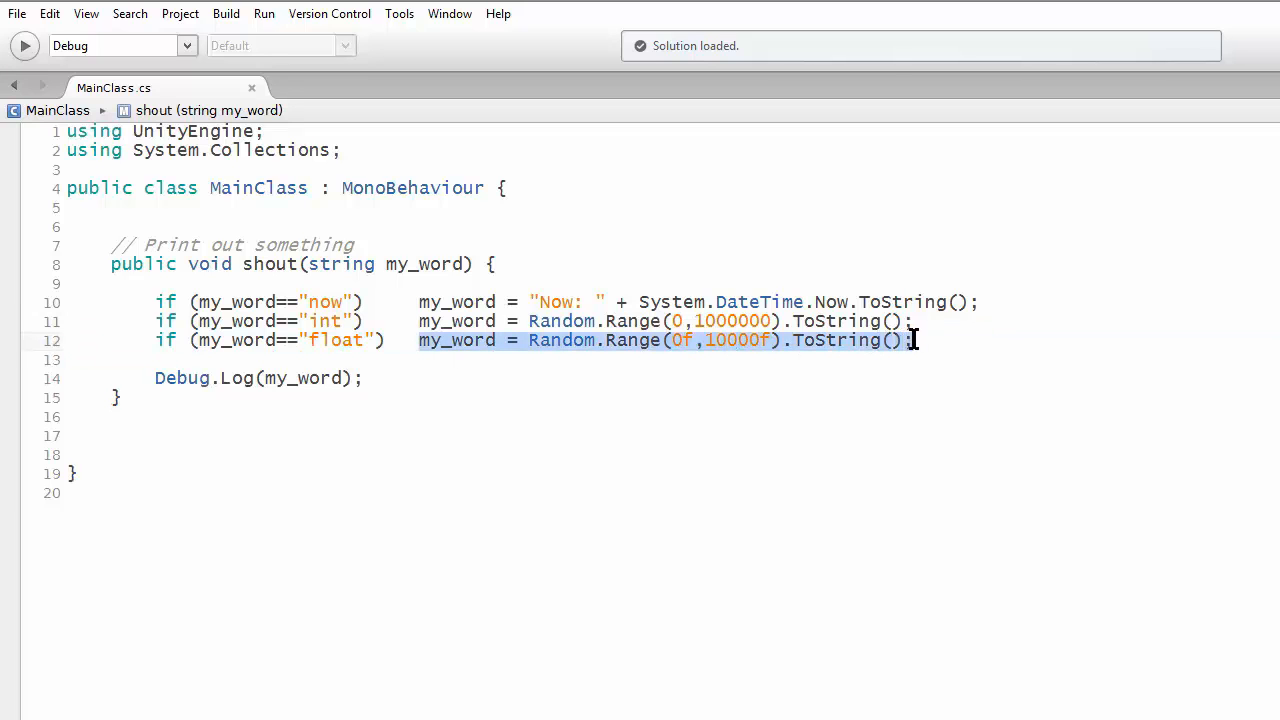
click(366, 380)
drag(158, 384, 358, 372)
click(373, 377)
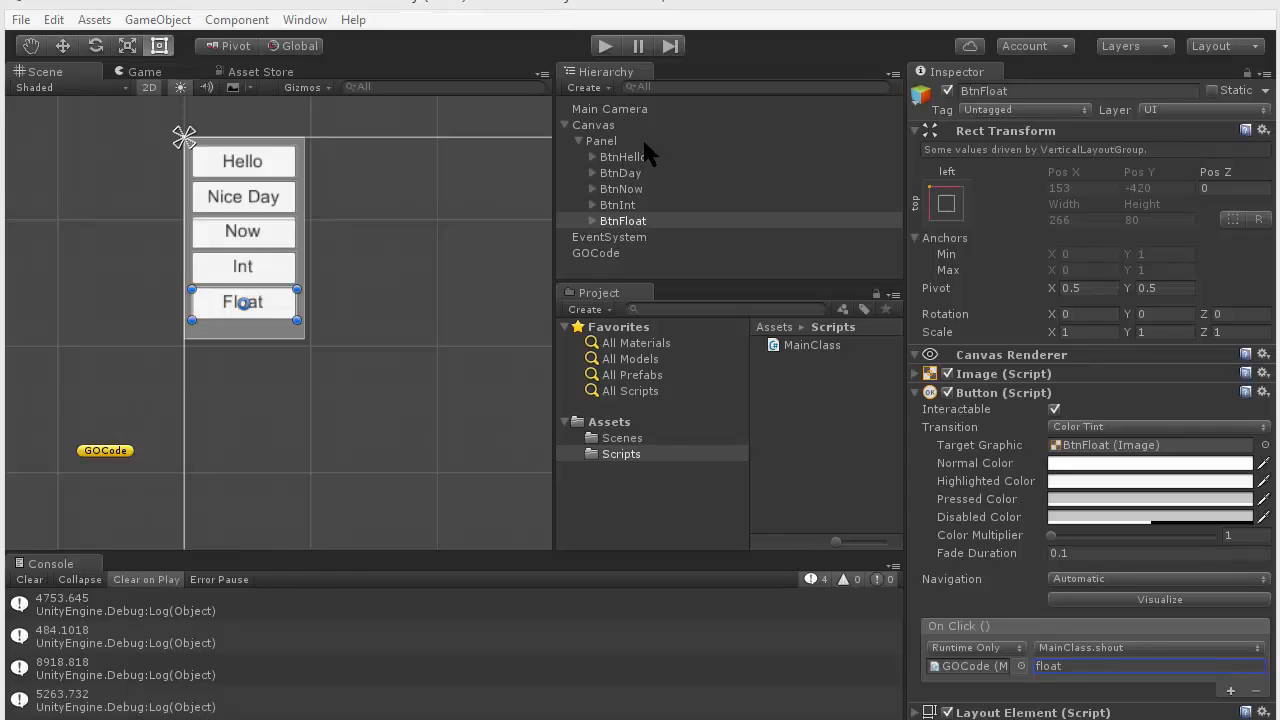
- Inspect the On Click string argument passed to MainClass.shout for BtnHello, BtnDay, BtnNow, BtnInt and BtnFloat
click(626, 157)
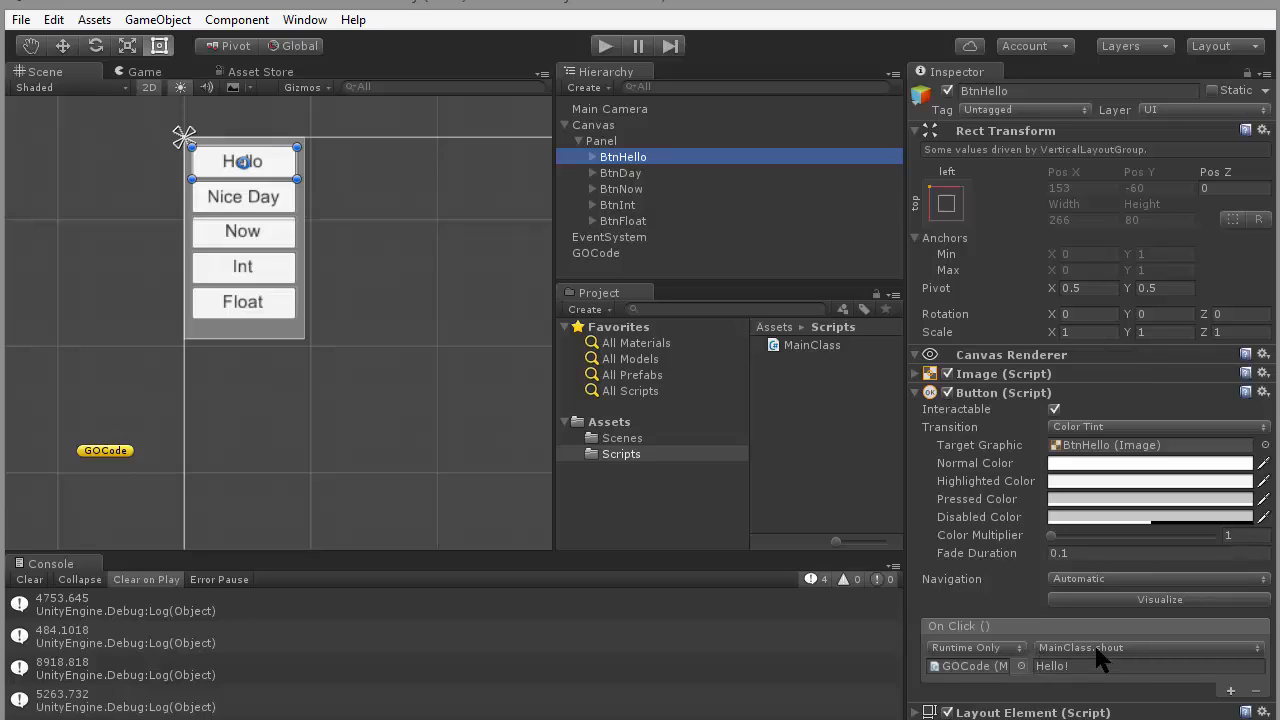
click(1121, 669)
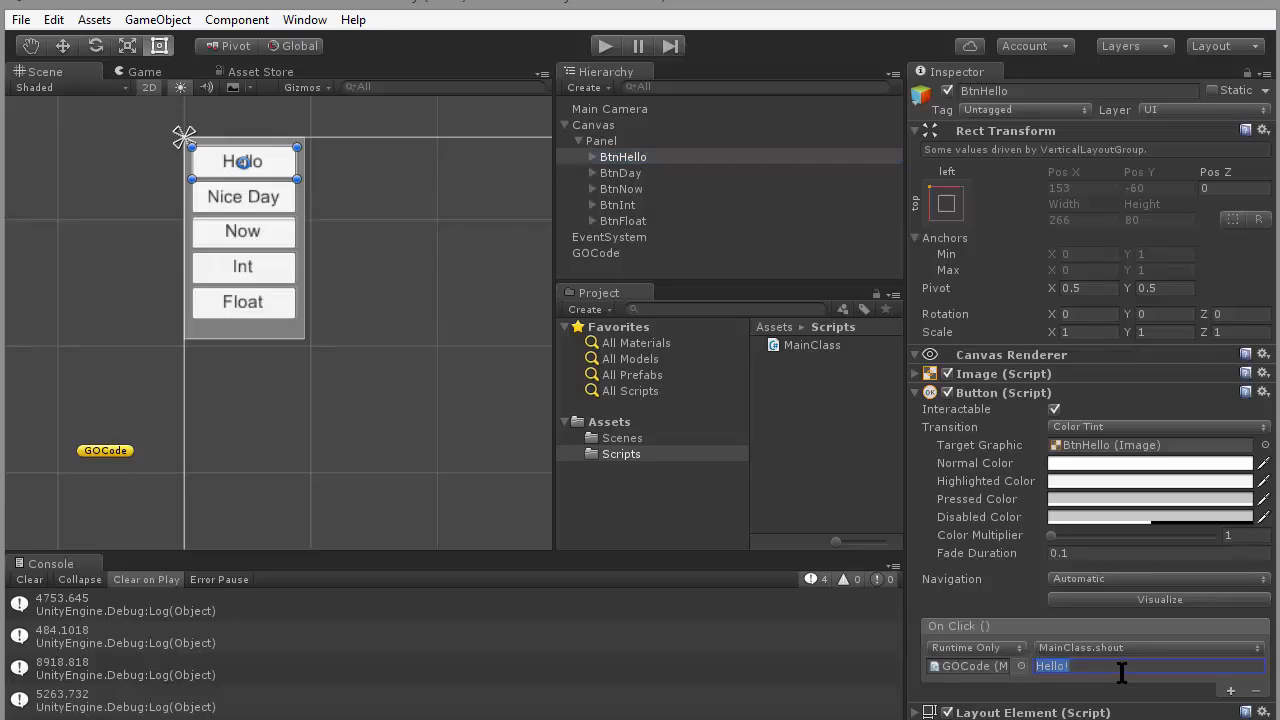
click(636, 176)
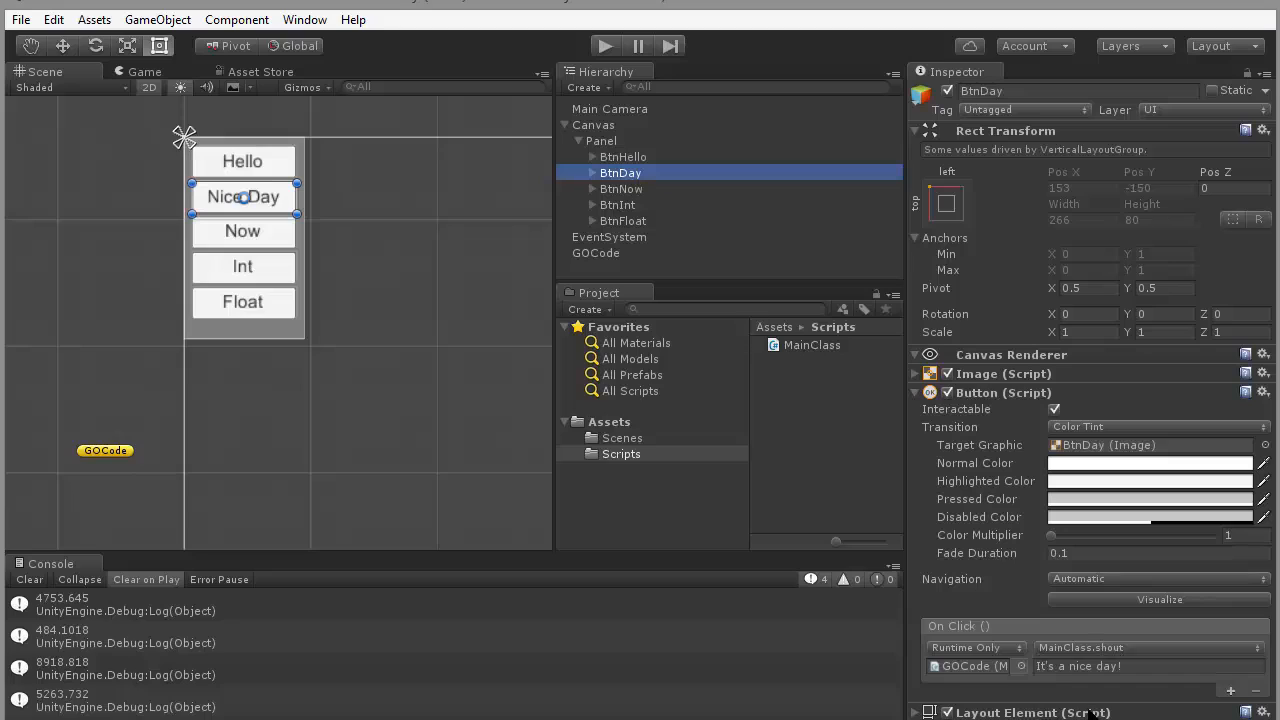
click(1163, 665)
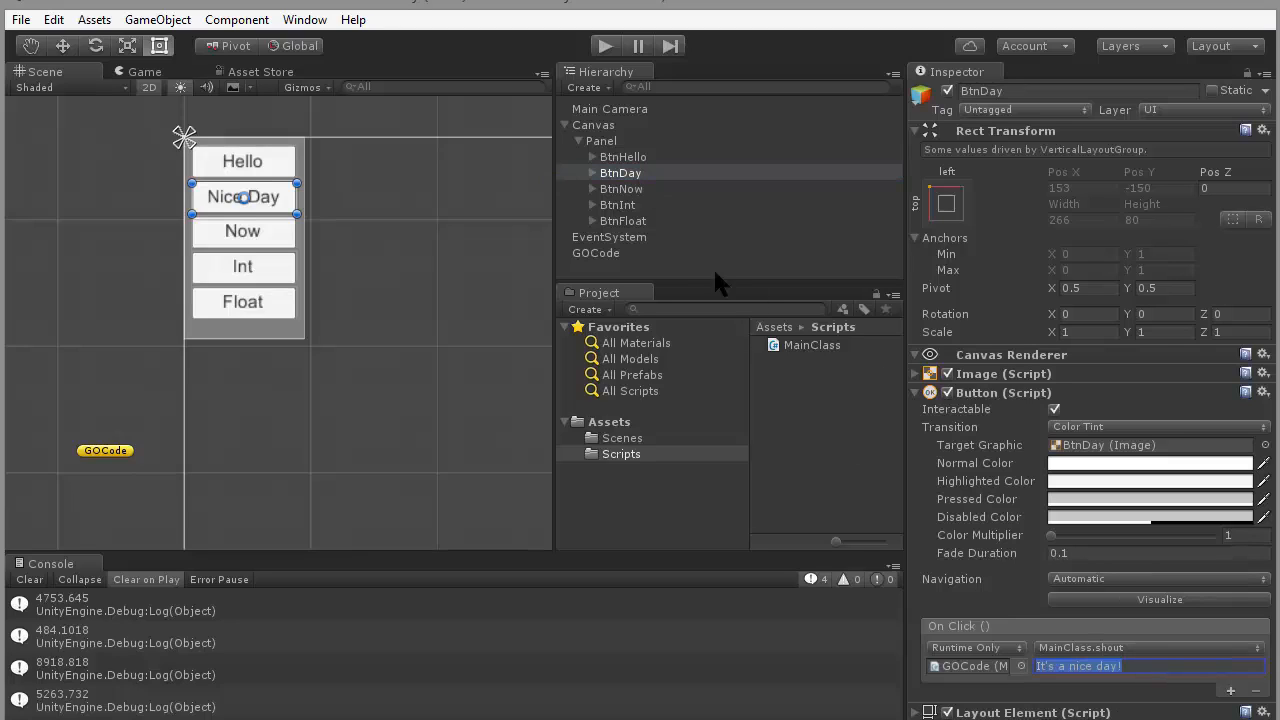
click(632, 189)
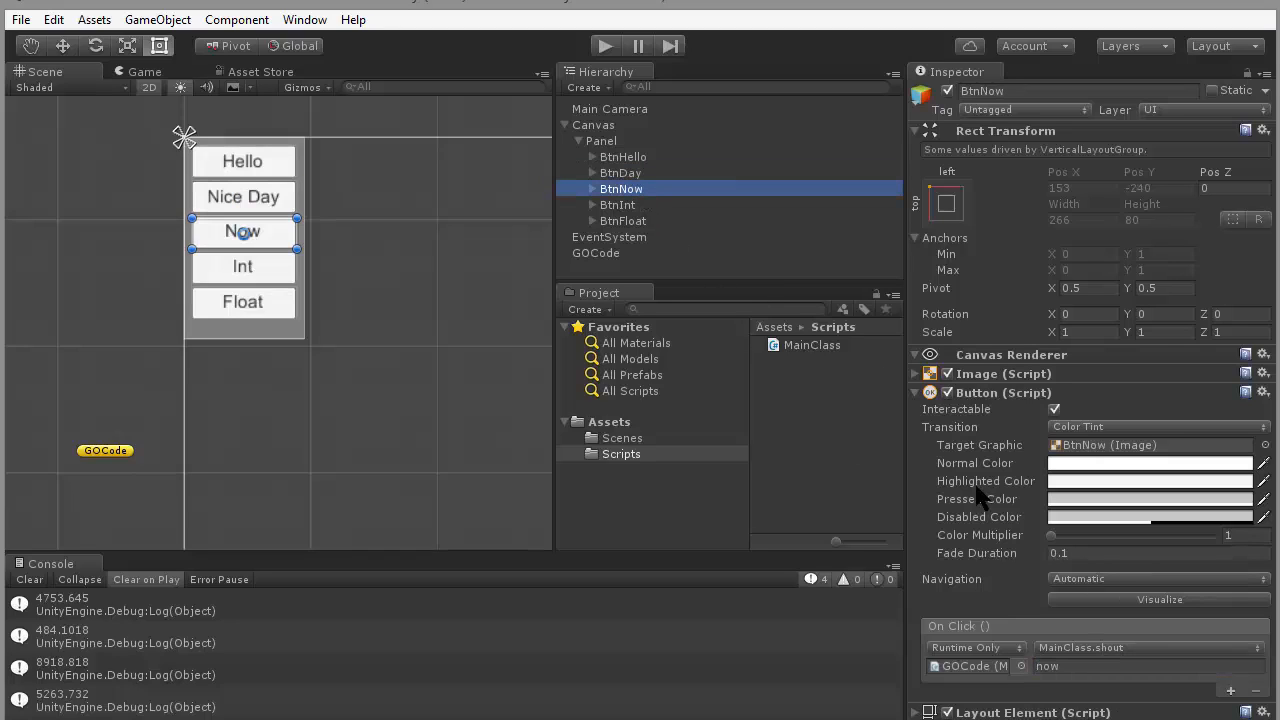
click(1072, 665)
click(640, 205)
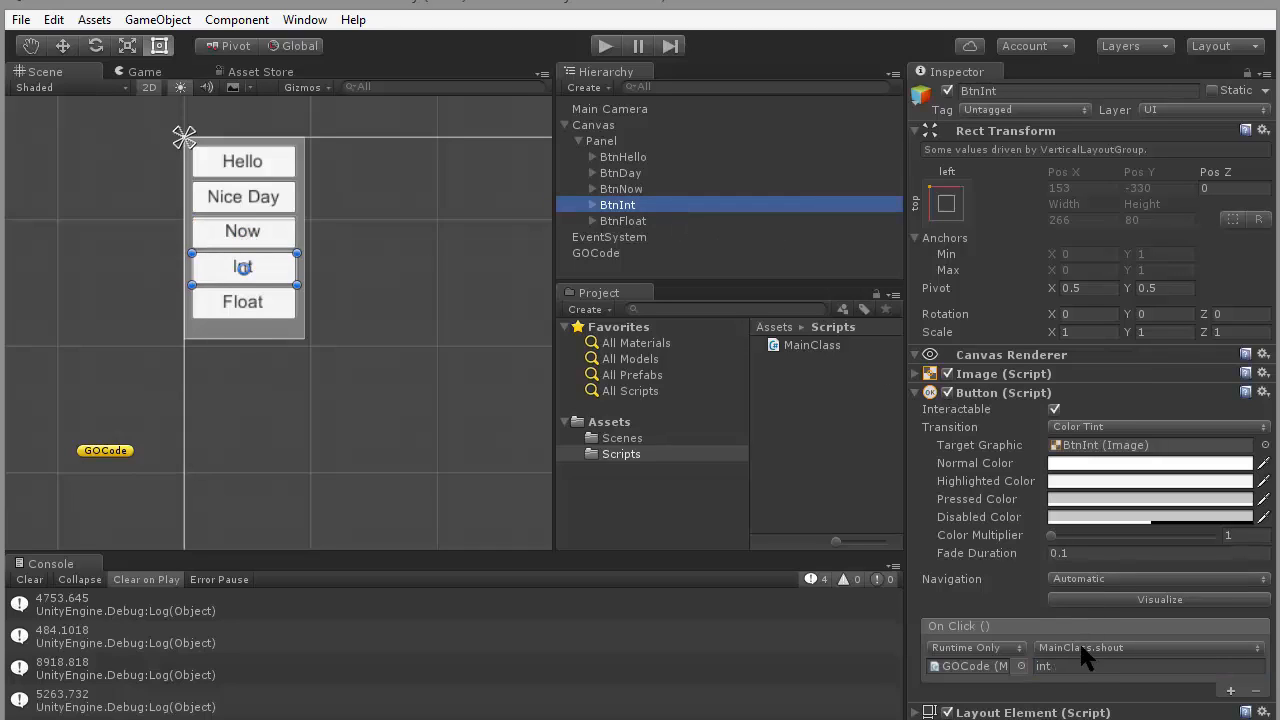
click(1080, 666)
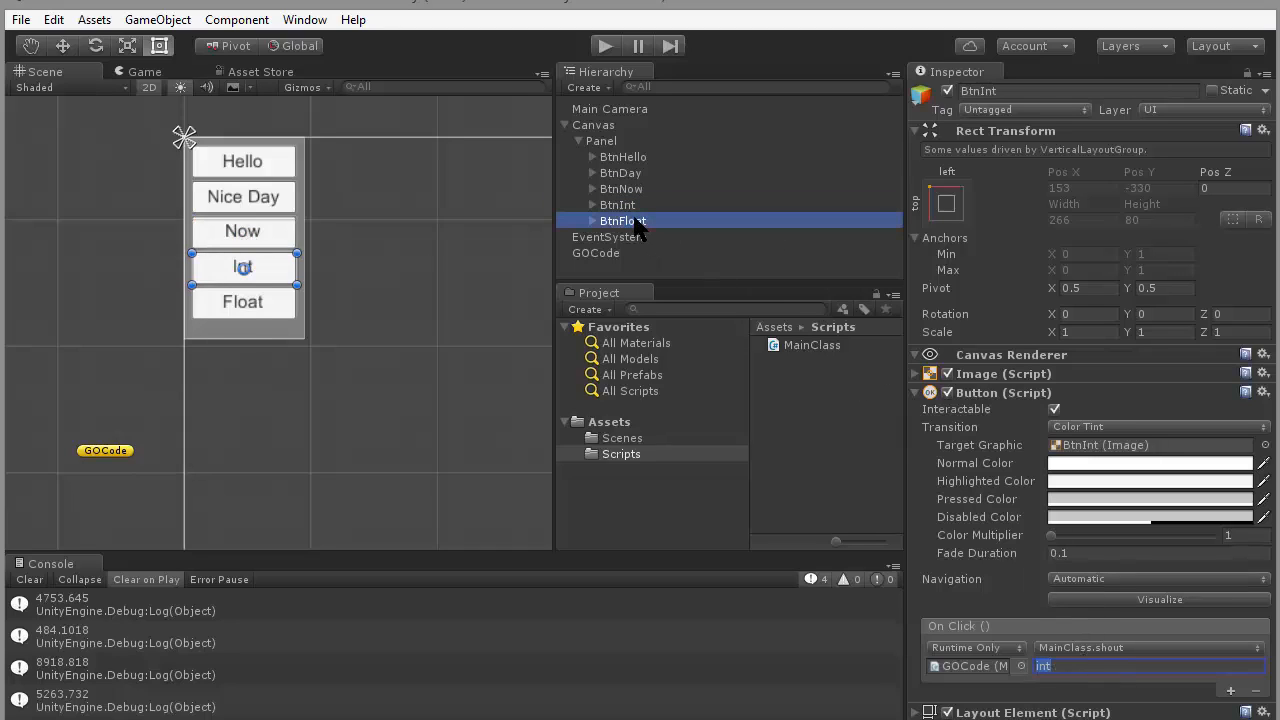
click(623, 221)
click(1124, 667)
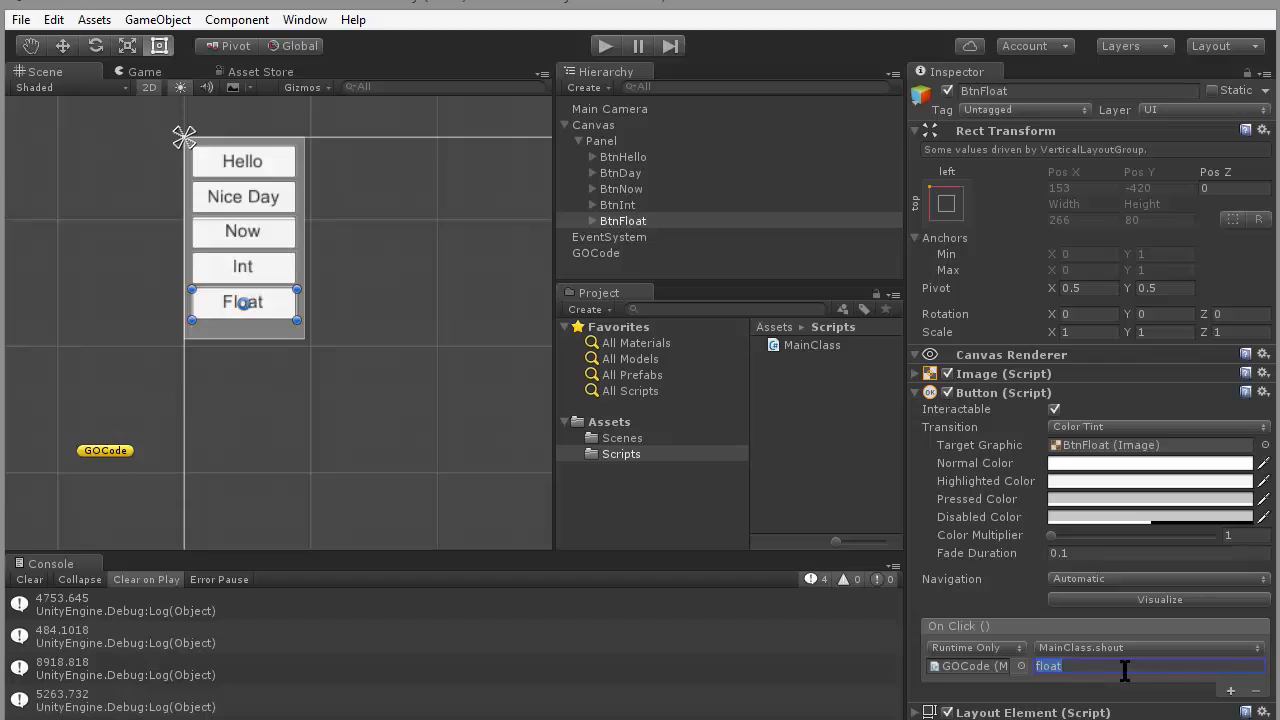
- Run the scene and trigger the Hello, Nice Day and Now buttons once each to log their messages
click(605, 46)
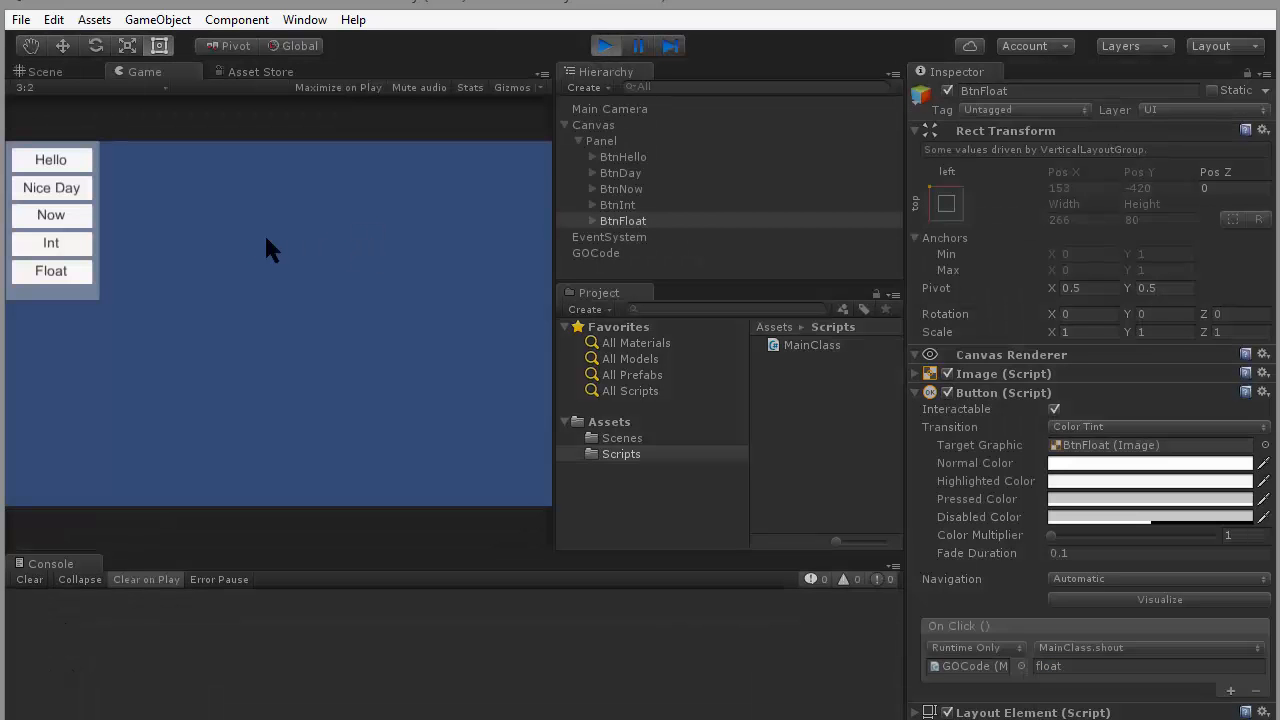
click(49, 163)
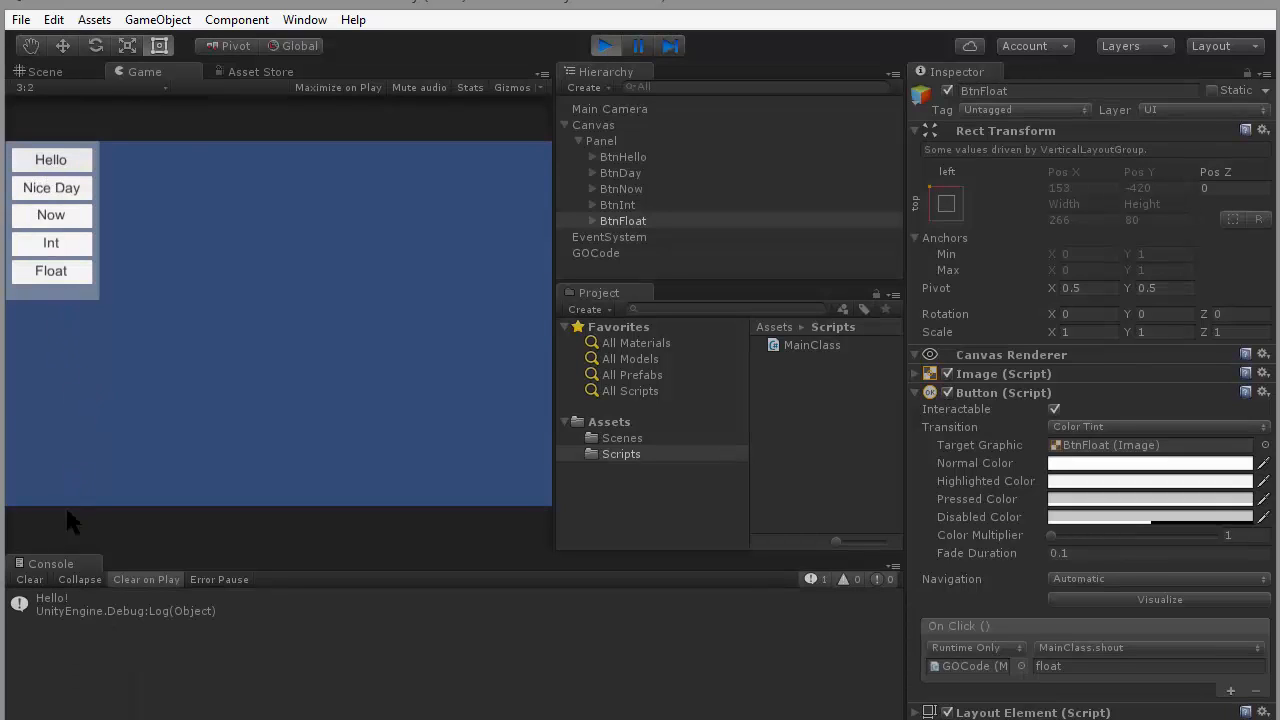
click(61, 192)
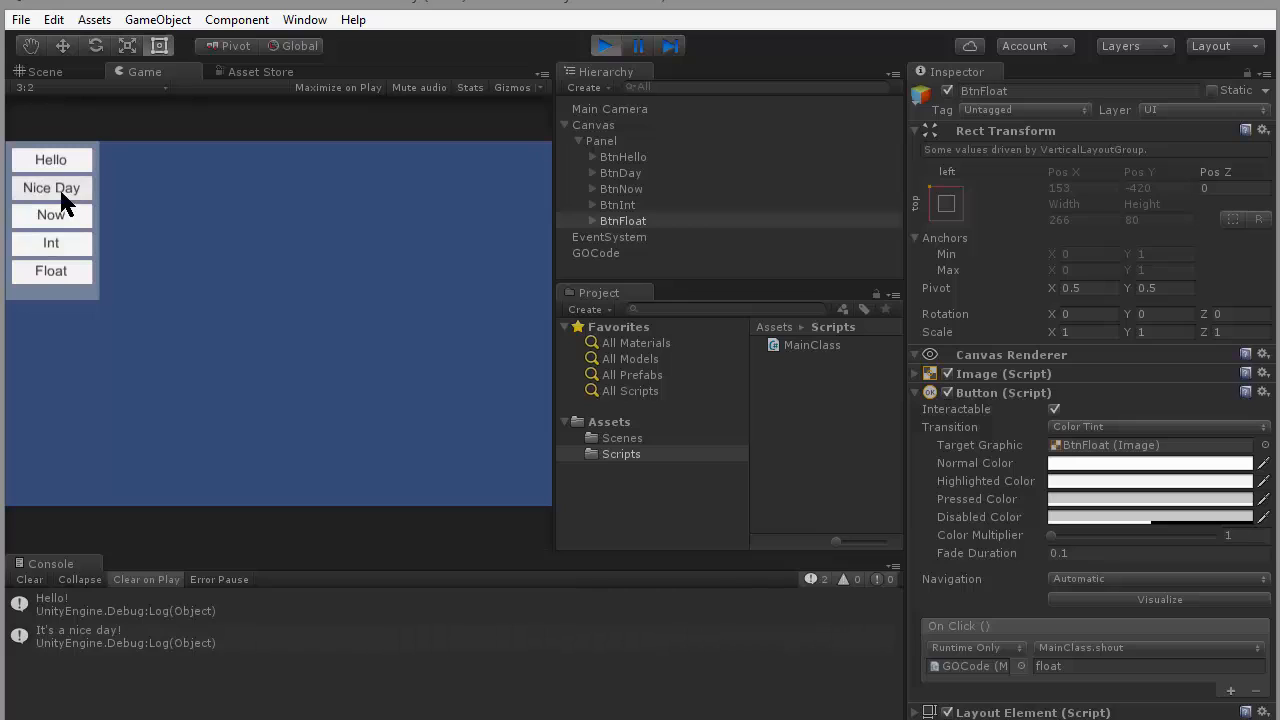
click(58, 218)
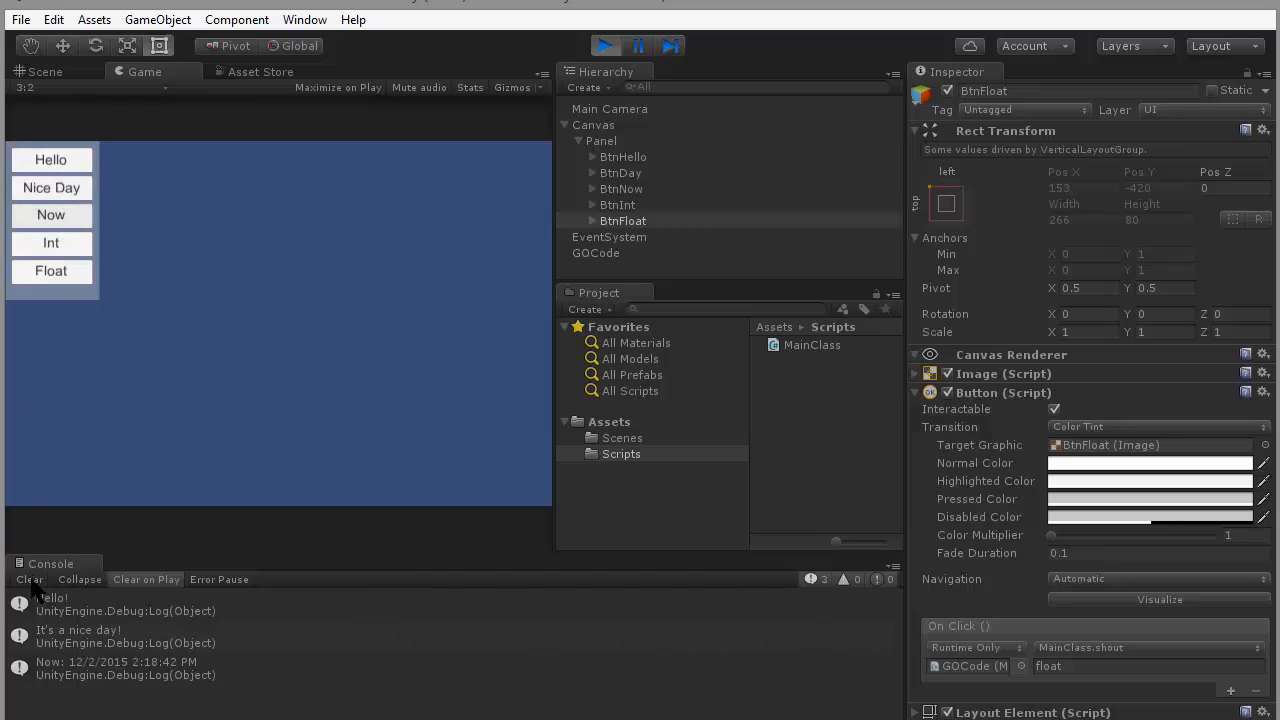
- Clear the console and trigger the Int button three times to log random integers
click(30, 579)
click(60, 246)
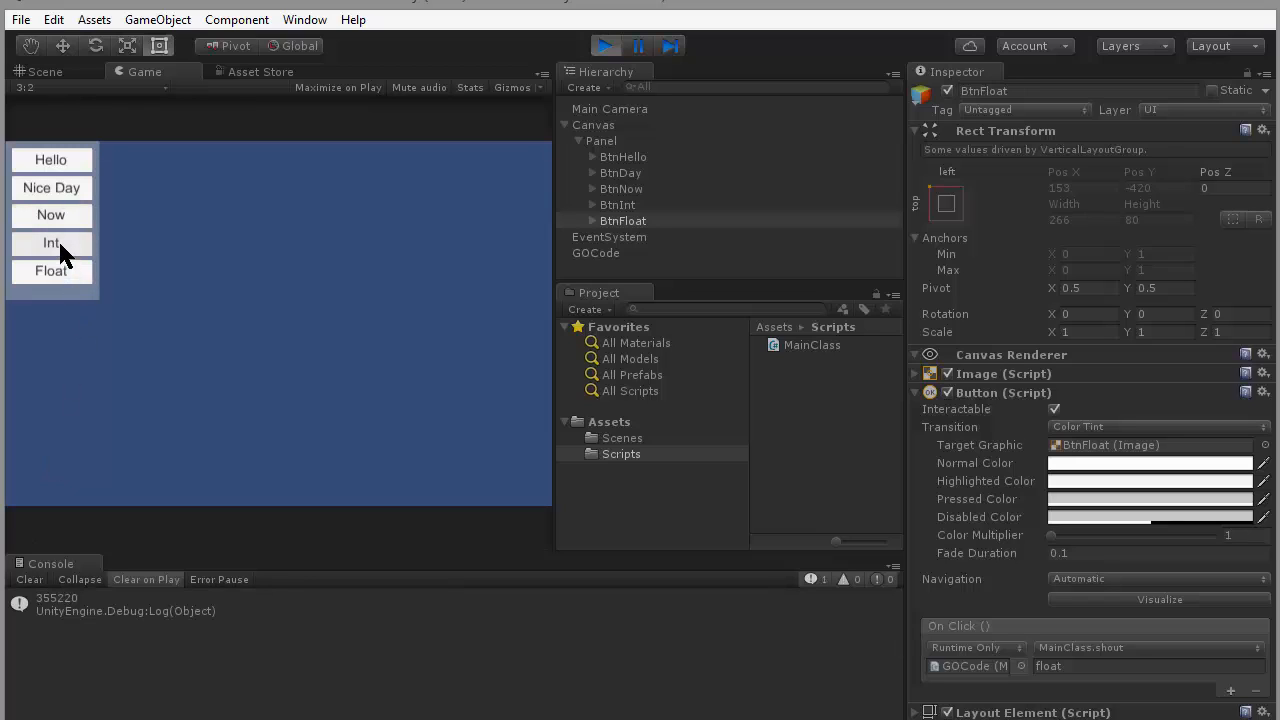
click(60, 246)
click(60, 246)
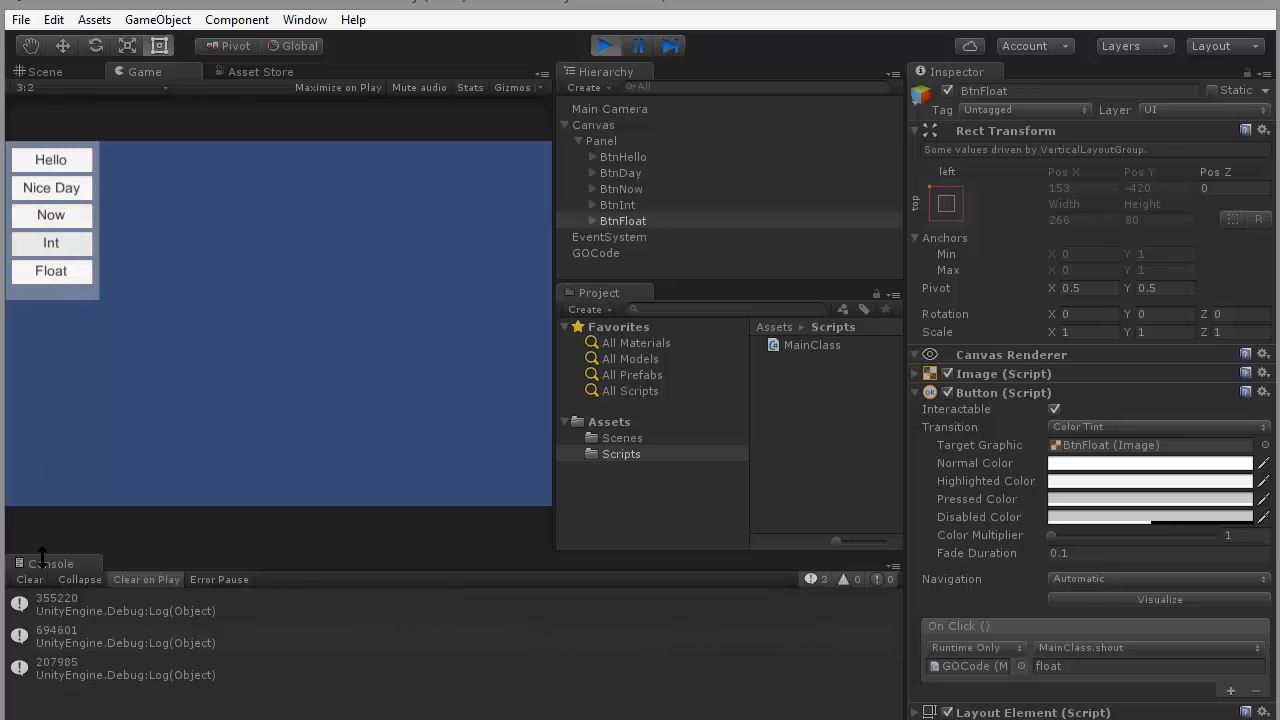
- Clear the console and trigger the Float button three times to log random decimal numbers
click(30, 579)
click(70, 270)
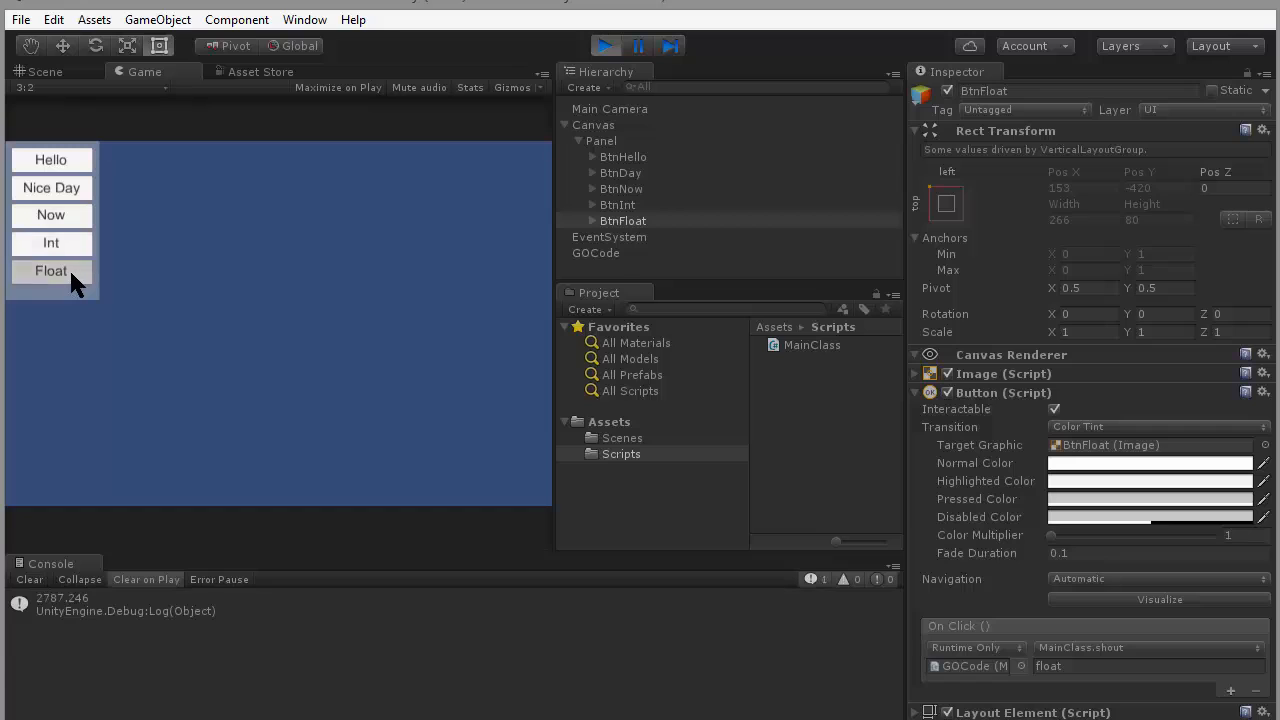
click(70, 270)
click(70, 270)
click(70, 270)
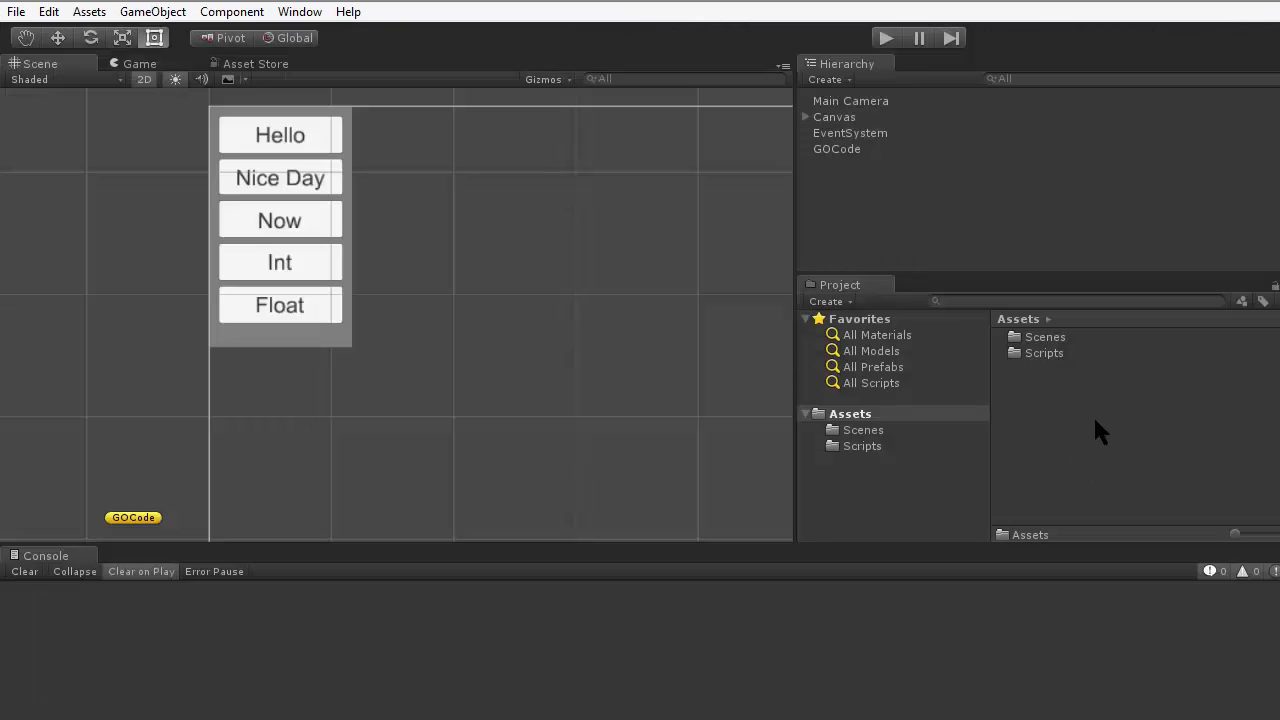
- Import the custom package DABug.unitypackage with all its contents into the project's Assets
right_click(1033, 383)
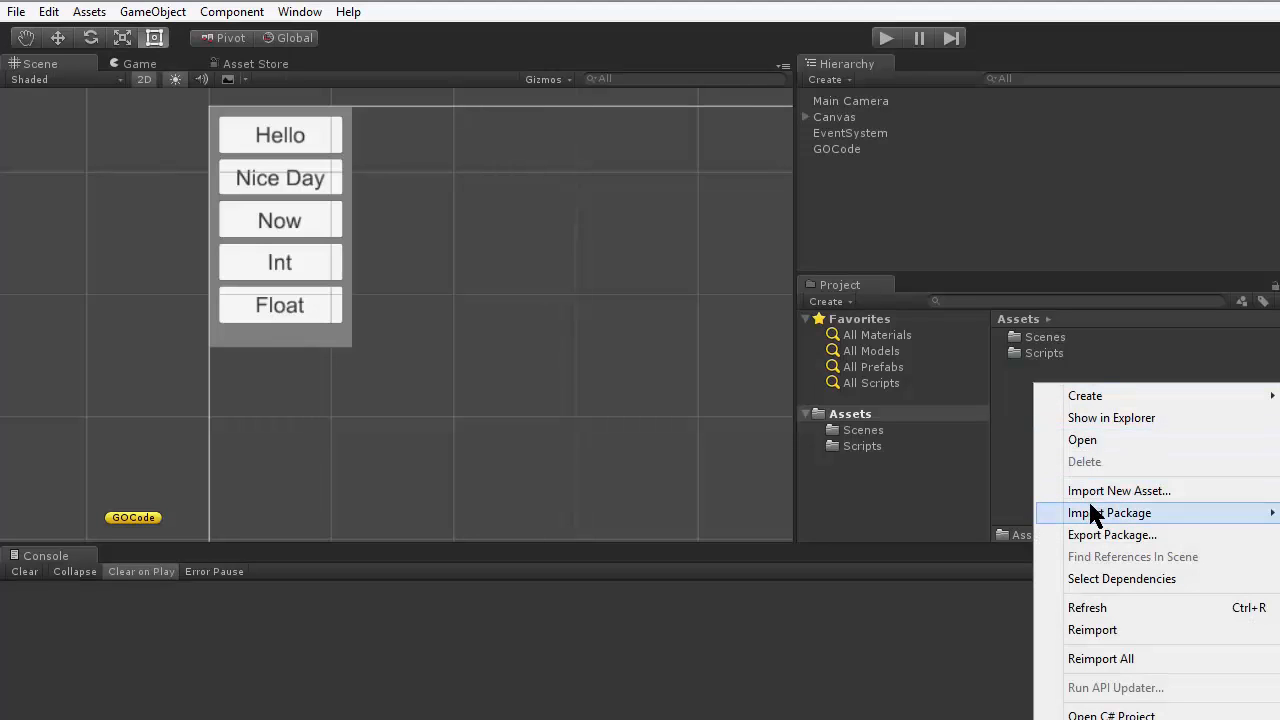
mouse_move(1091, 508)
click(1010, 516)
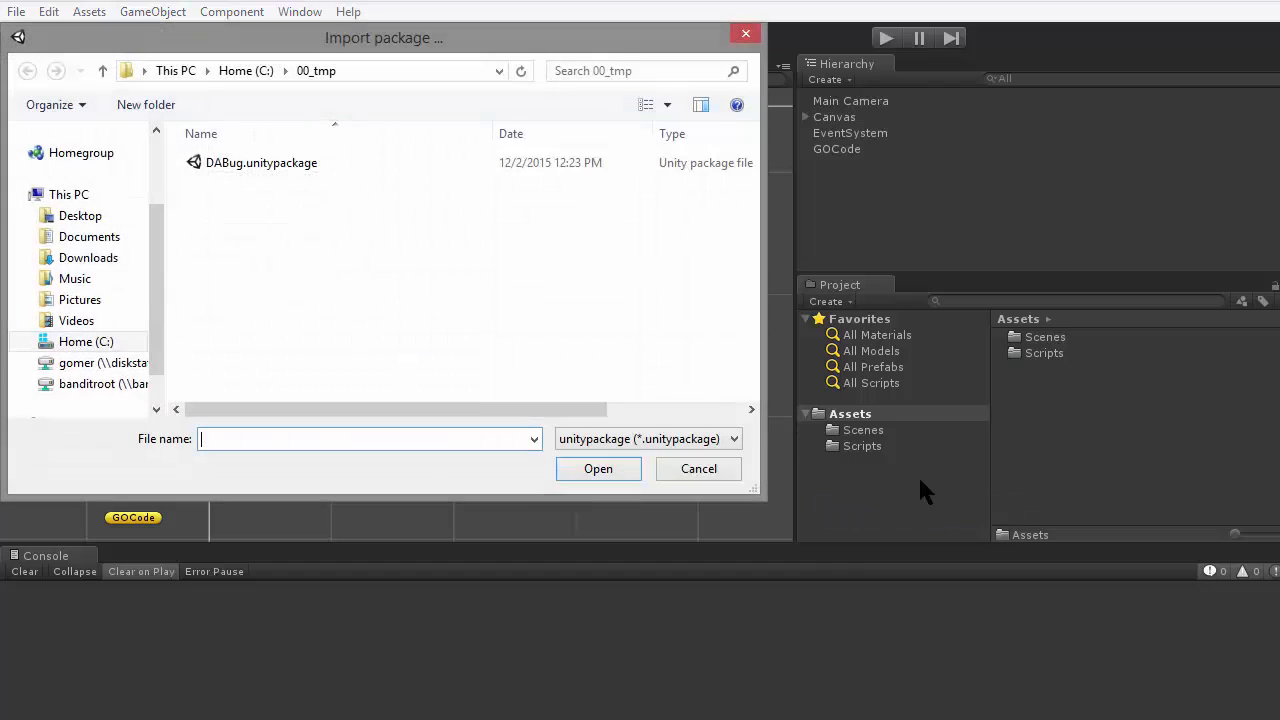
click(265, 165)
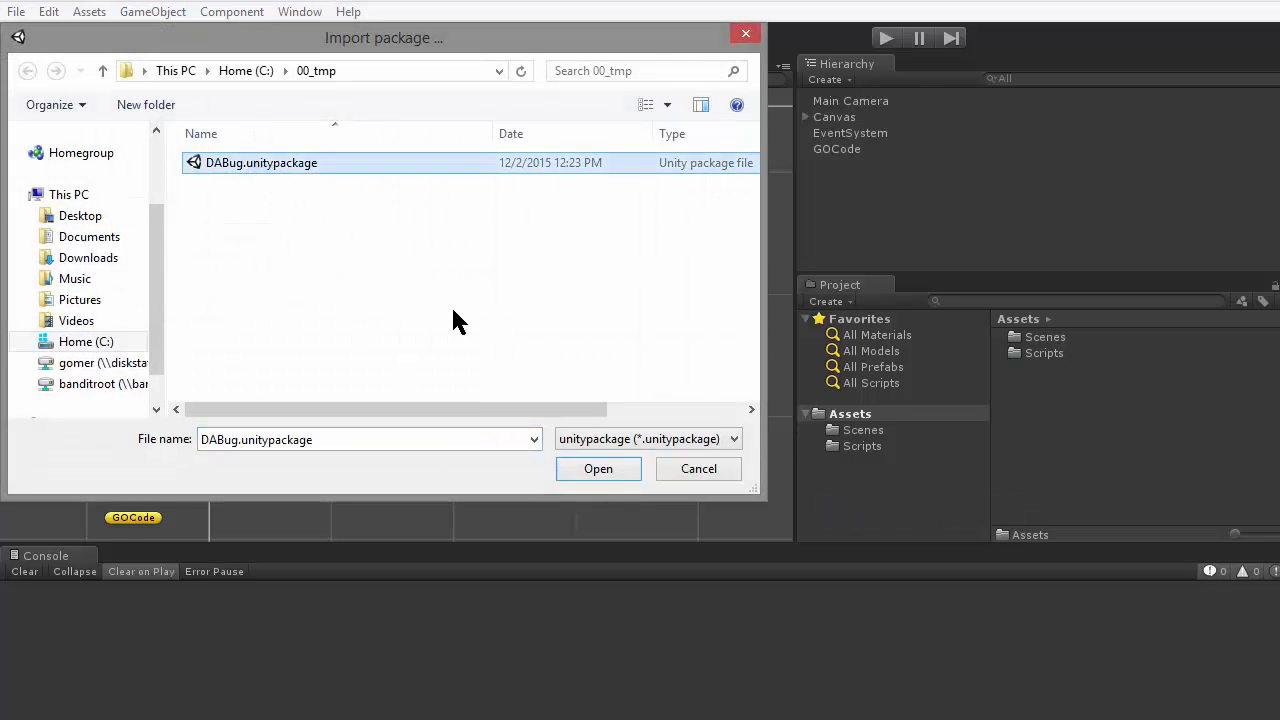
click(598, 469)
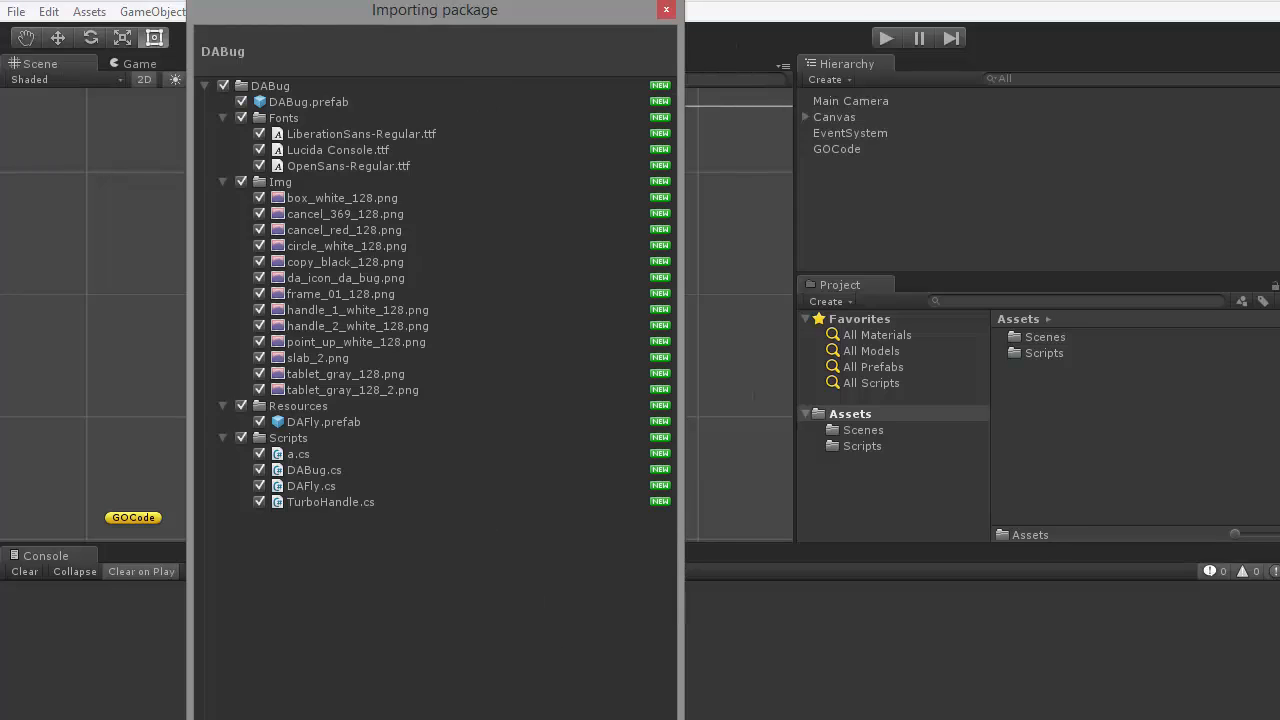
click(647, 719)
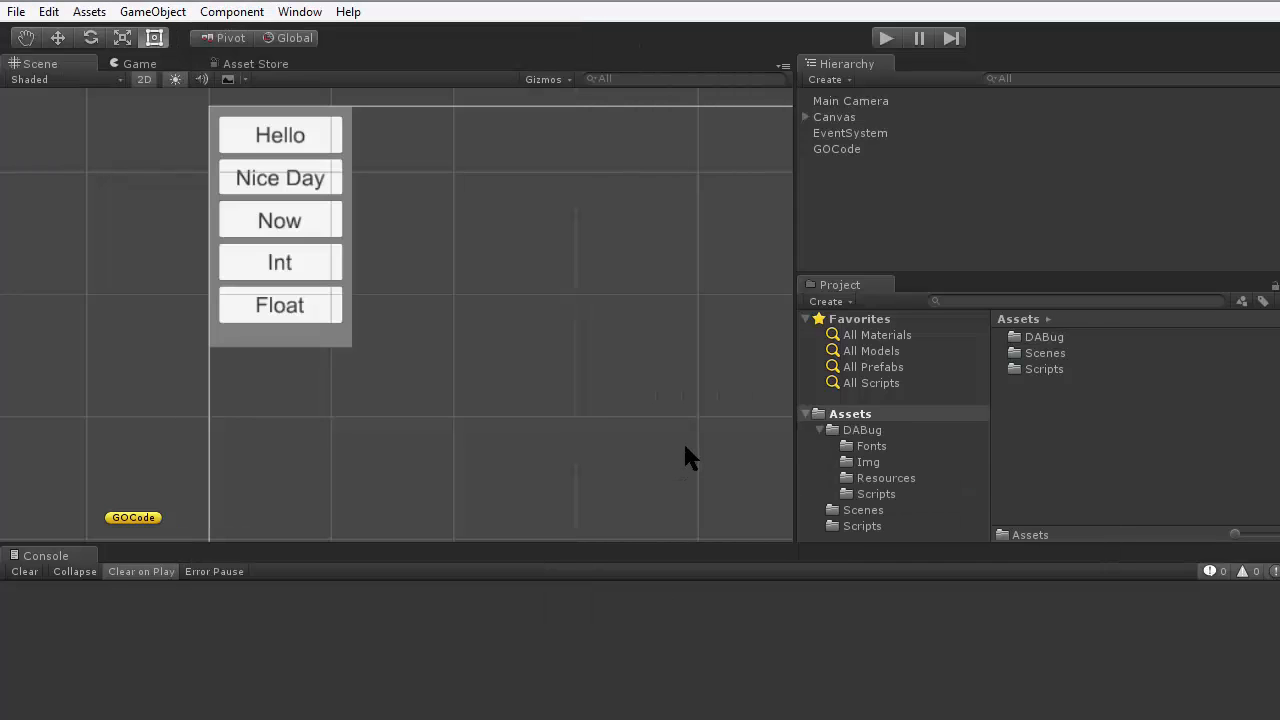
- Open the DABug asset folder and place its DABug prefab in the scene, outside the canvas beside the button panel
click(821, 430)
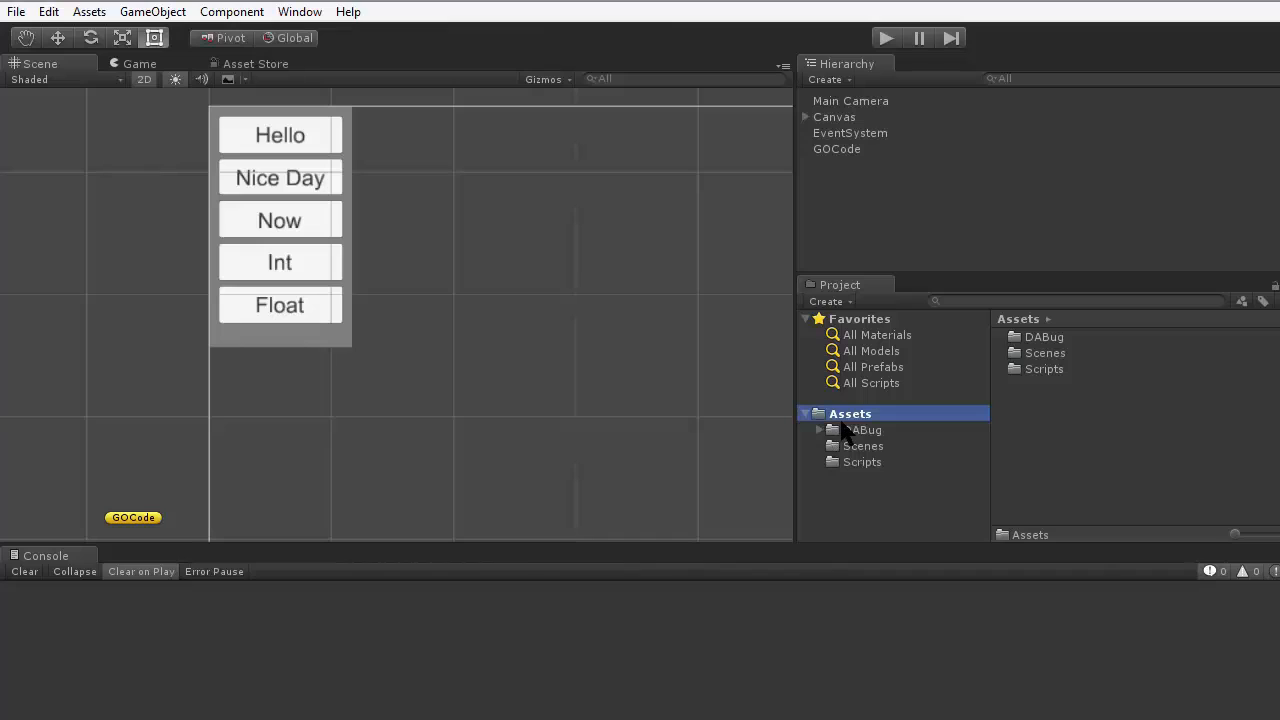
click(1044, 339)
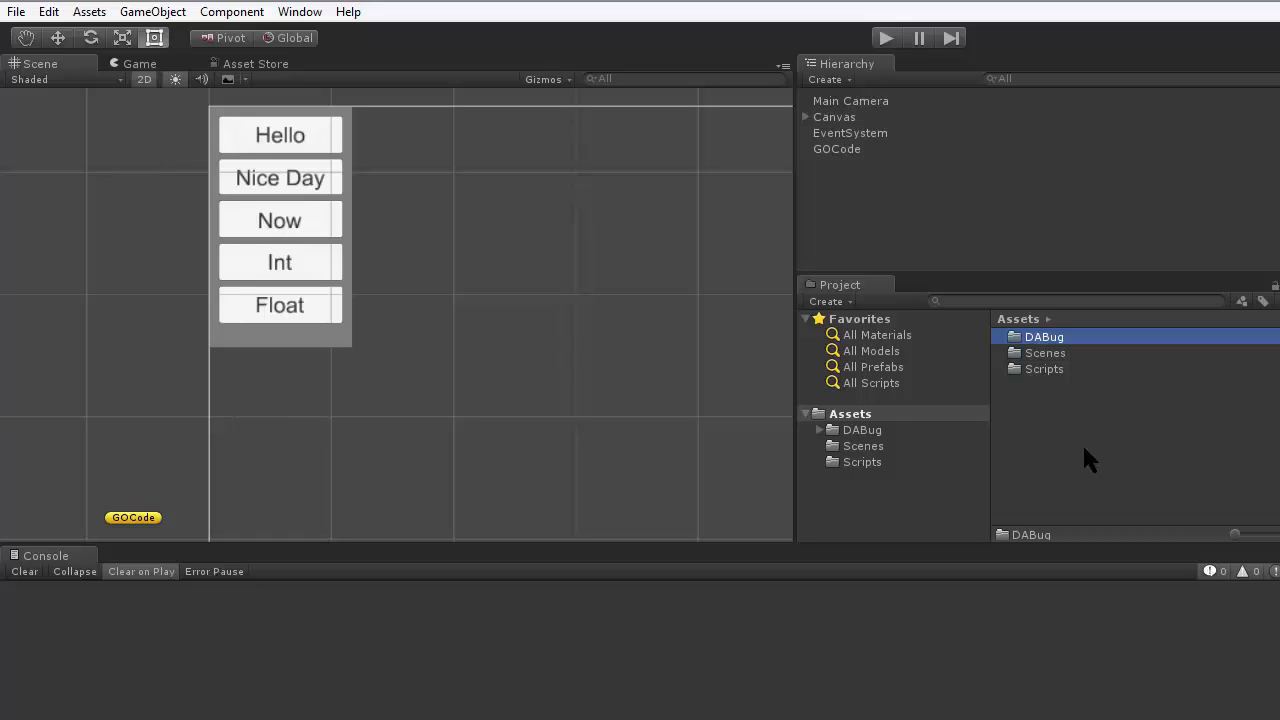
click(829, 434)
click(1013, 340)
click(840, 430)
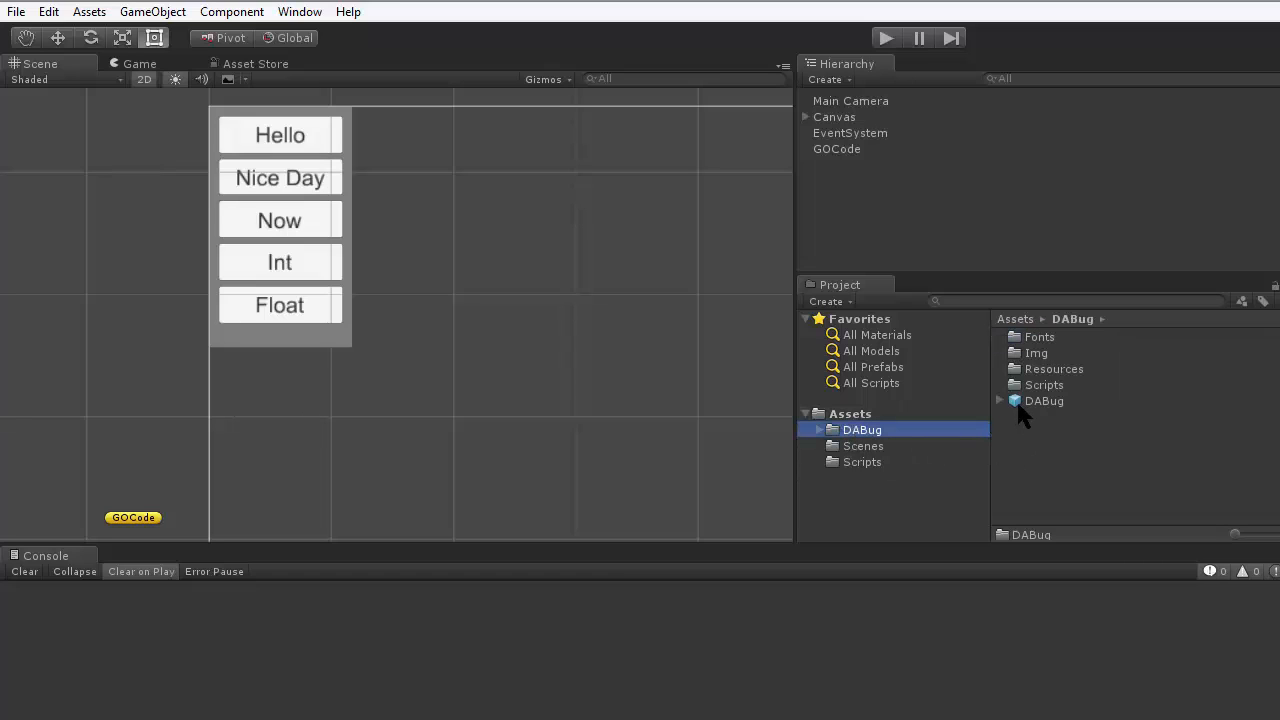
drag(1026, 403, 148, 273)
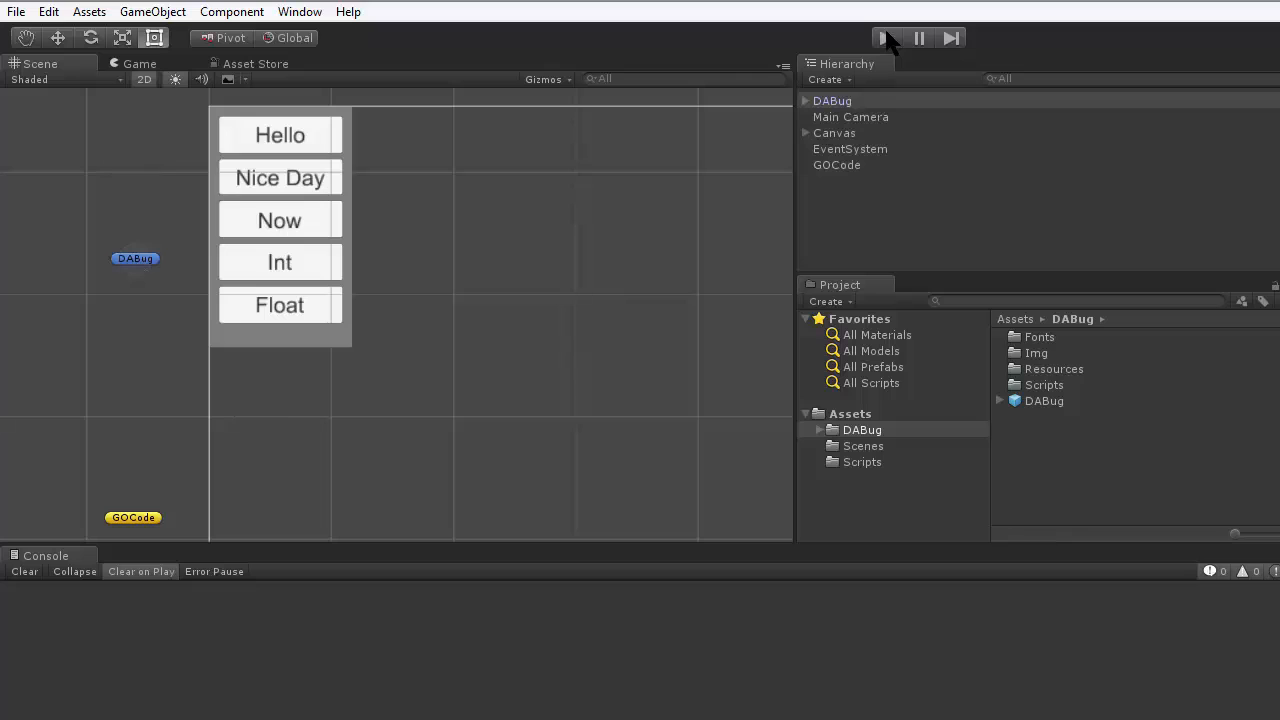
- Switch to the code editor, add "using DArts;" on line 3 of MainClass.cs and place the cursor after the Debug.Log statement
key(alt+Tab)
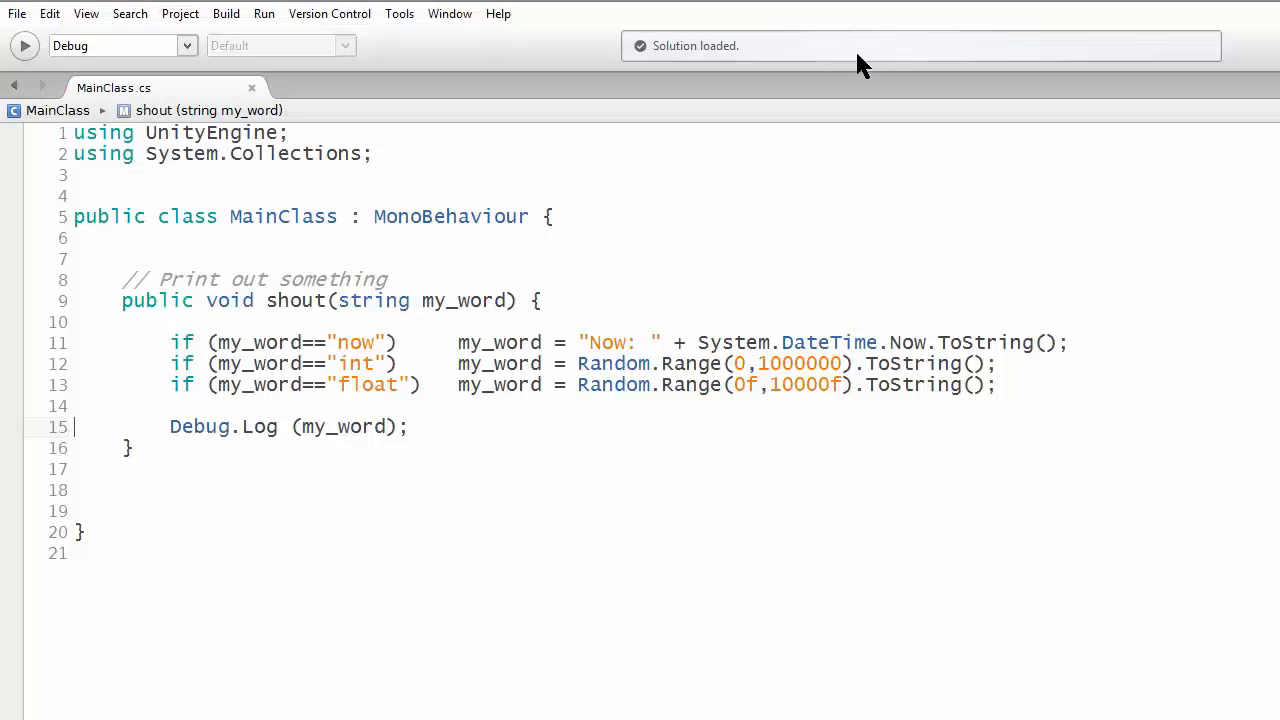
click(167, 157)
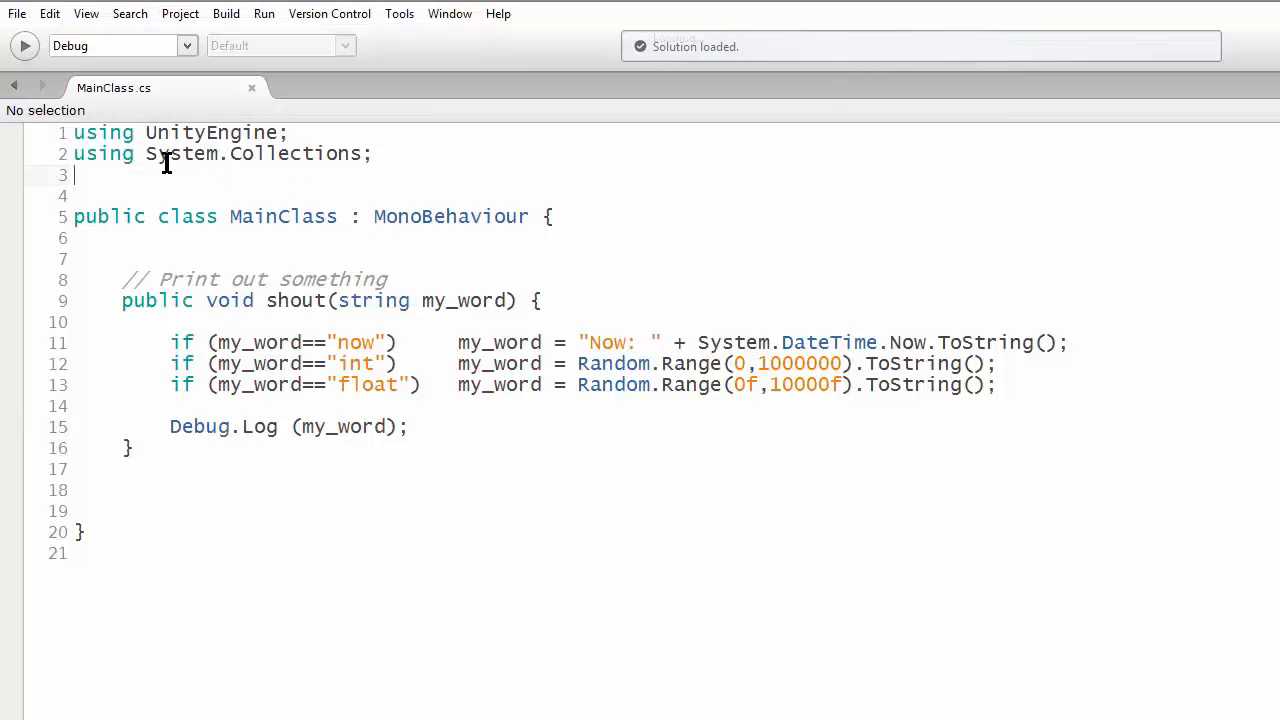
click(226, 176)
text(using DArts)
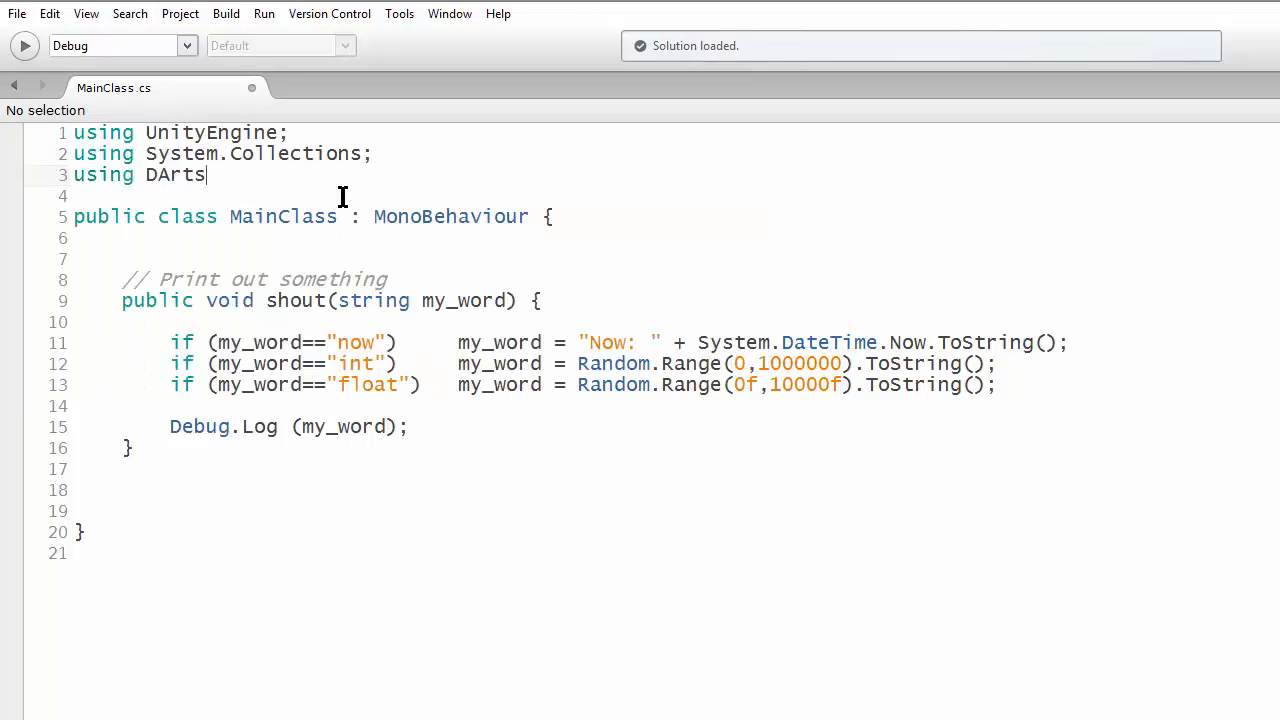
text(;)
click(412, 428)
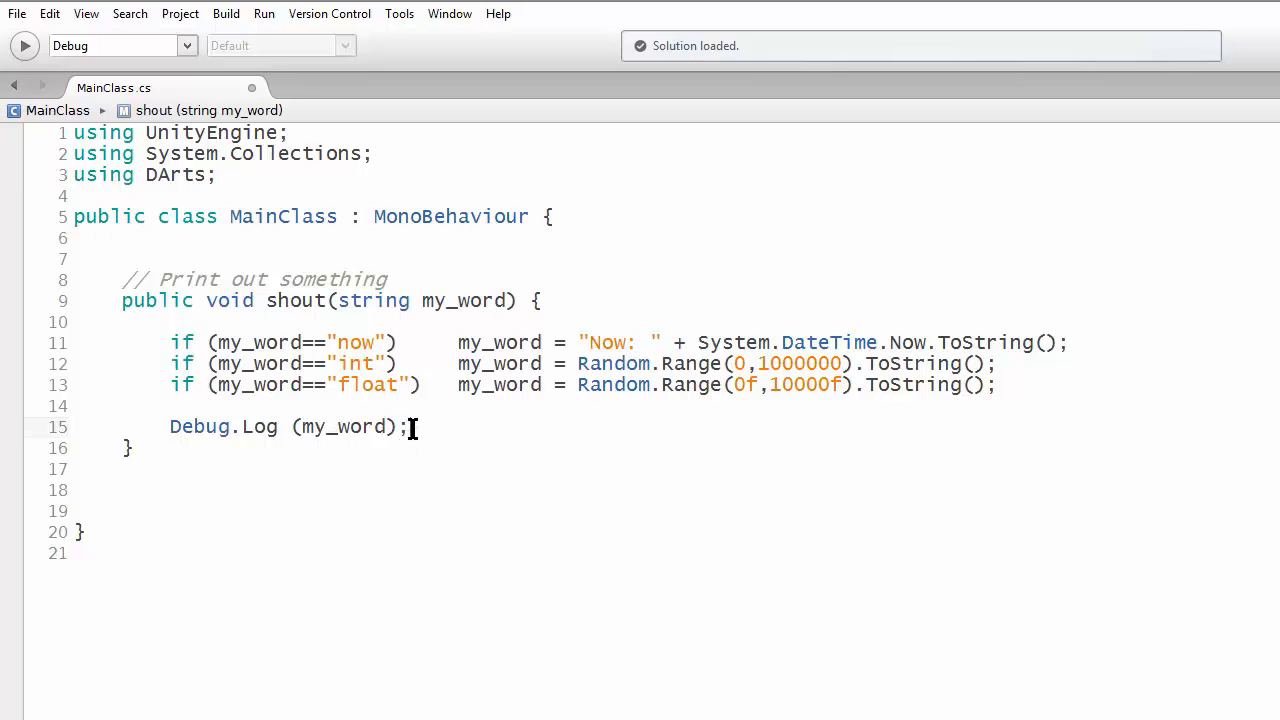
- Add "DABug.Log (my_word);" below the Debug.Log statement in the shout method and comment out the Debug.Log line
key(Return)
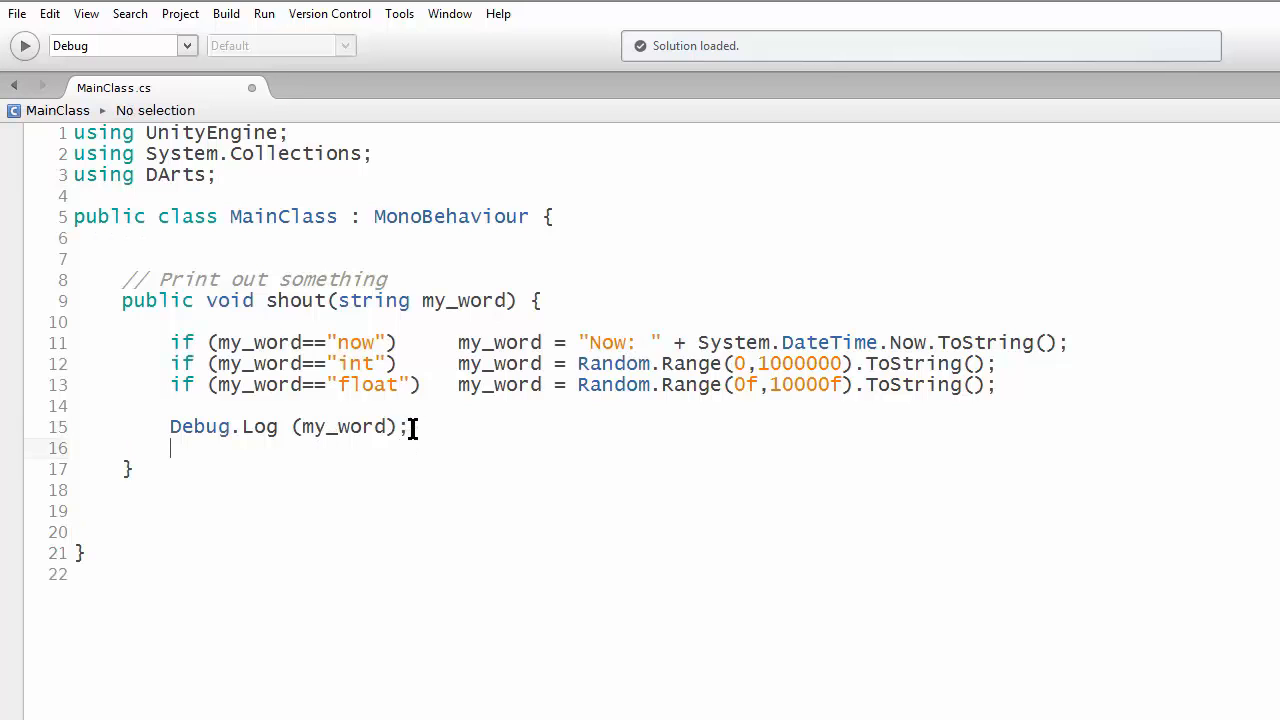
text(da)
key(Return)
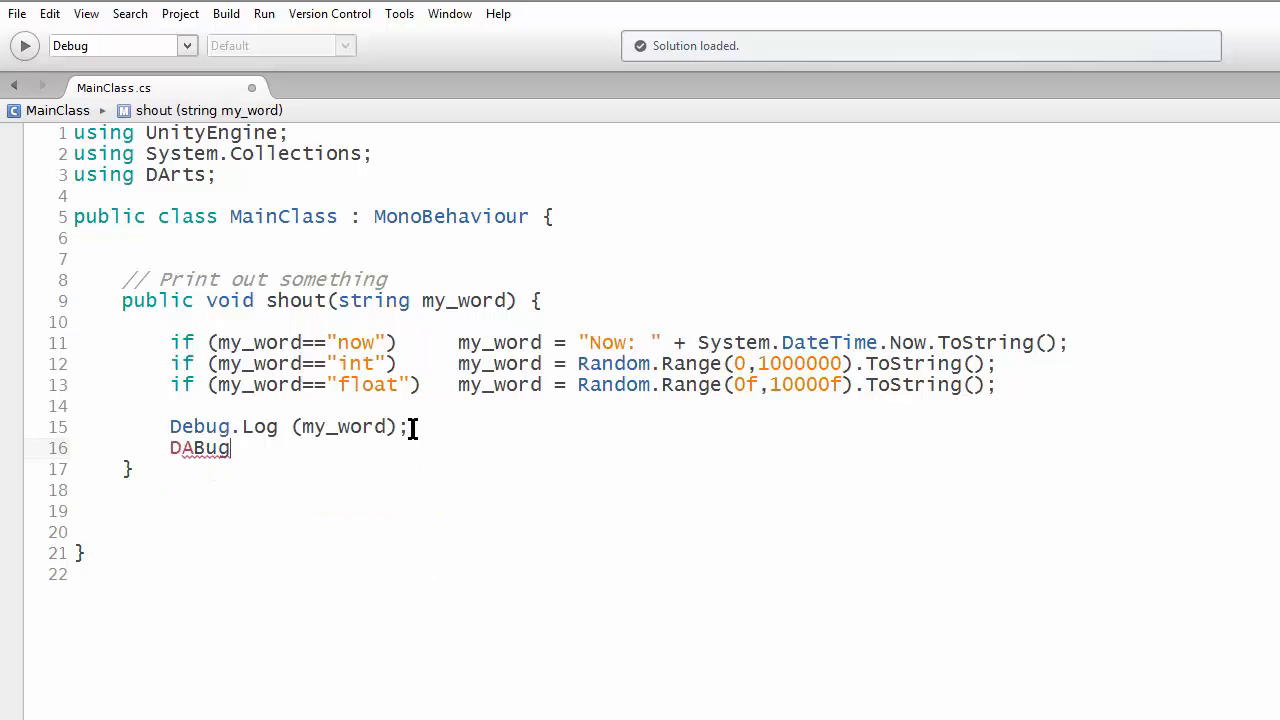
text(.log)
key(Return)
text((my)
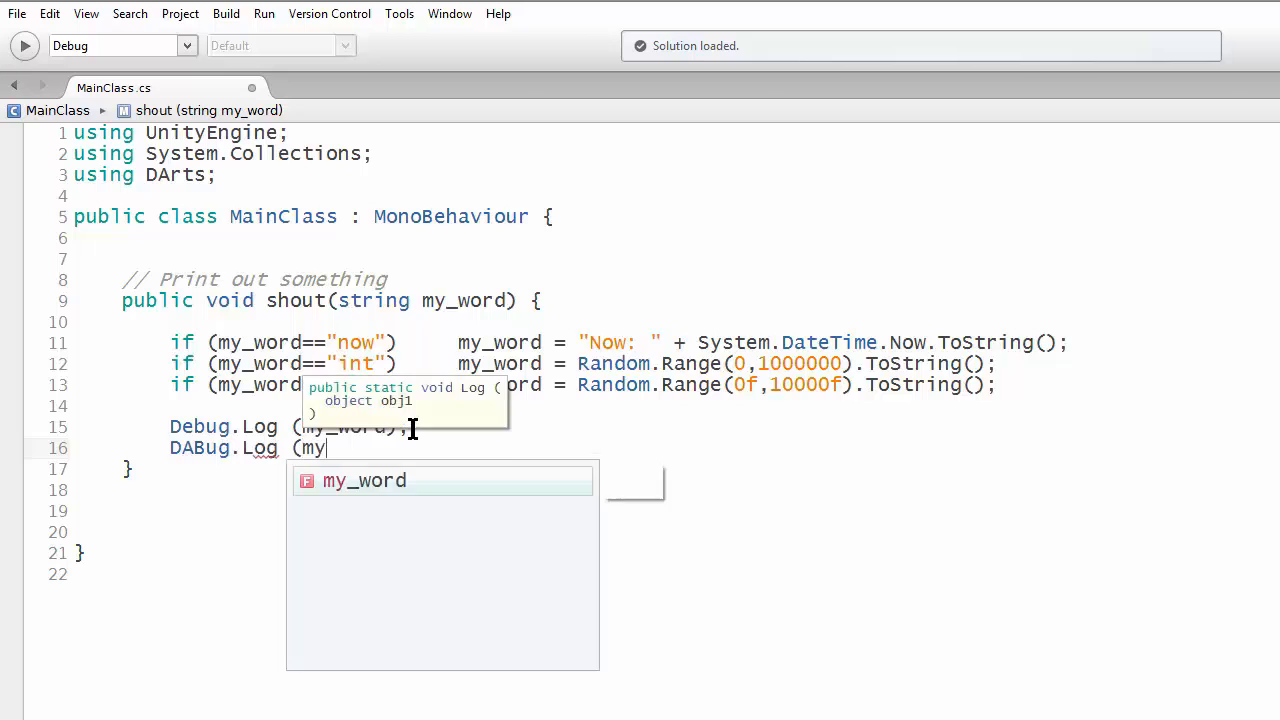
text(_word);)
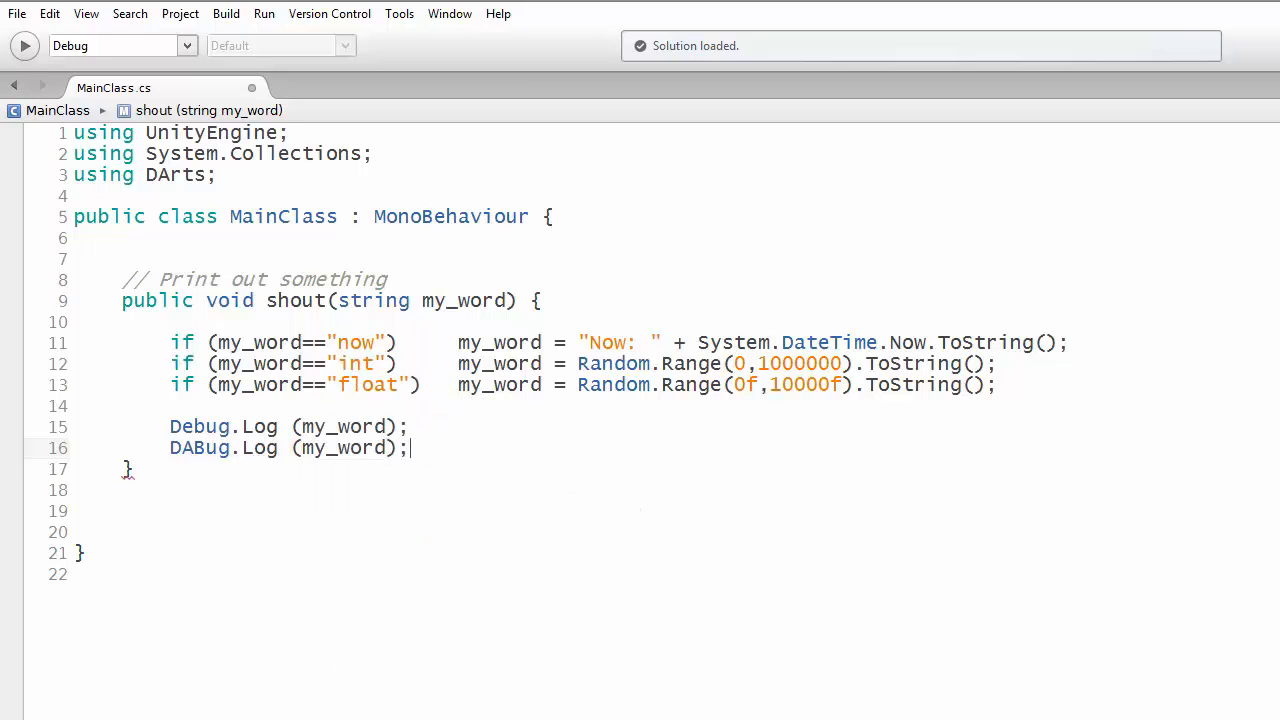
click(158, 430)
text(//)
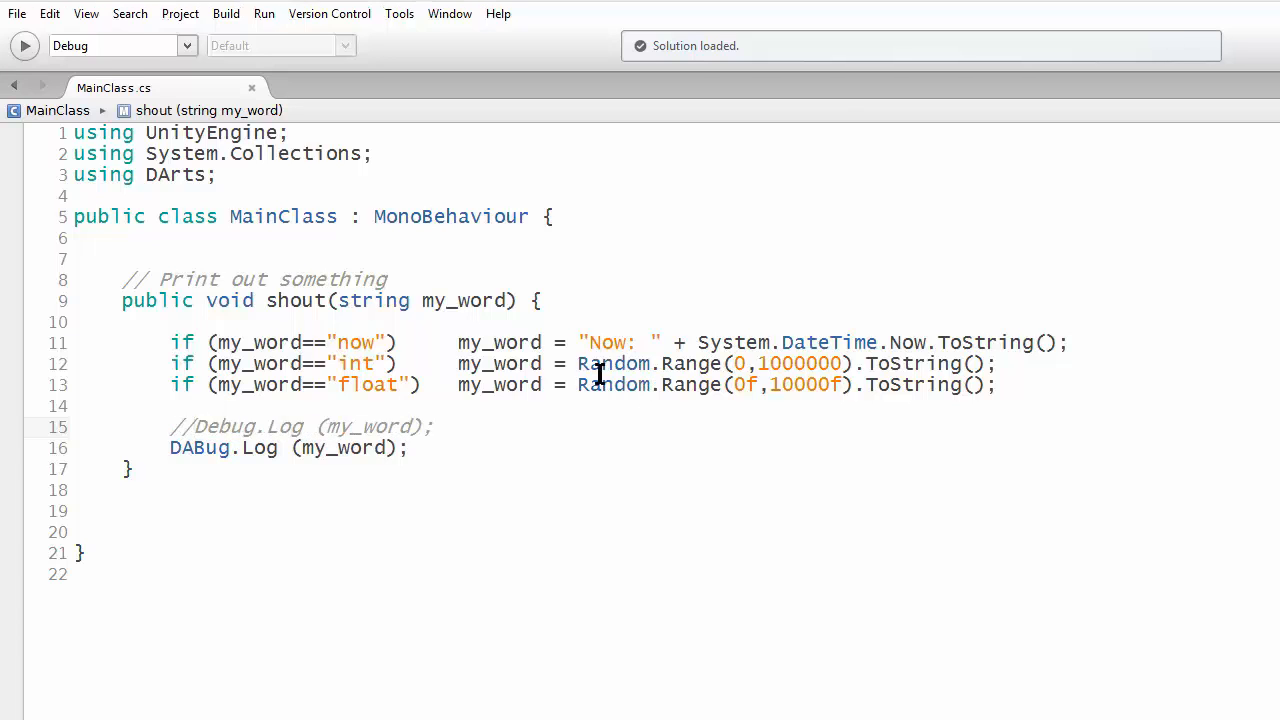
- Switch to Unity, run the scene and move the DABug message window up, beside the button panel
key(alt+Tab)
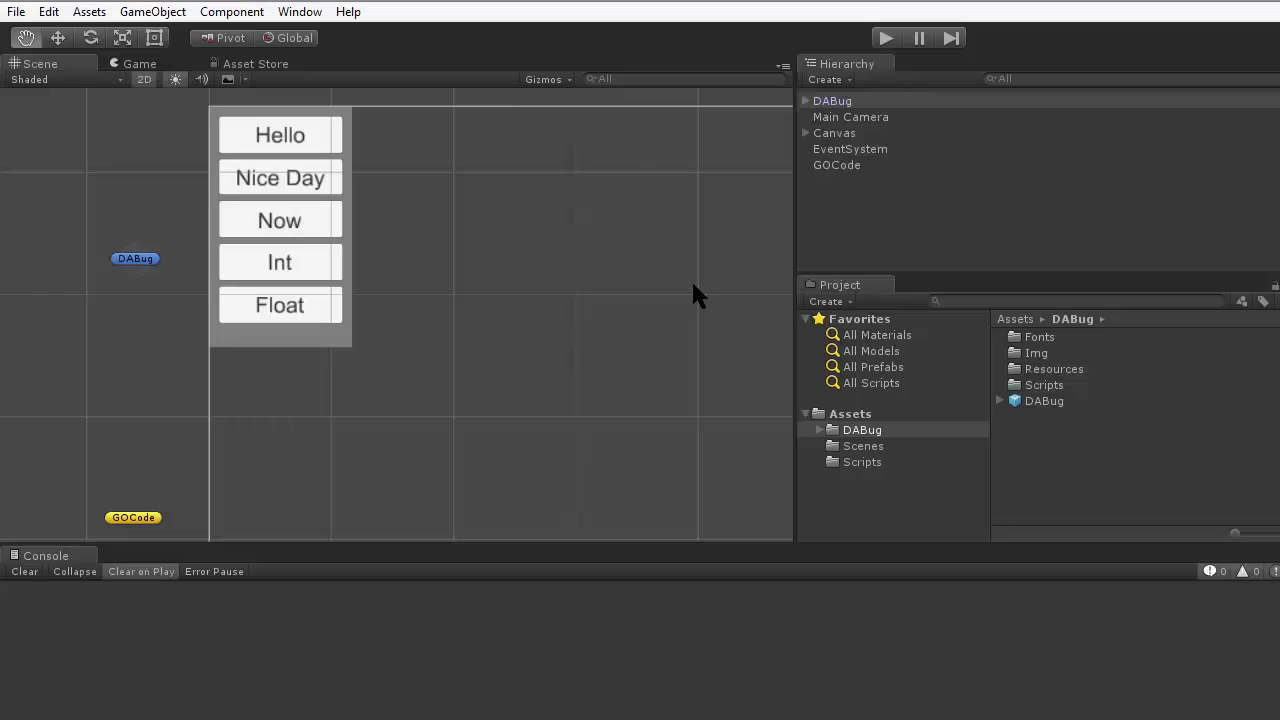
click(886, 38)
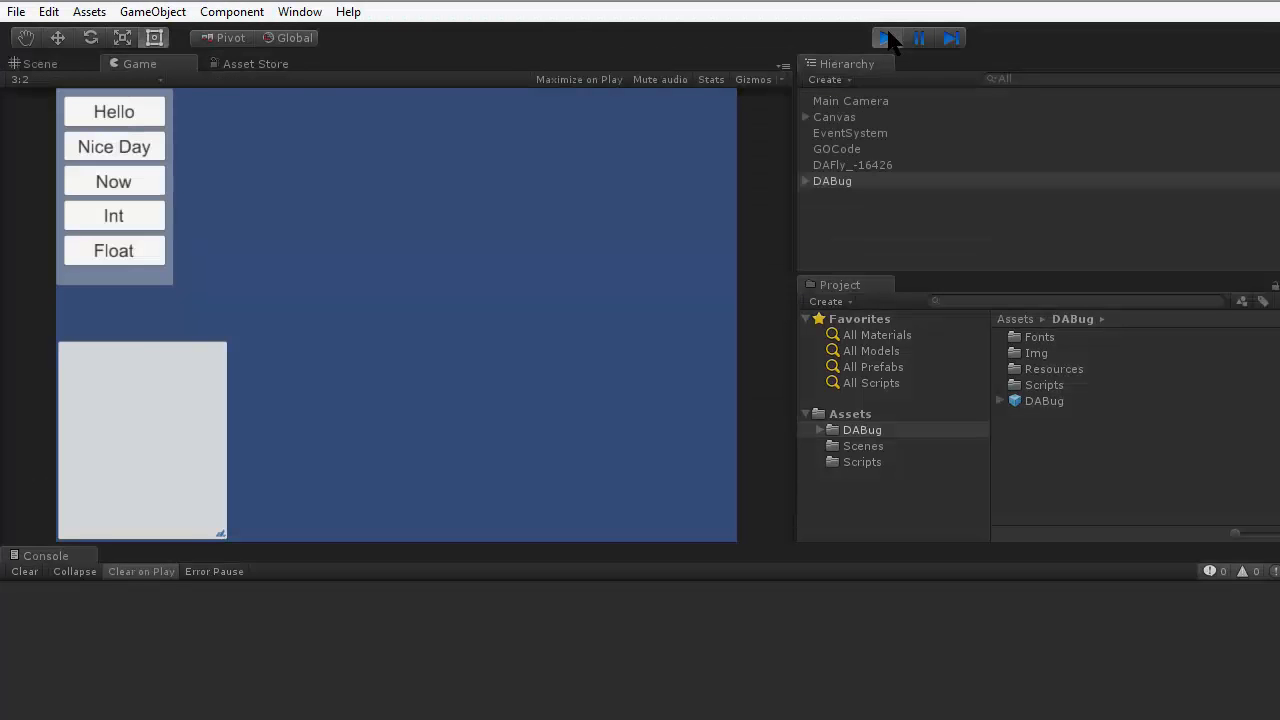
mouse_move(110, 383)
drag(90, 320, 260, 143)
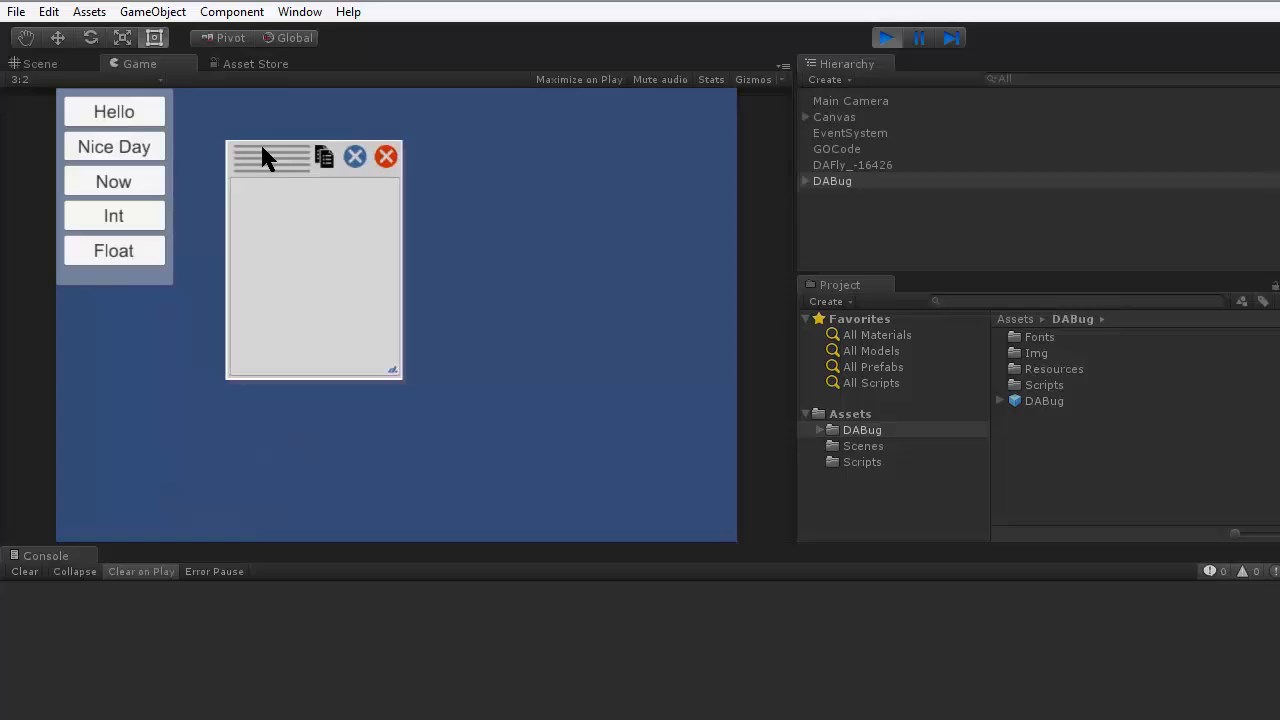
- Trigger the Hello button four times and move the message window slightly farther from the button panel
click(117, 112)
click(117, 112)
click(117, 112)
click(117, 112)
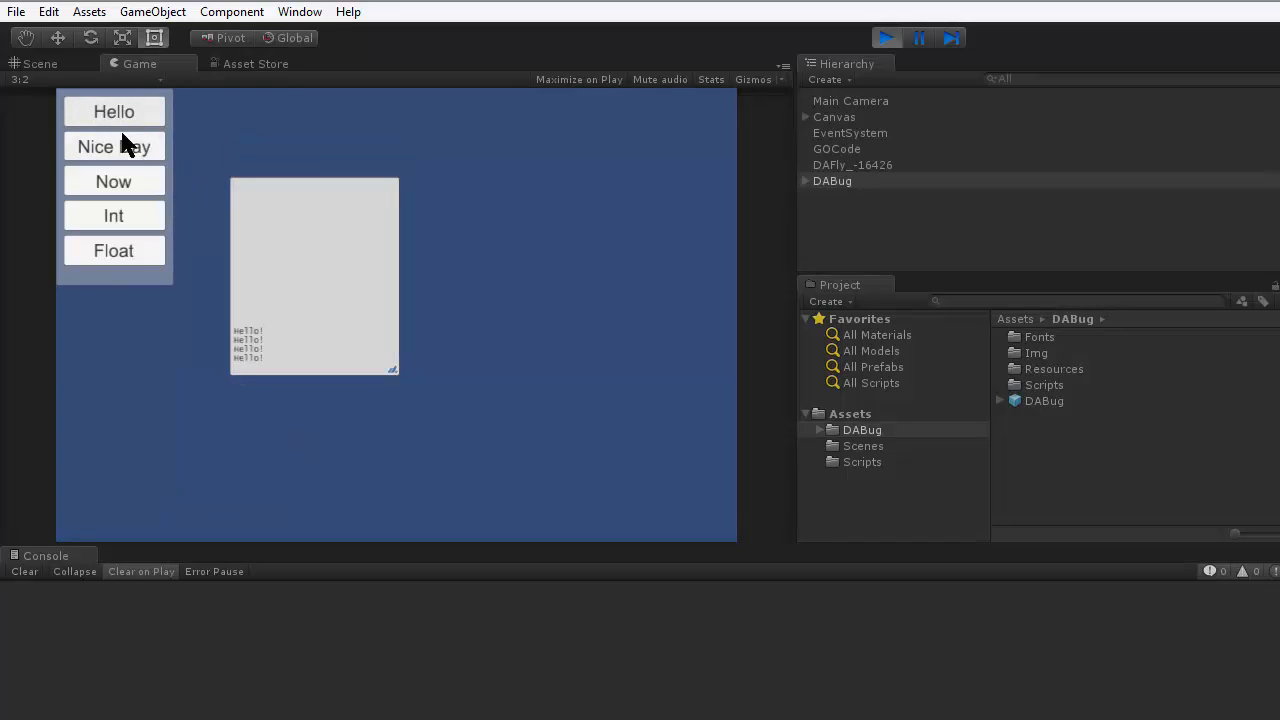
mouse_move(261, 176)
drag(265, 158, 308, 140)
- Trigger the Nice Day, Now and Int buttons several times each to send their messages to the DABug window
click(137, 152)
click(137, 152)
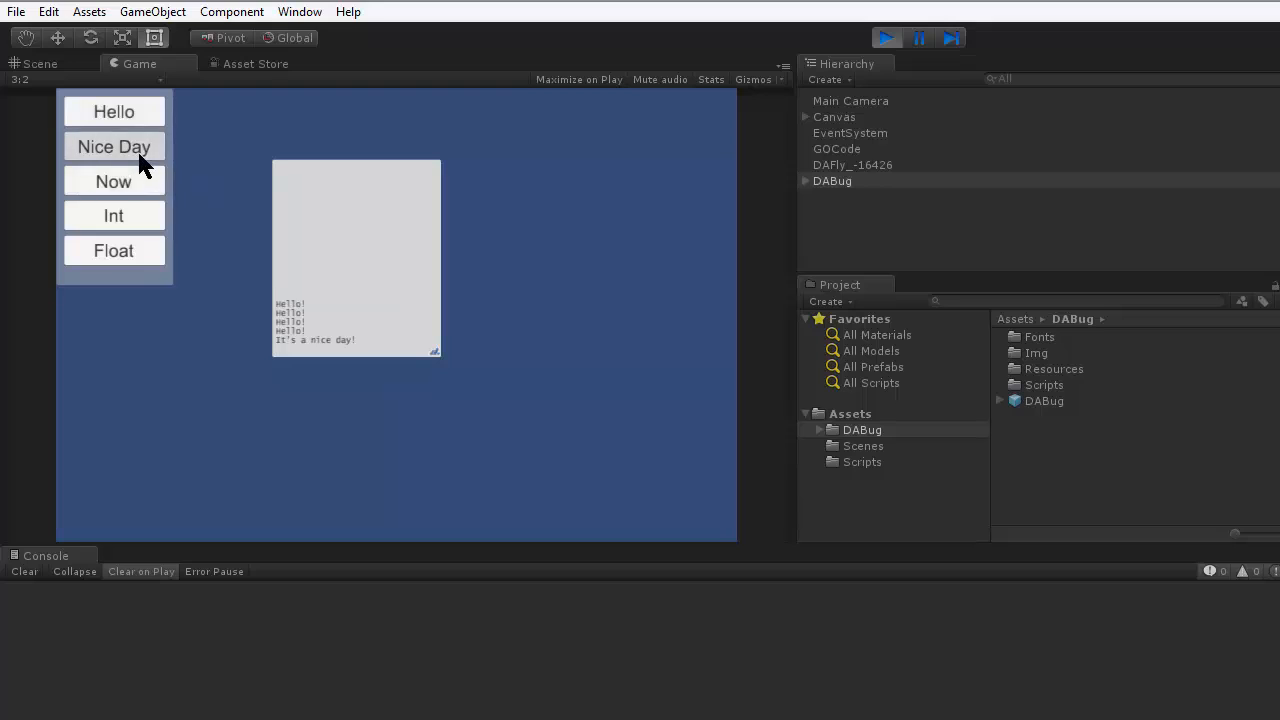
click(137, 152)
click(137, 152)
click(137, 152)
click(137, 152)
click(137, 152)
click(137, 152)
click(132, 190)
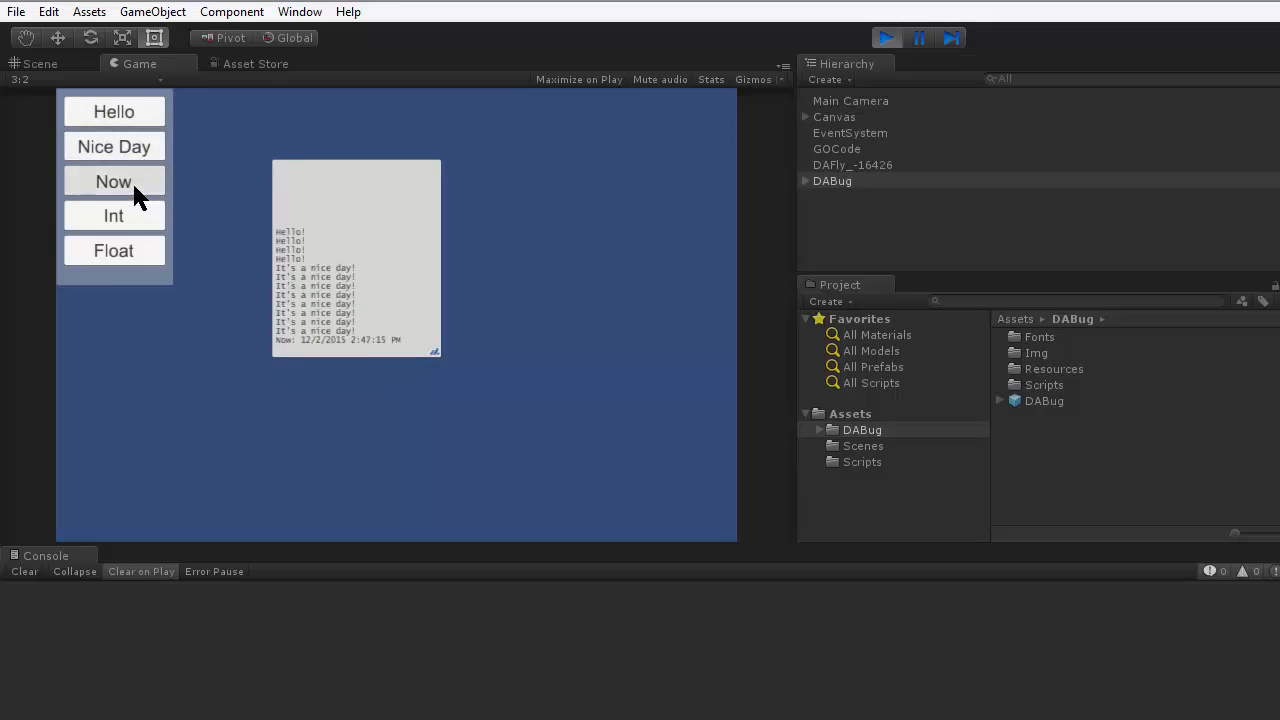
click(132, 190)
click(132, 190)
click(132, 190)
click(125, 208)
click(125, 215)
click(125, 215)
click(125, 215)
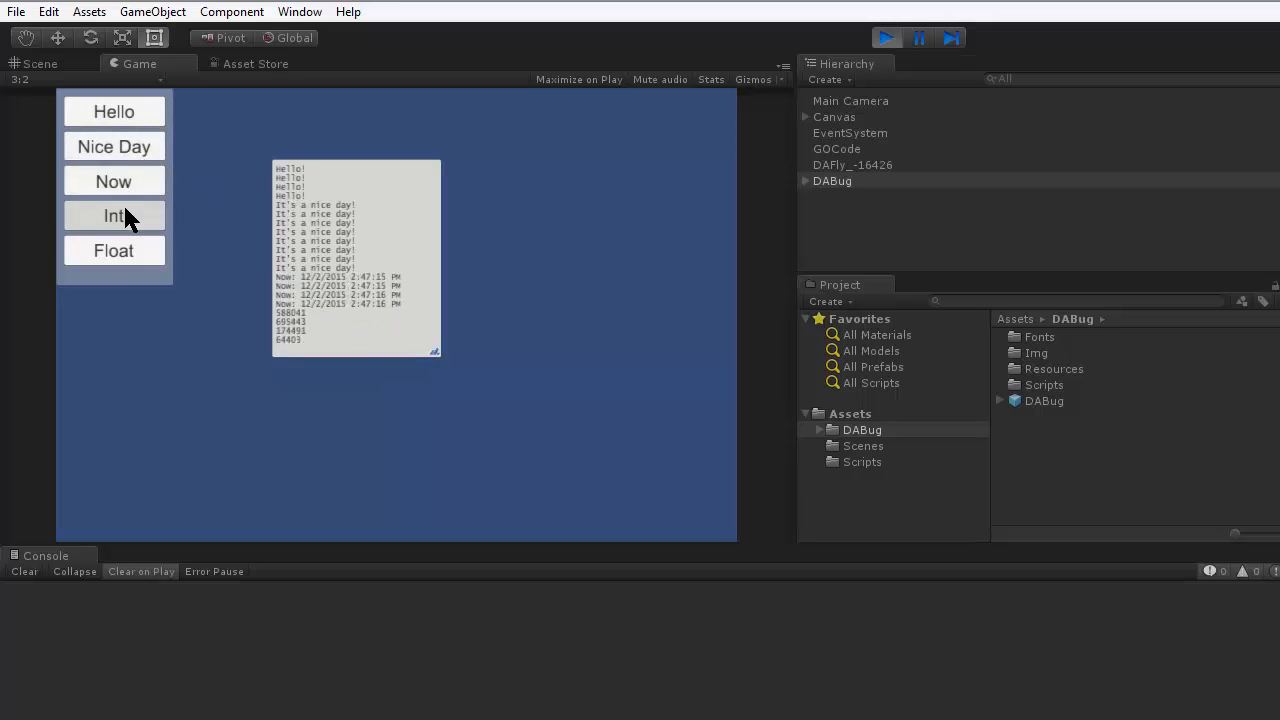
- Fill the DABug window further by triggering Float five times, Now once and Nice Day four times
click(124, 250)
click(124, 250)
click(124, 250)
click(124, 250)
click(124, 250)
click(130, 183)
click(134, 150)
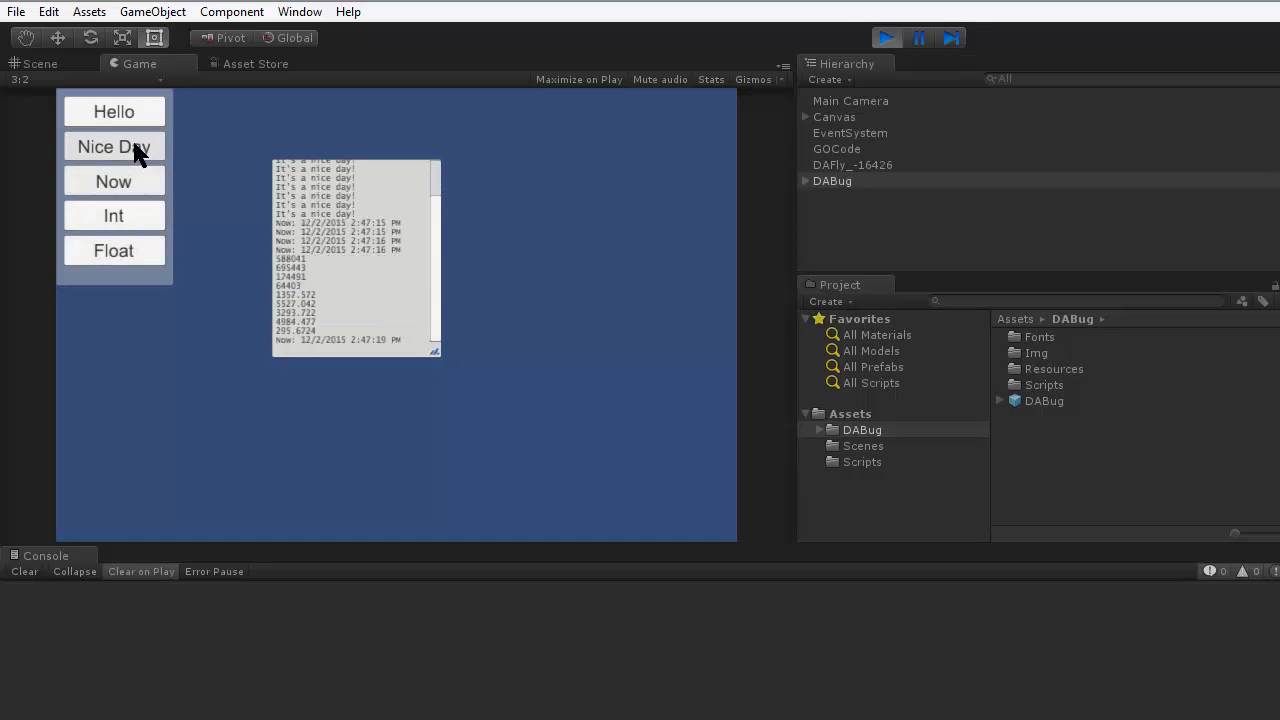
click(134, 150)
click(134, 150)
click(134, 150)
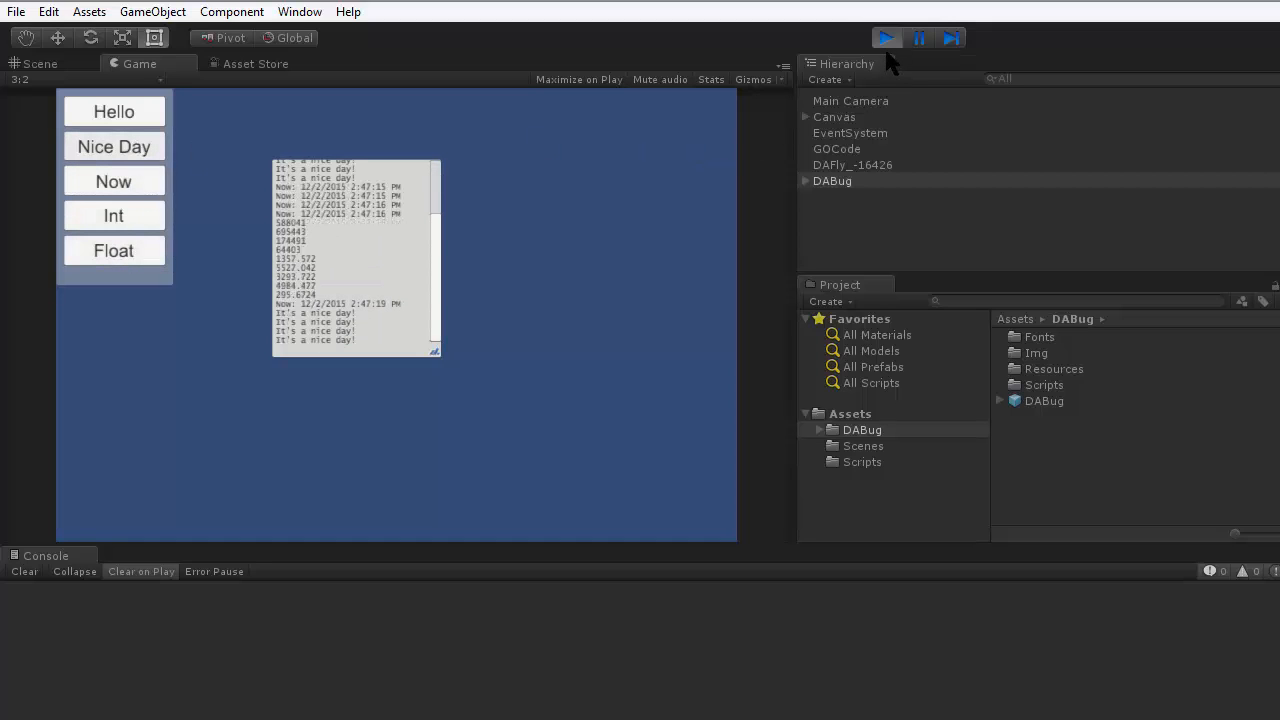